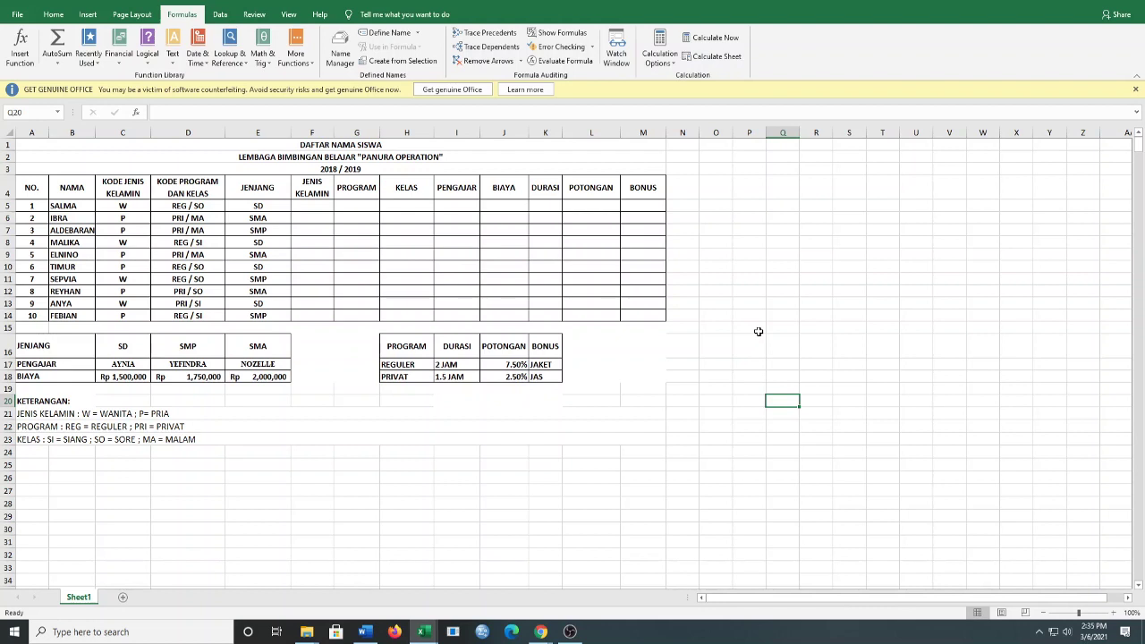
# Examine the JENJANG and PROGRAM lookup tables below the student list
pyautogui.click(287, 367)
pyautogui.click(437, 370)
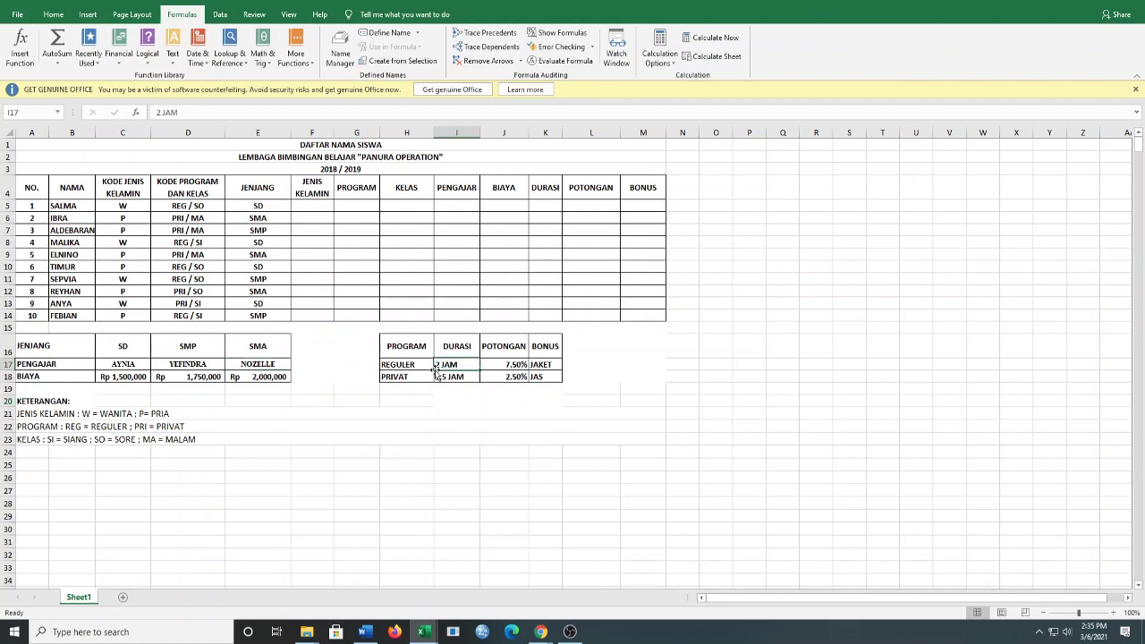
pyautogui.click(277, 338)
pyautogui.click(437, 353)
pyautogui.click(283, 351)
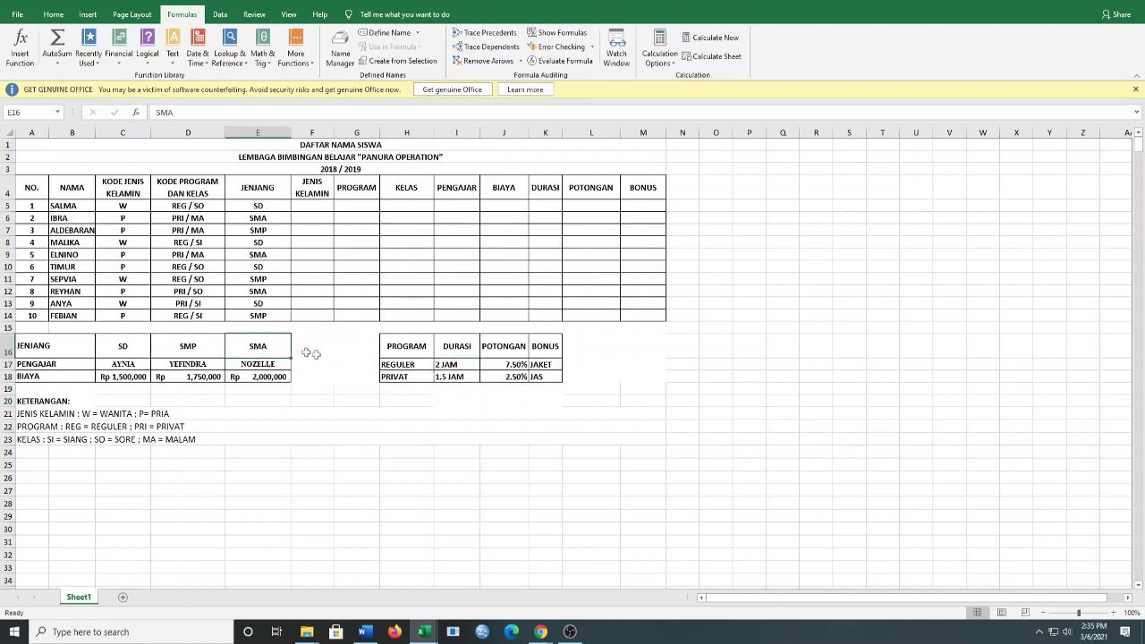
pyautogui.click(407, 355)
pyautogui.click(204, 349)
pyautogui.click(395, 353)
pyautogui.click(286, 381)
pyautogui.click(450, 379)
pyautogui.click(277, 366)
pyautogui.click(417, 362)
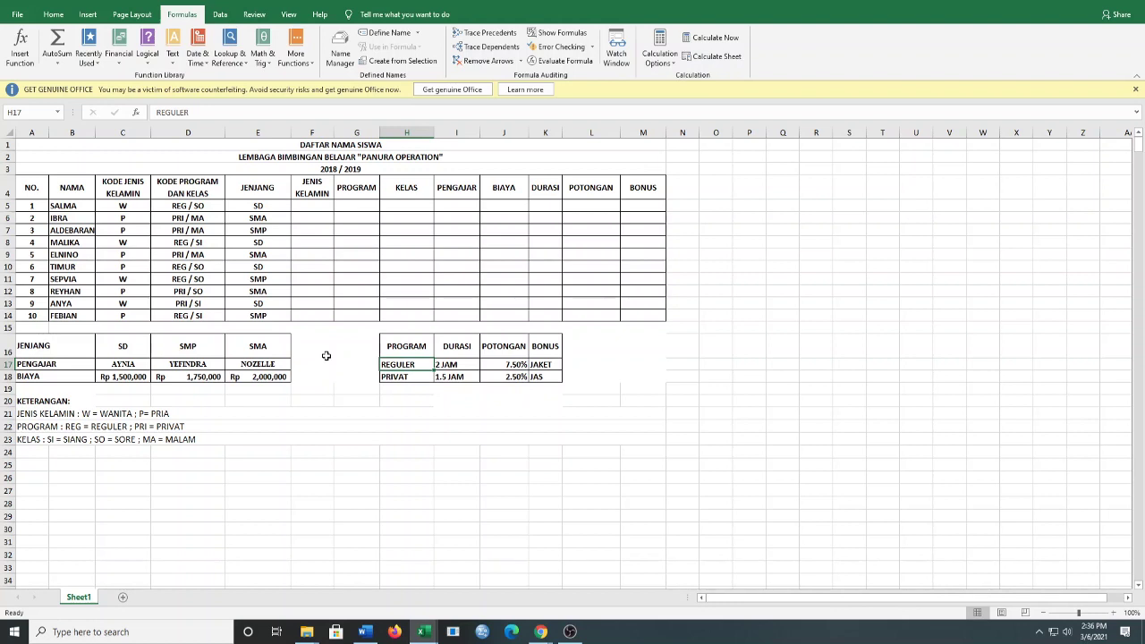
# Widen column K, which holds the DURASI and BONUS headings, slightly
pyautogui.moveTo(65, 361); pyautogui.dragTo(269, 378)
pyautogui.moveTo(398, 347); pyautogui.dragTo(559, 378)
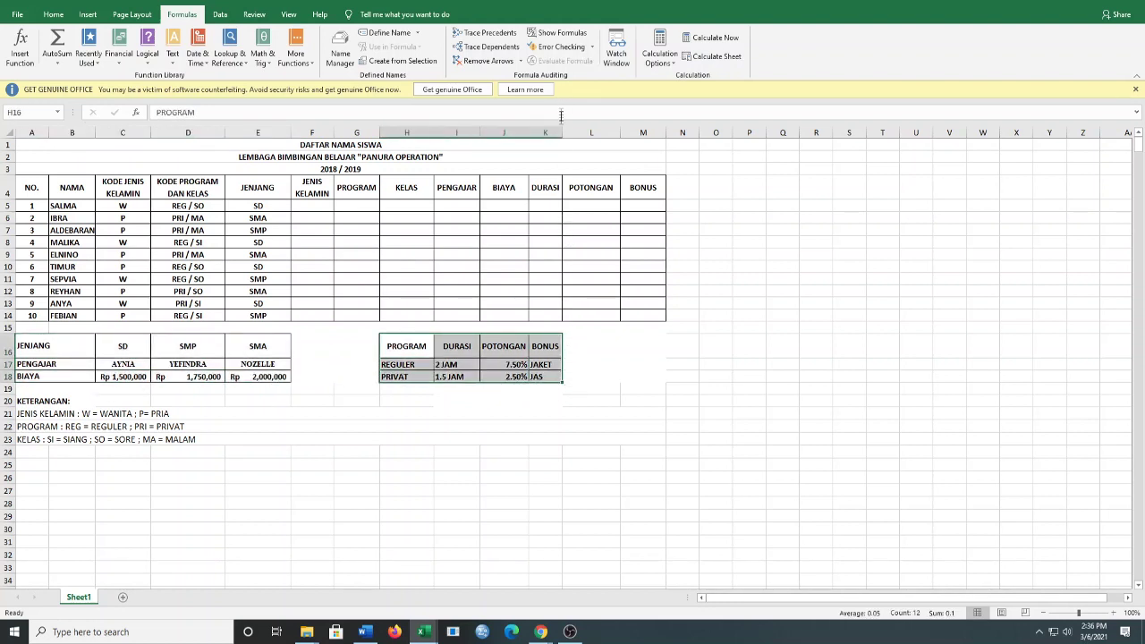
pyautogui.moveTo(563, 132); pyautogui.dragTo(577, 130)
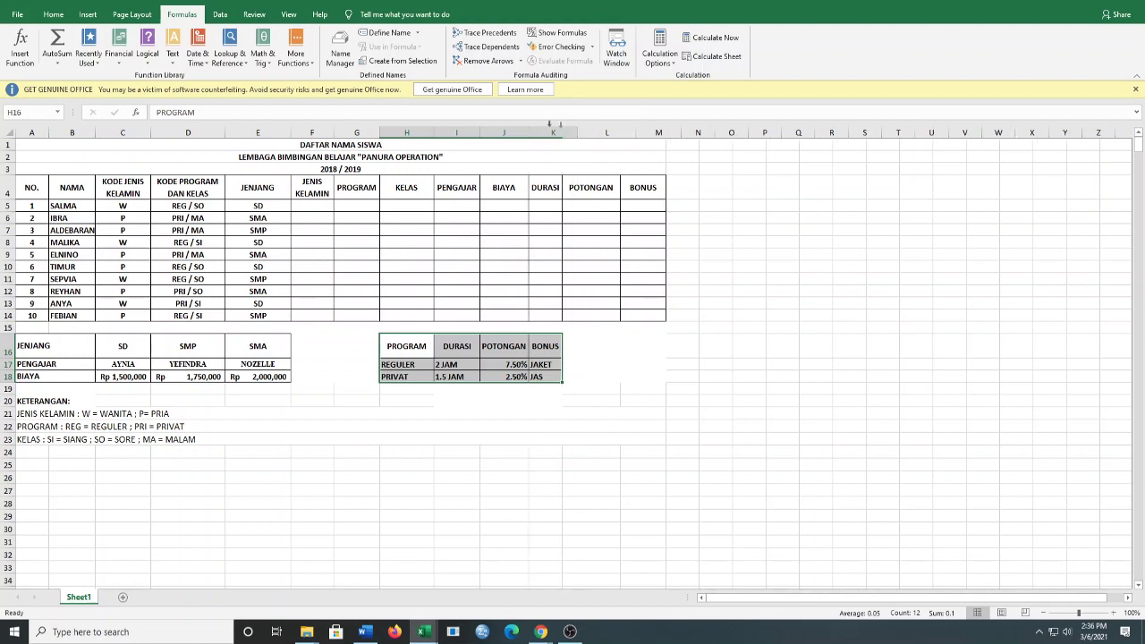
# Compare the extent of the JENJANG table (A16:E18) with that of the PROGRAM table (H16:K18)
pyautogui.click(33, 356)
pyautogui.moveTo(208, 360); pyautogui.dragTo(551, 376)
pyautogui.click(633, 369)
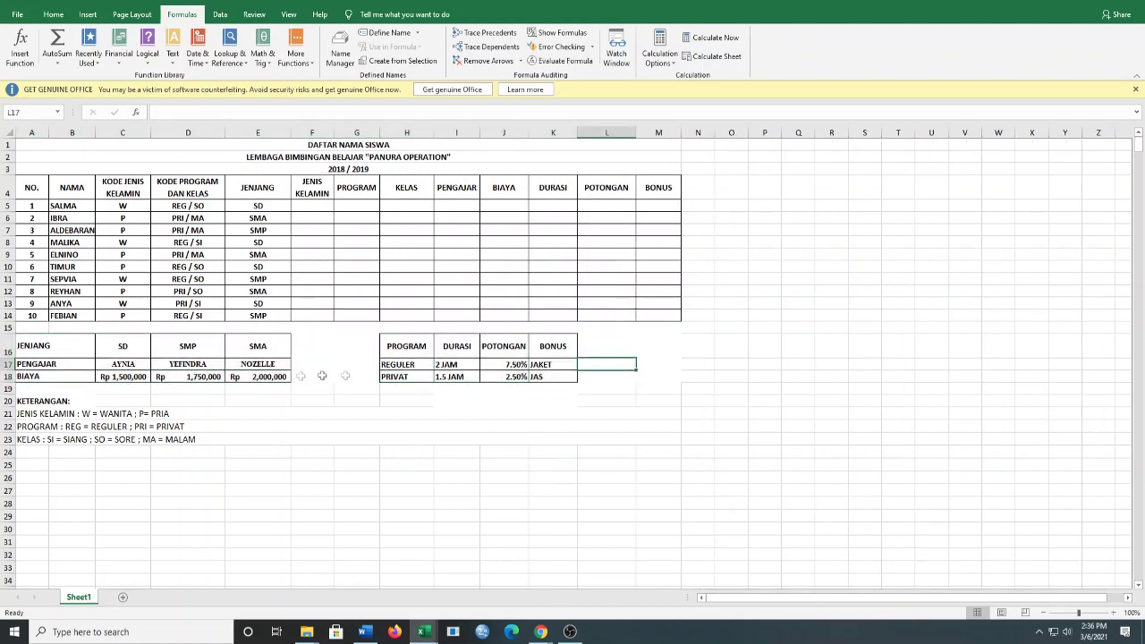
pyautogui.moveTo(87, 349); pyautogui.dragTo(591, 380)
pyautogui.click(618, 374)
pyautogui.click(329, 366)
pyautogui.click(594, 361)
pyautogui.moveTo(55, 345); pyautogui.dragTo(284, 374)
pyautogui.moveTo(406, 347); pyautogui.dragTo(564, 377)
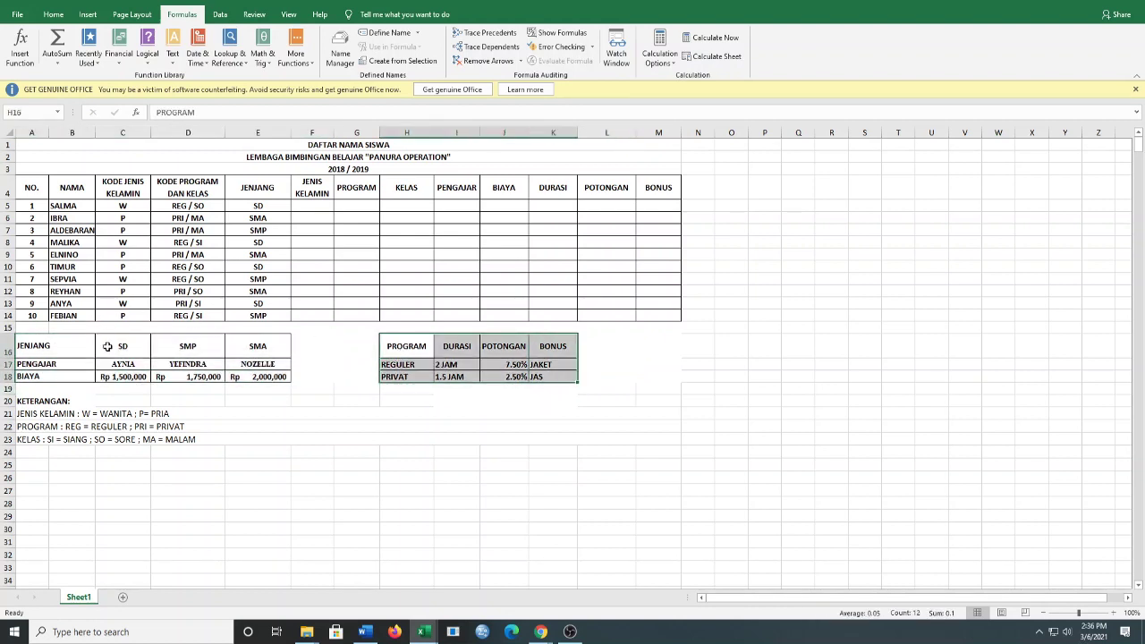
pyautogui.moveTo(40, 349); pyautogui.dragTo(252, 377)
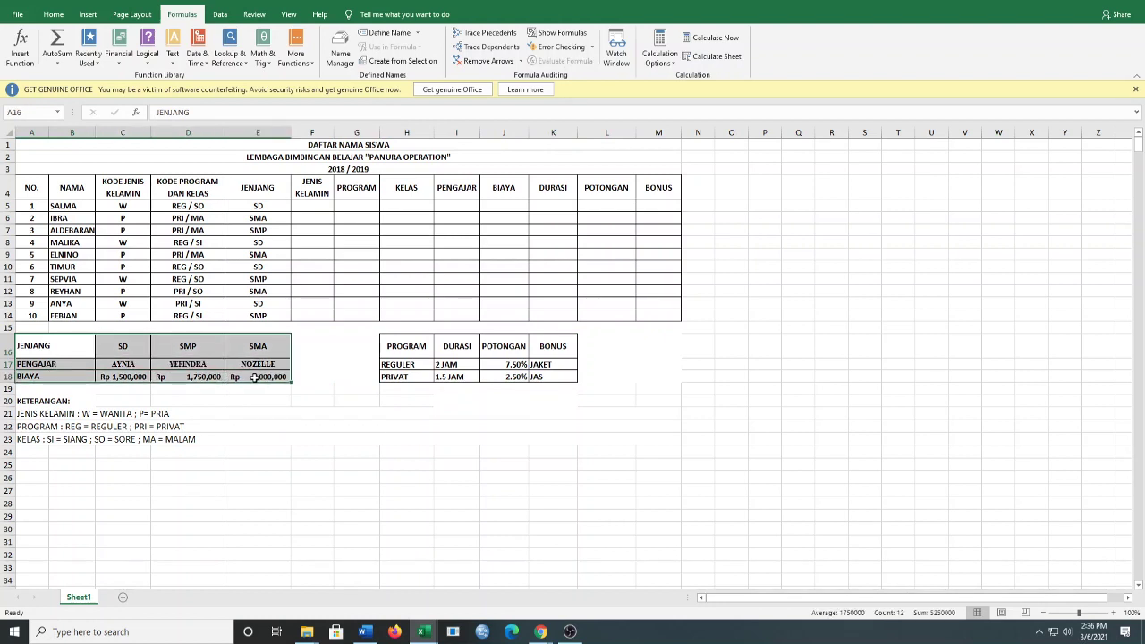
# Mark the JENJANG table with the letter H in cell F17 and centre it
pyautogui.click(320, 367)
pyautogui.write('H')
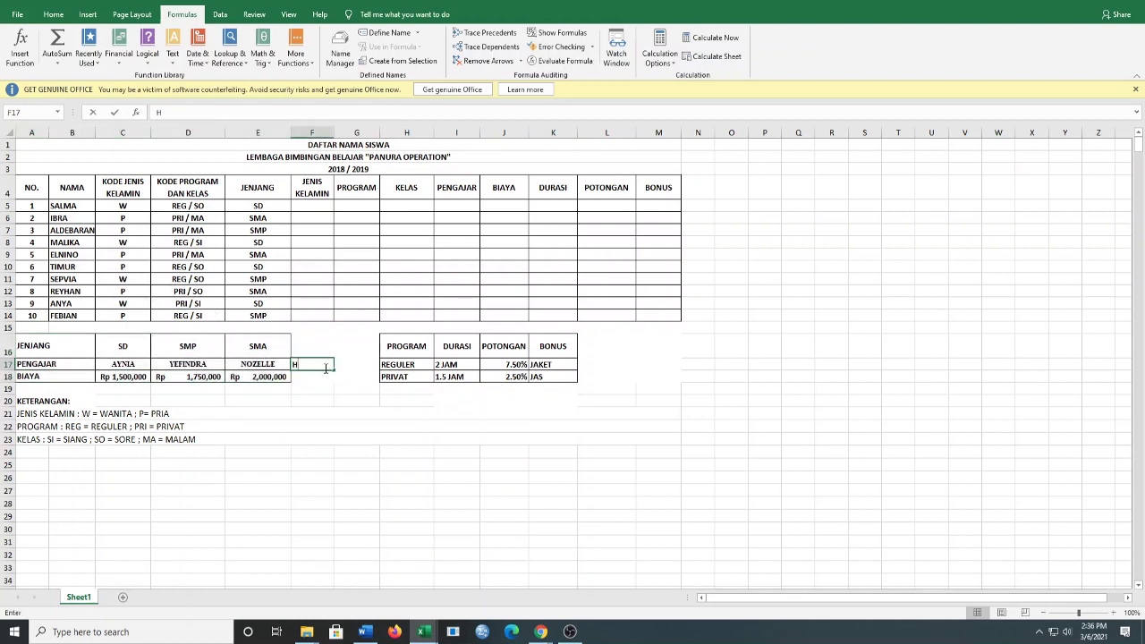
pyautogui.click(356, 388)
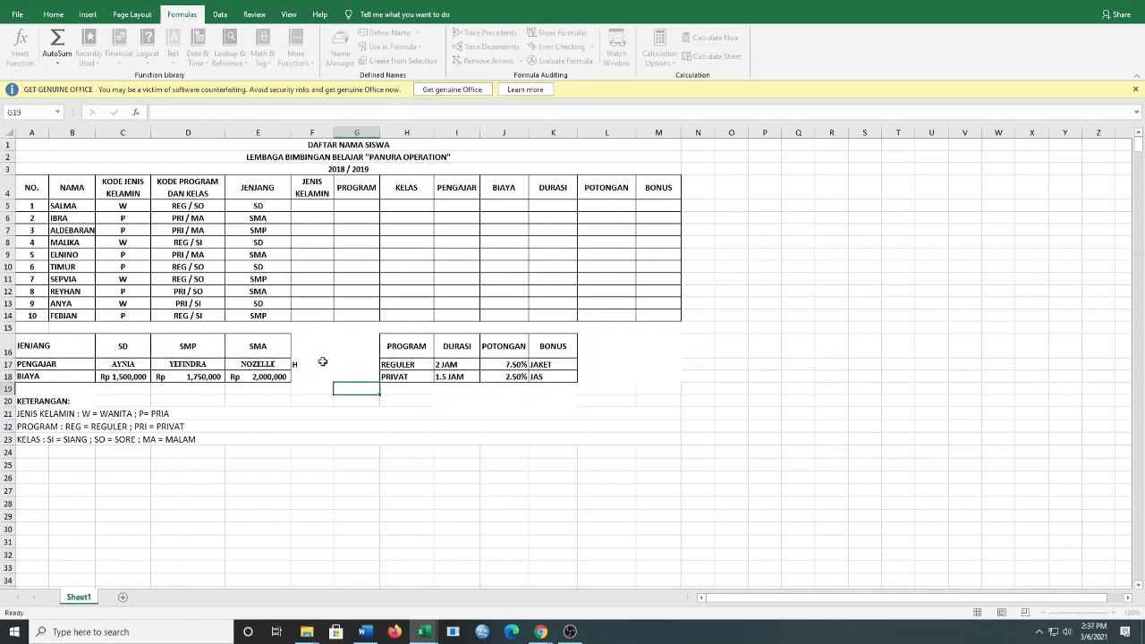
pyautogui.click(322, 362)
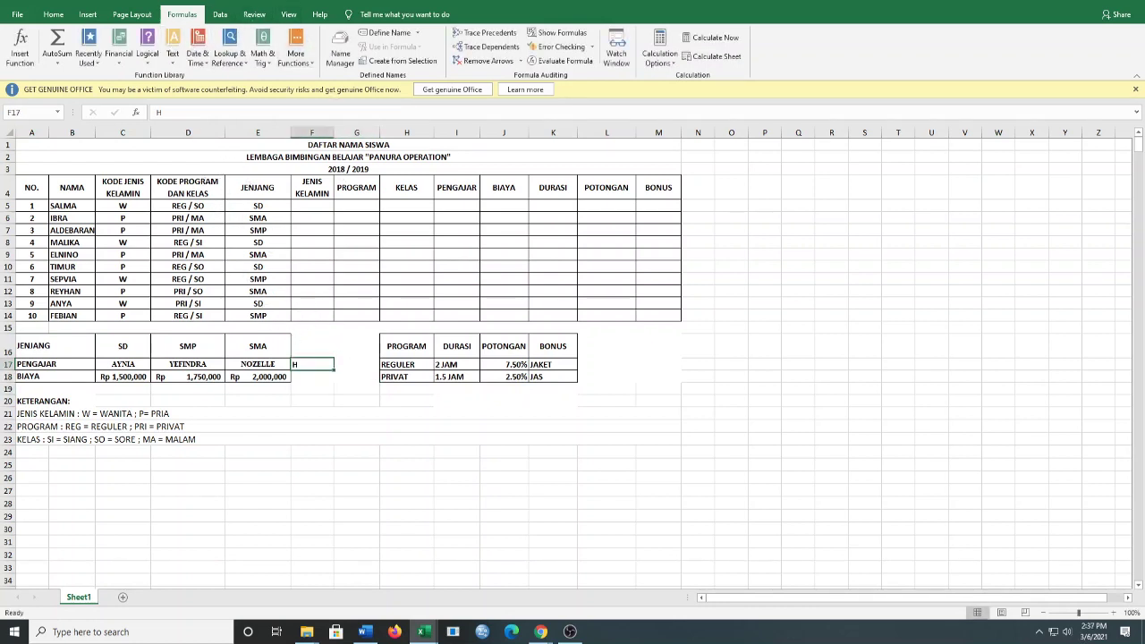
pyautogui.click(52, 14)
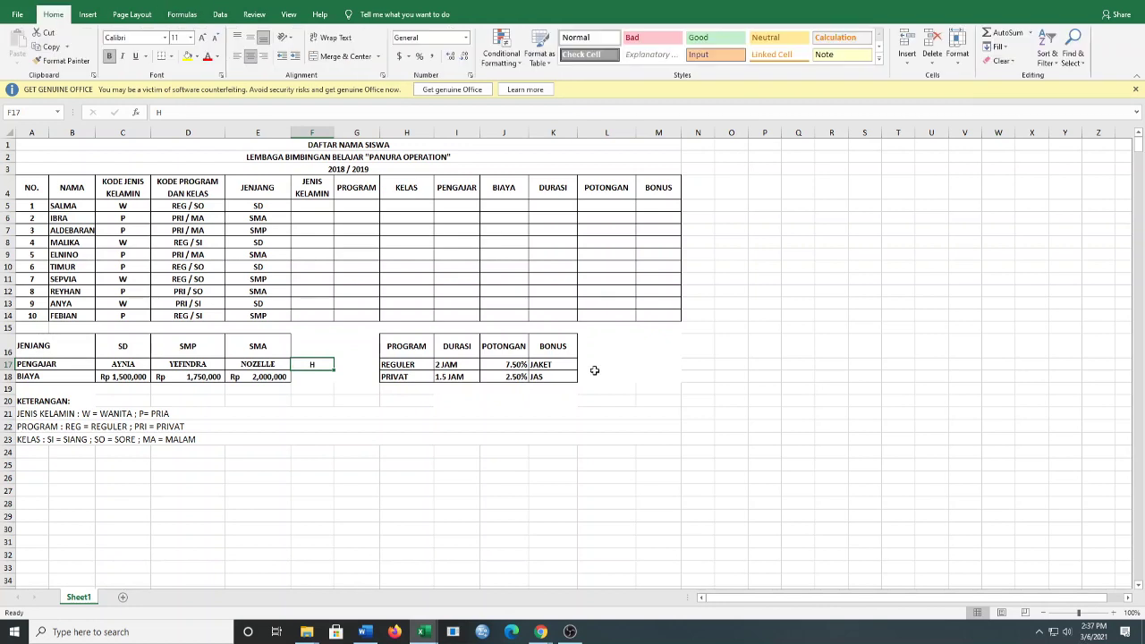
# Mark the PROGRAM table with the letter V in cell L17 and centre it
pyautogui.click(630, 364)
pyautogui.write('V')
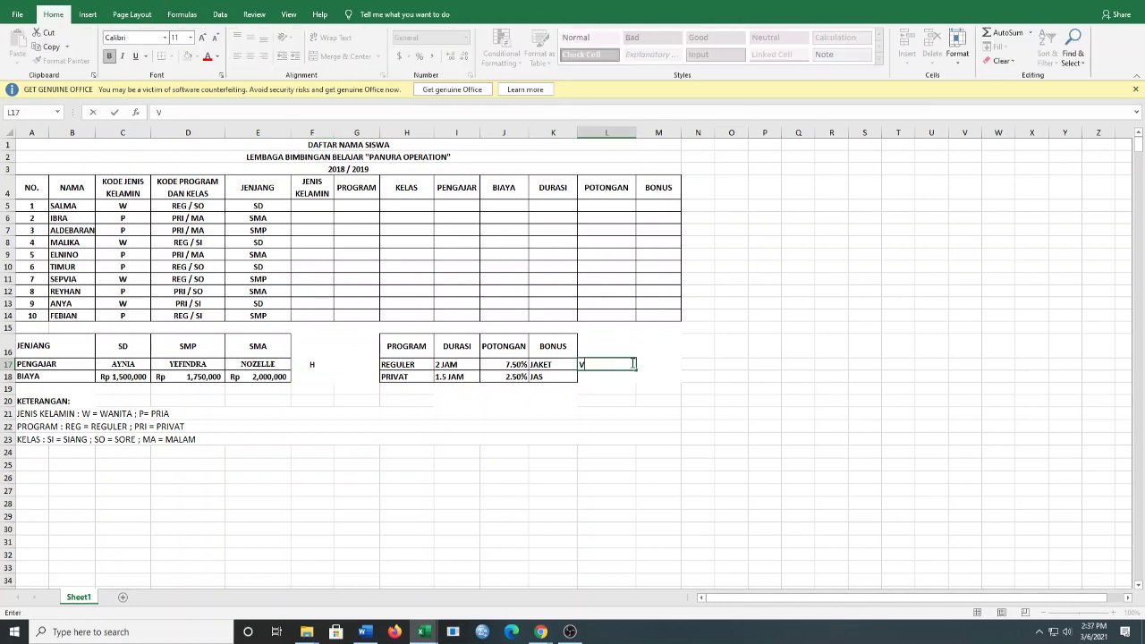
pyautogui.click(598, 425)
pyautogui.click(610, 367)
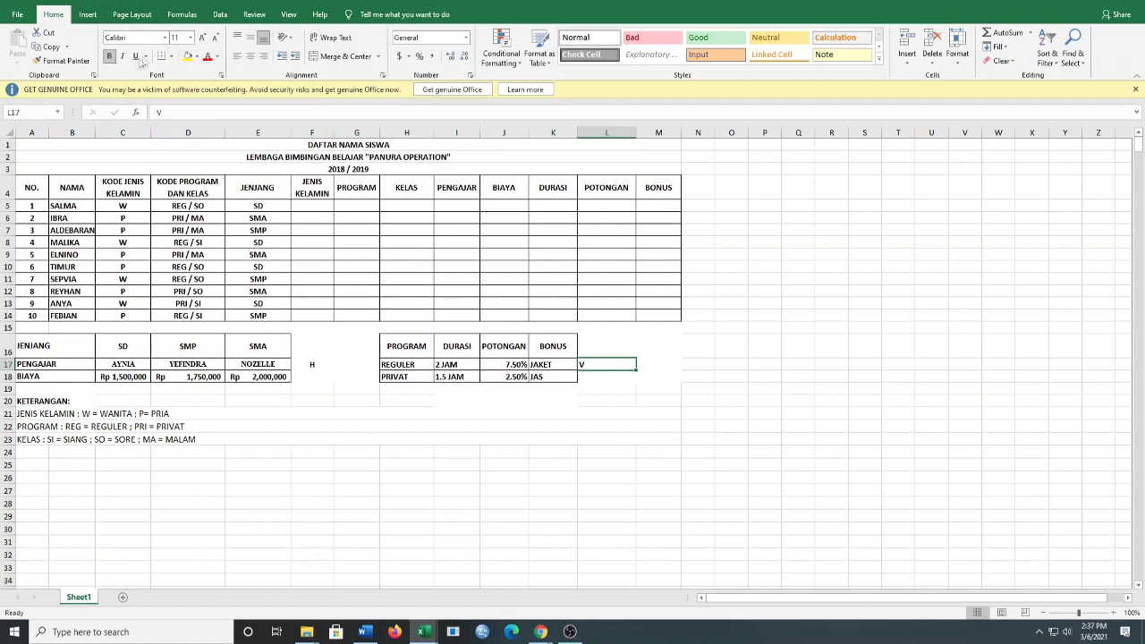
pyautogui.click(252, 56)
# Examine how the headings and data are arranged in rows and columns of the two marked lookup tables
pyautogui.click(519, 378)
pyautogui.moveTo(418, 350); pyautogui.dragTo(555, 377)
pyautogui.click(76, 356)
pyautogui.moveTo(177, 374); pyautogui.dragTo(256, 381)
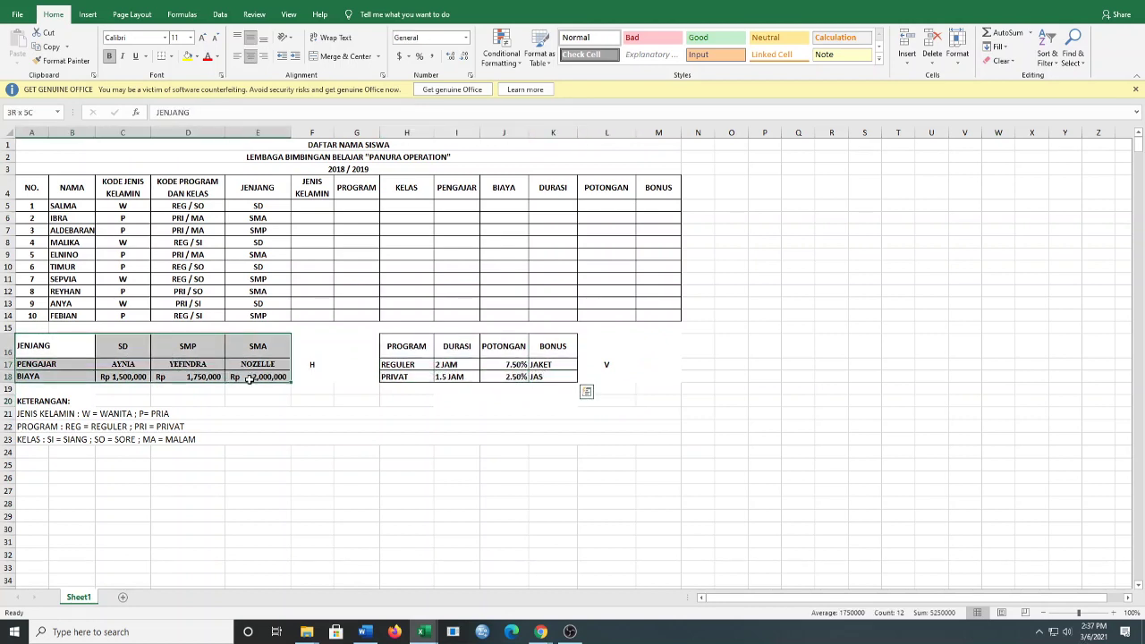
pyautogui.click(282, 425)
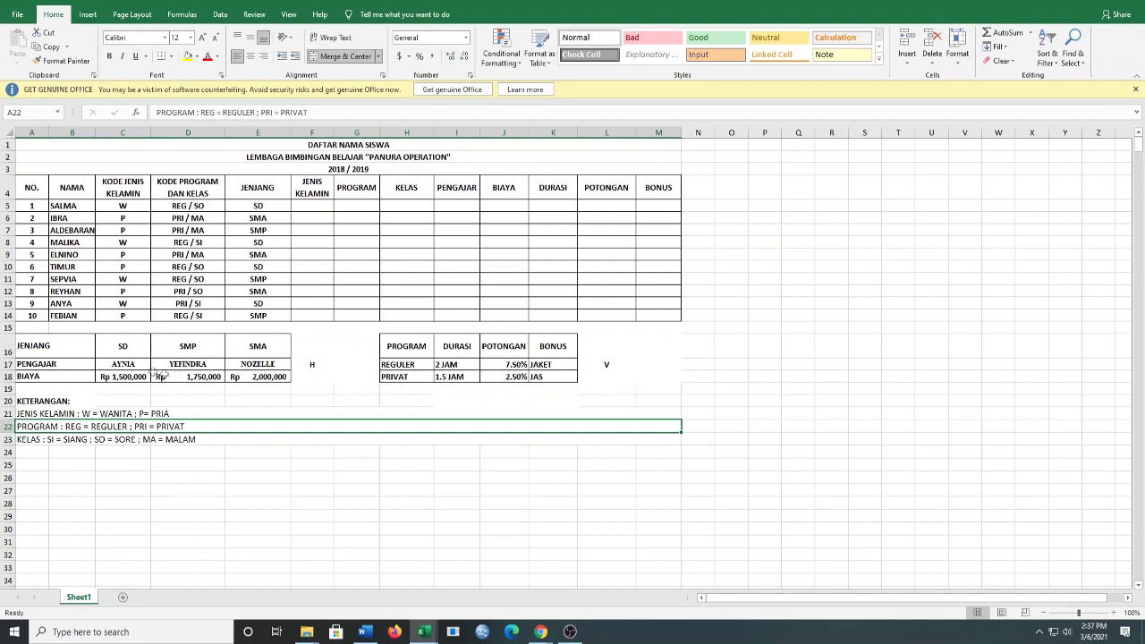
pyautogui.click(258, 347)
pyautogui.moveTo(85, 352); pyautogui.dragTo(238, 350)
pyautogui.moveTo(81, 376); pyautogui.dragTo(204, 376)
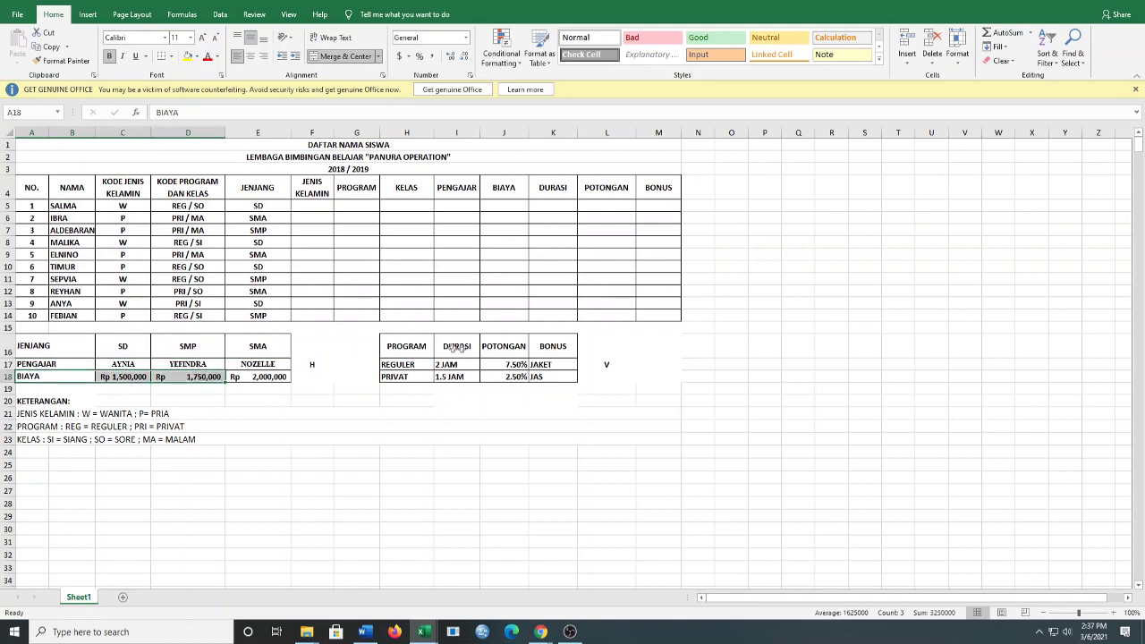
pyautogui.moveTo(398, 364); pyautogui.dragTo(405, 376)
pyautogui.moveTo(454, 349); pyautogui.dragTo(503, 379)
pyautogui.moveTo(553, 346); pyautogui.dragTo(553, 390)
pyautogui.click(642, 450)
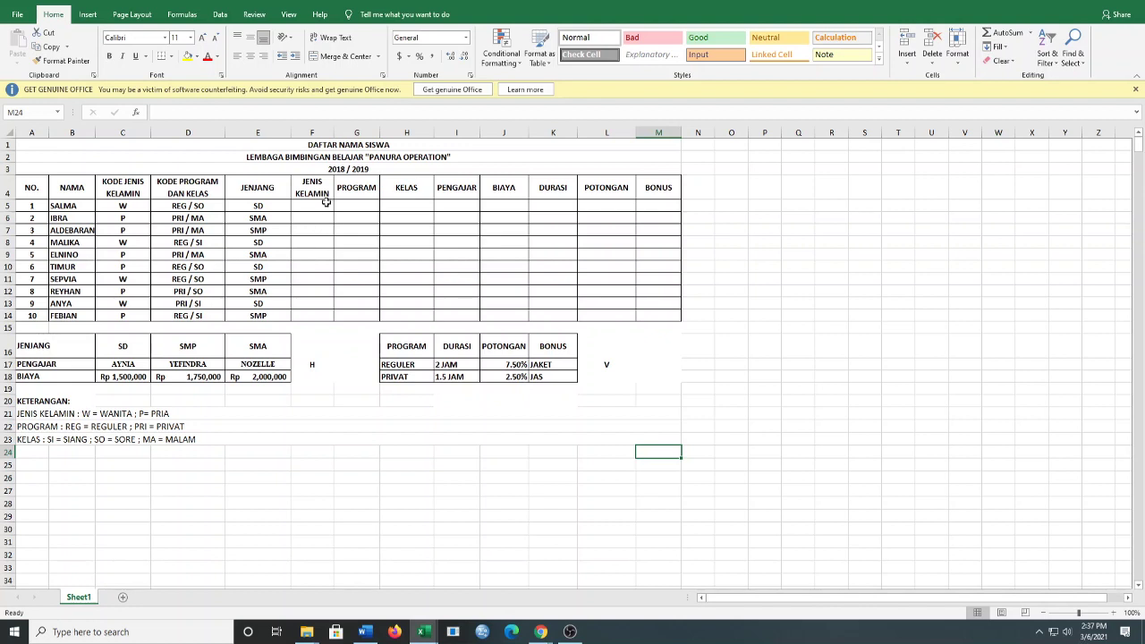
# Review the blank result columns from JENIS KELAMIN to BONUS and the two lookup tables beneath them
pyautogui.moveTo(327, 190); pyautogui.dragTo(663, 316)
pyautogui.click(389, 422)
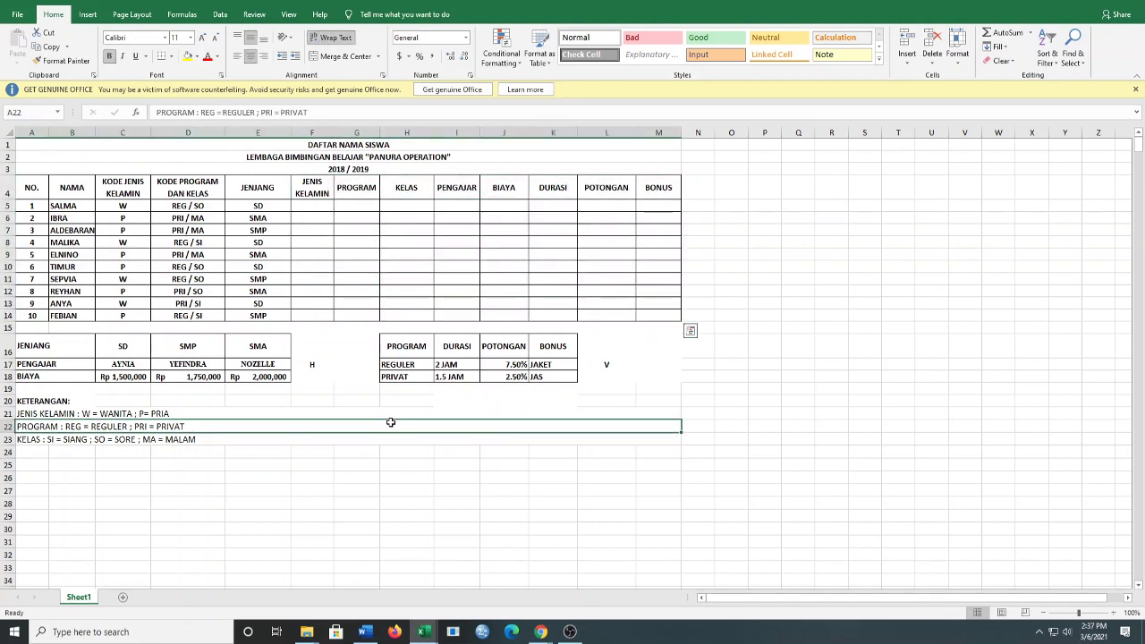
pyautogui.click(447, 390)
pyautogui.click(464, 354)
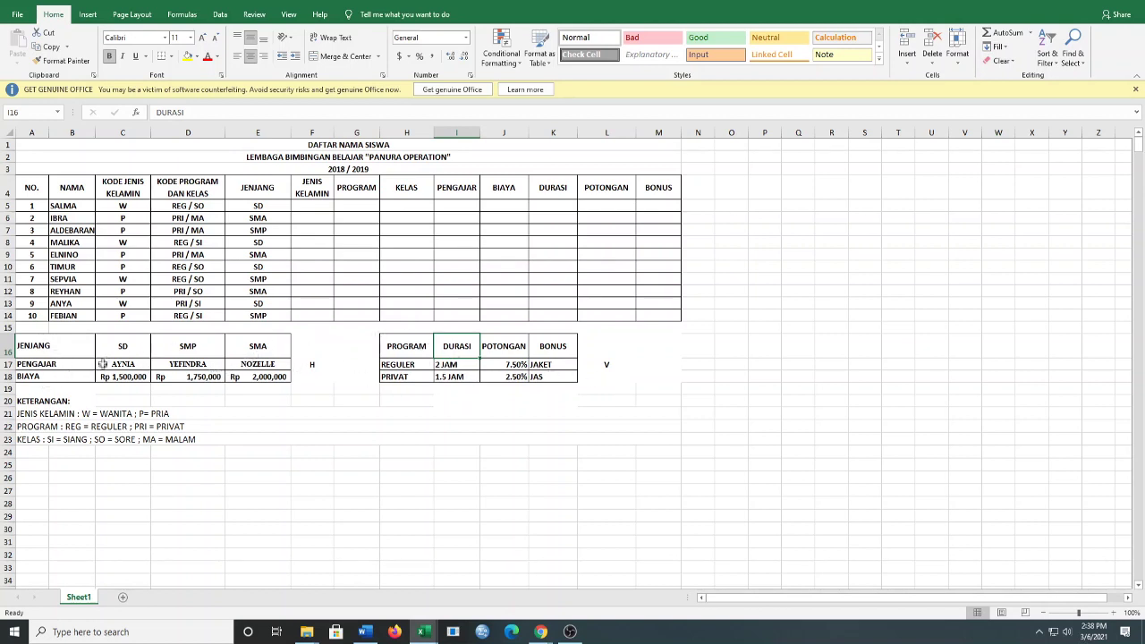
pyautogui.moveTo(50, 352); pyautogui.dragTo(284, 386)
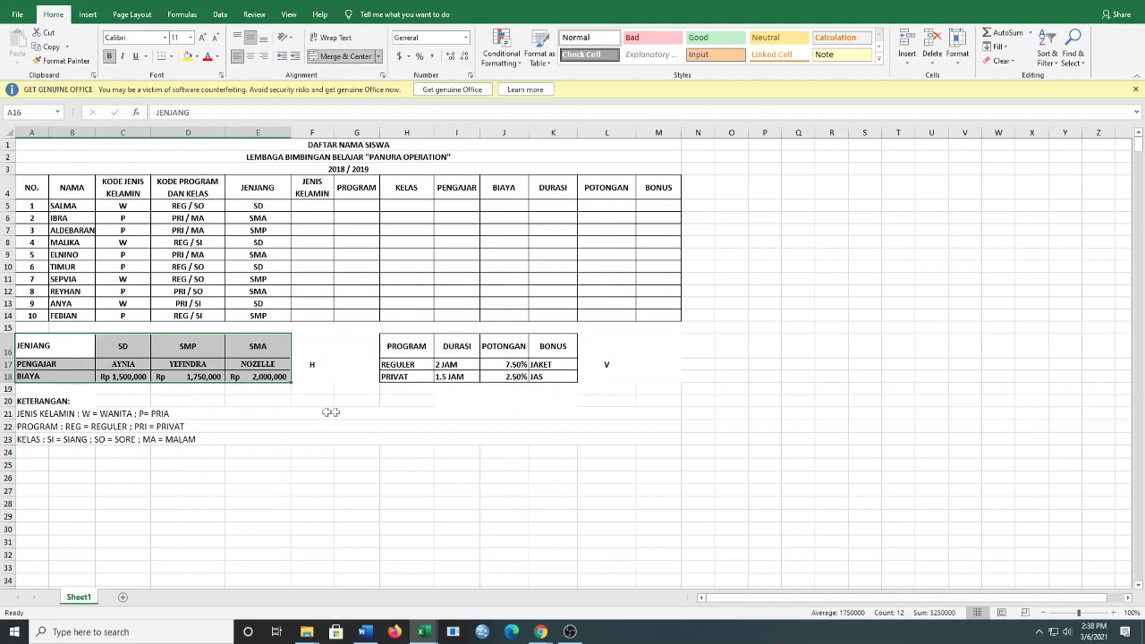
pyautogui.click(331, 413)
pyautogui.moveTo(408, 349); pyautogui.dragTo(543, 372)
pyautogui.click(556, 412)
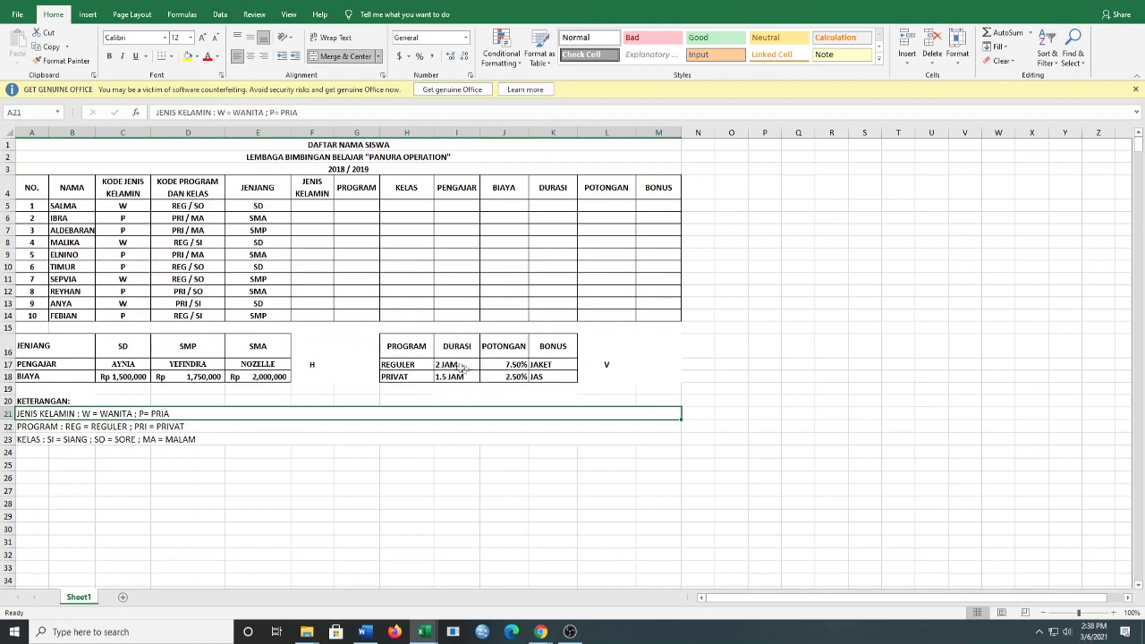
# Define the workbook name TABEL1 for the JENJANG table, range A16:E18
pyautogui.moveTo(70, 350); pyautogui.dragTo(265, 387)
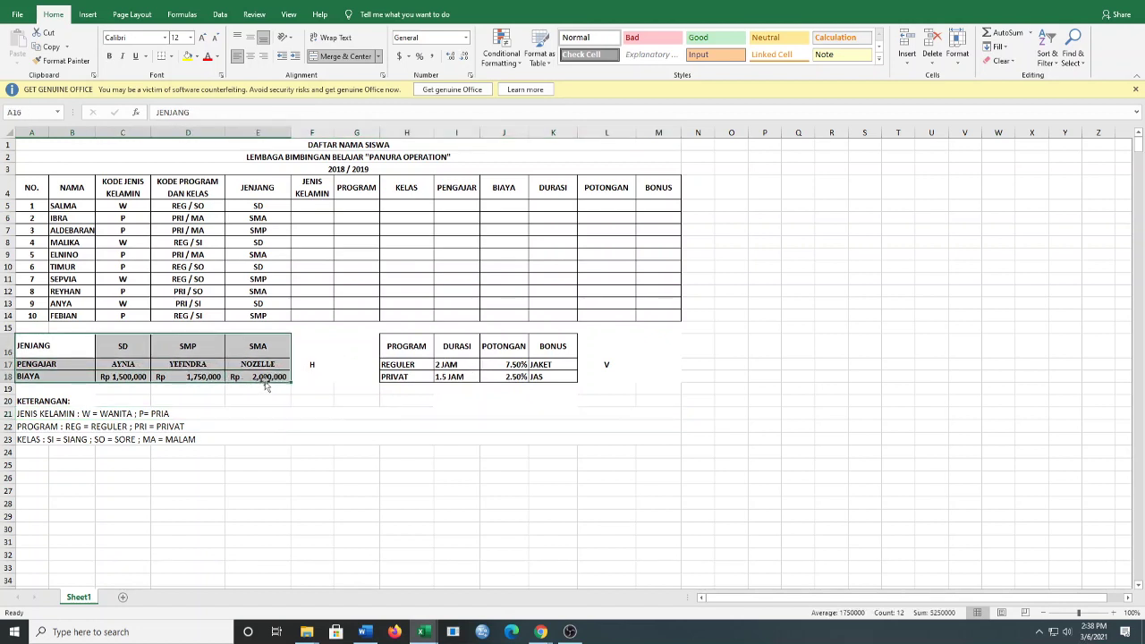
pyautogui.click(179, 15)
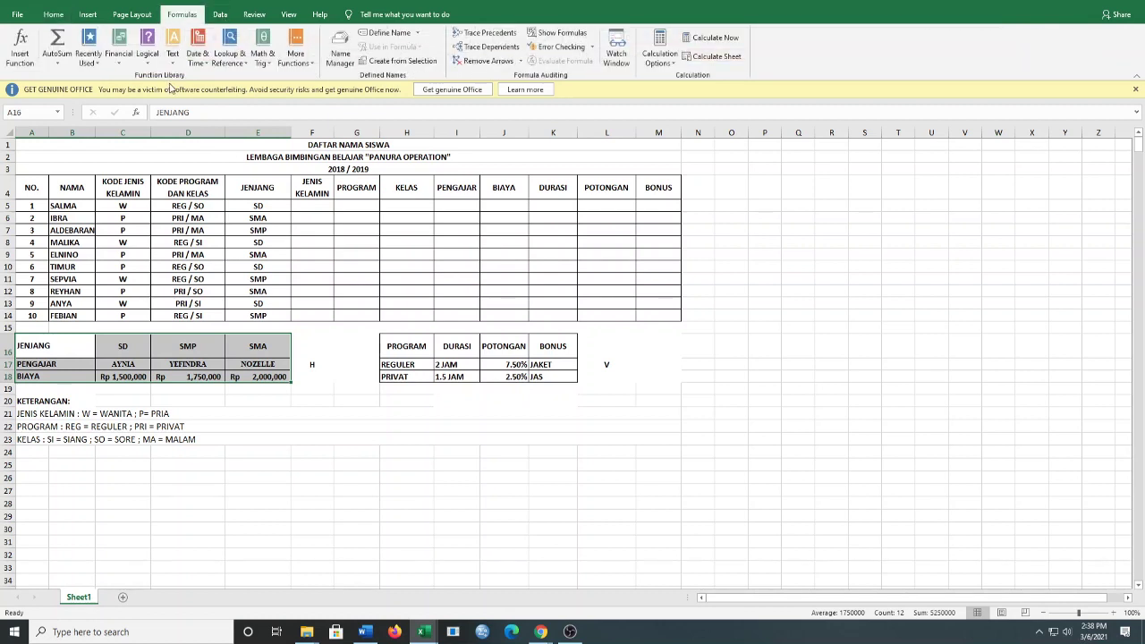
pyautogui.click(389, 32)
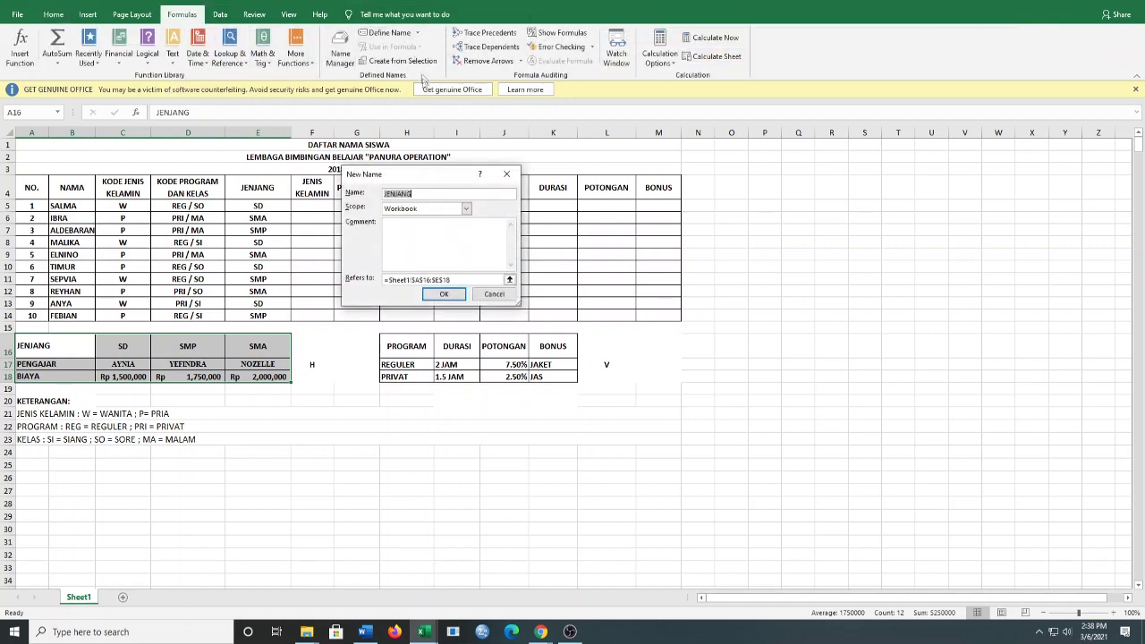
pyautogui.press('BackSpace')
pyautogui.write('tABEL1')
pyautogui.click(443, 295)
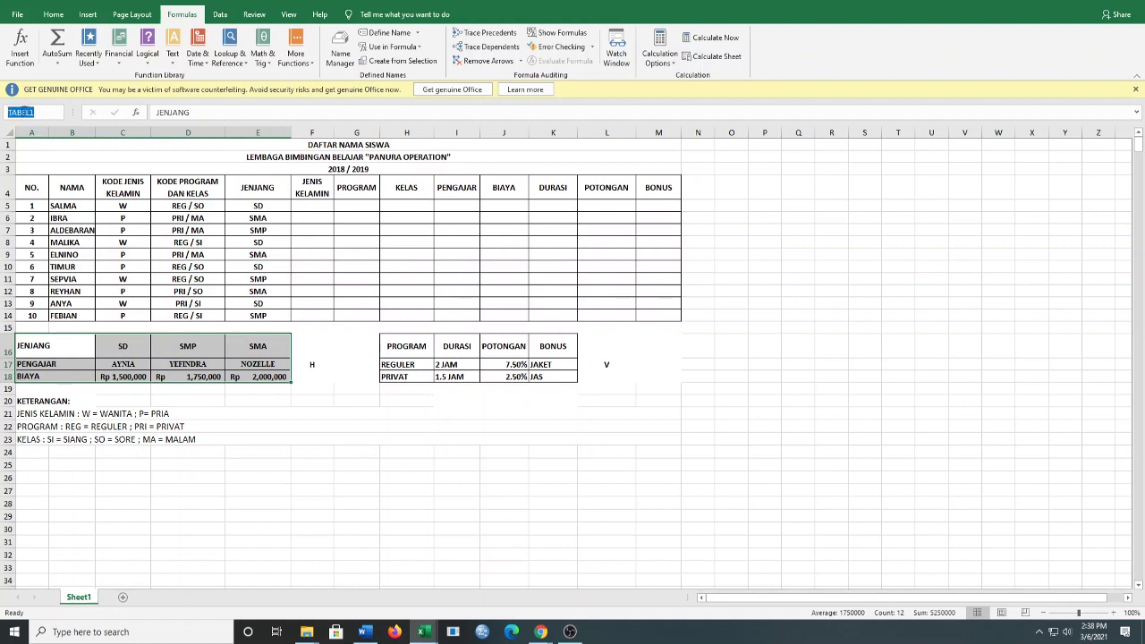
# Define the workbook name TABEL2 for the PROGRAM table, range H16:K18
pyautogui.moveTo(407, 346); pyautogui.dragTo(559, 374)
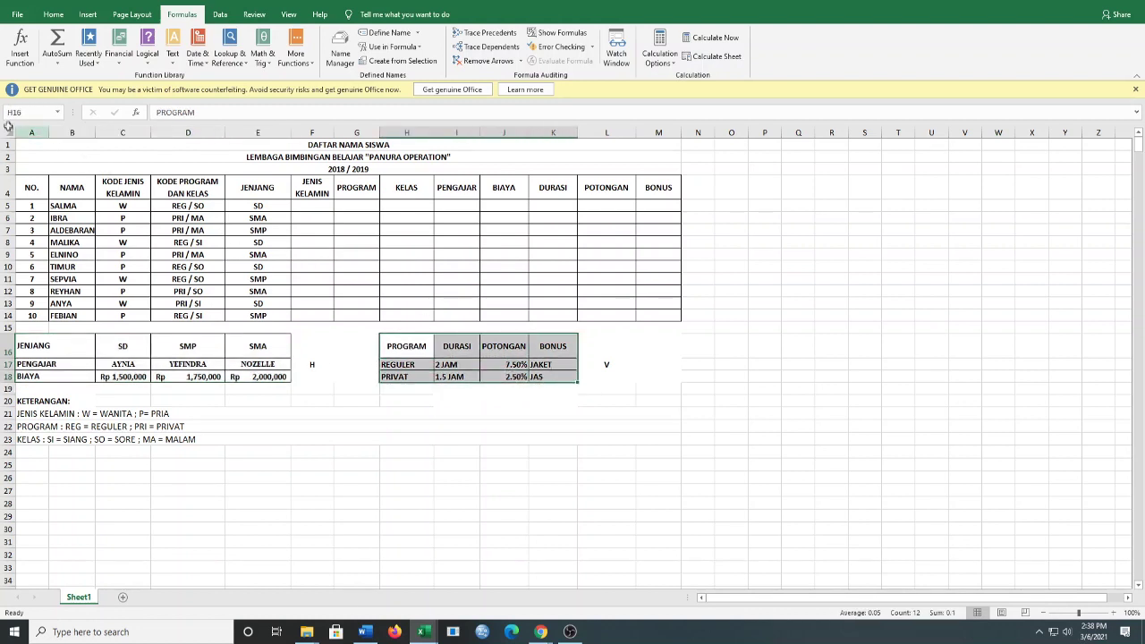
pyautogui.click(491, 439)
pyautogui.moveTo(406, 349); pyautogui.dragTo(569, 375)
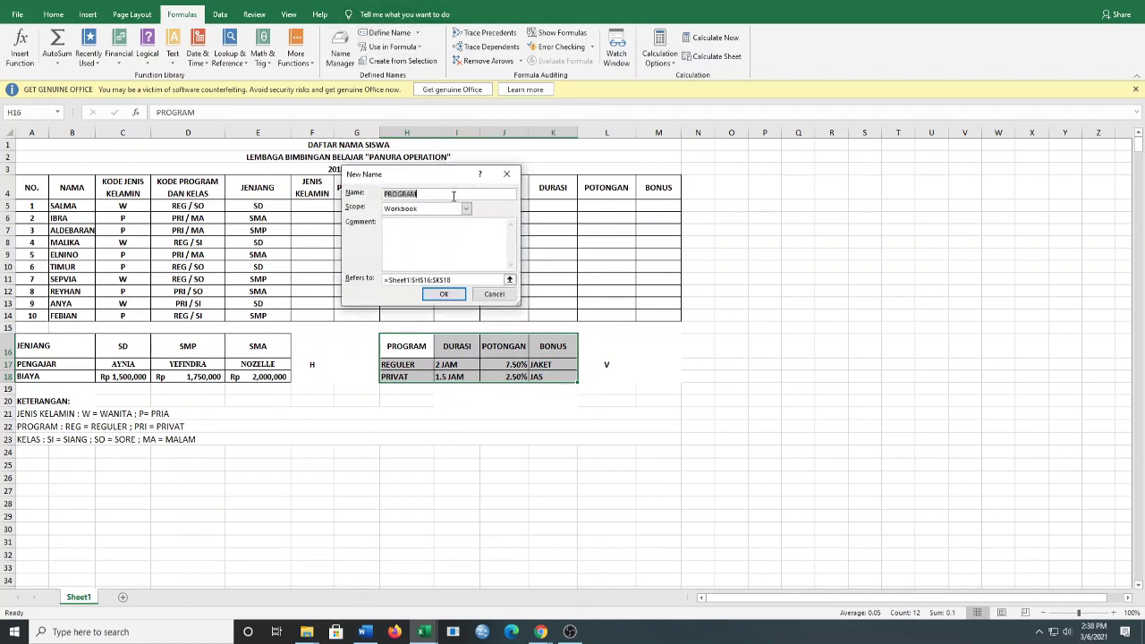
pyautogui.write('TABEL2')
pyautogui.click(453, 299)
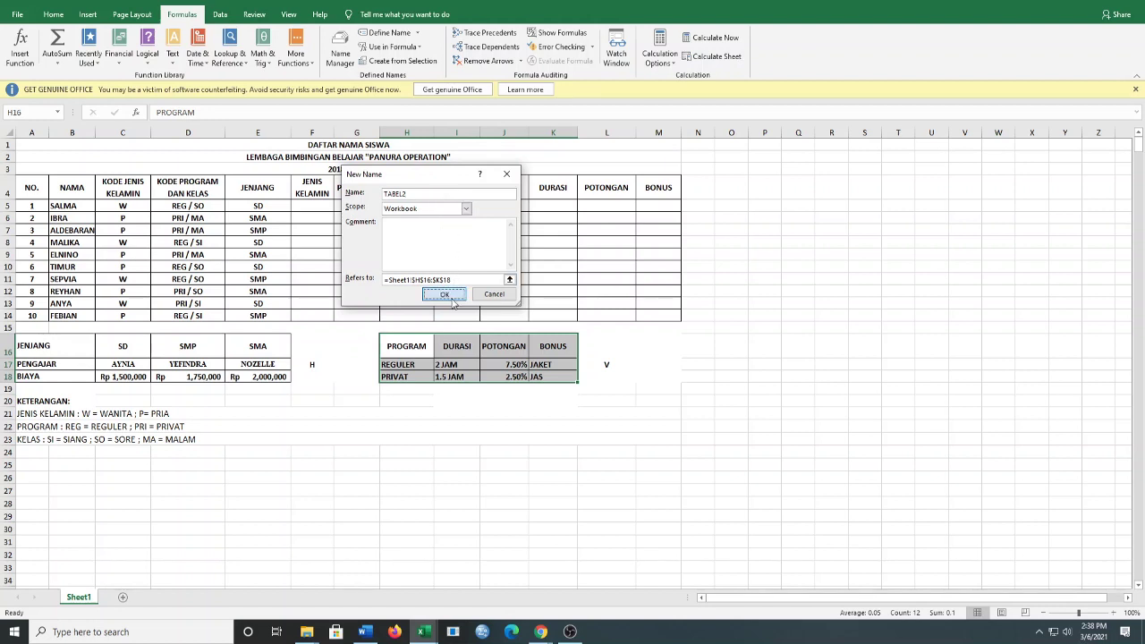
pyautogui.click(551, 479)
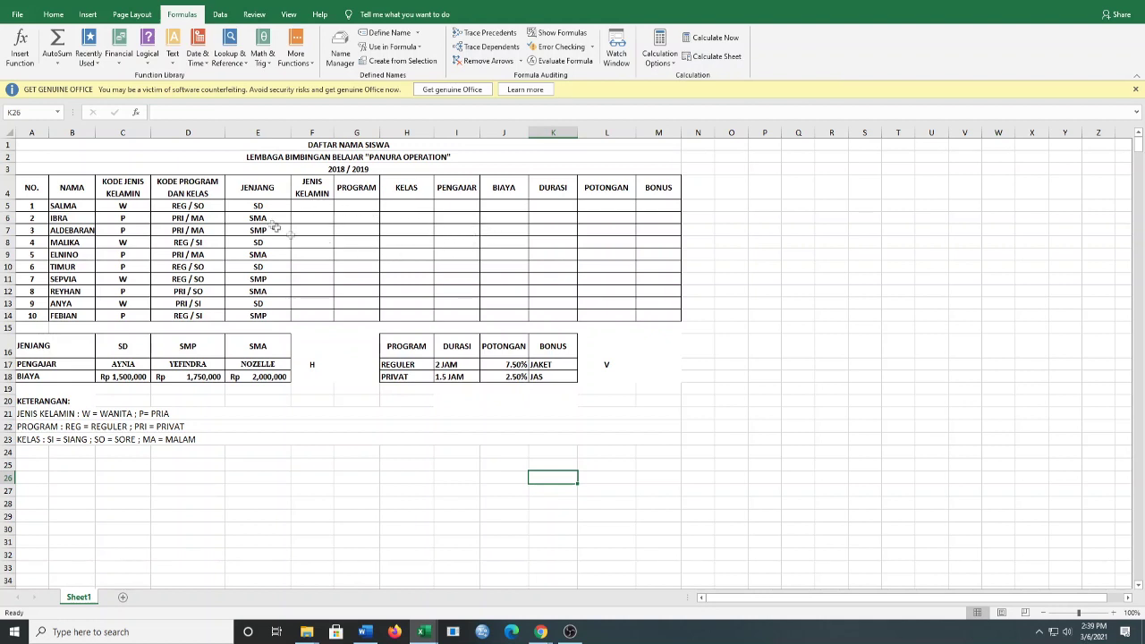
# Review the empty JENIS KELAMIN and PROGRAM columns of the student list
pyautogui.moveTo(322, 208); pyautogui.dragTo(335, 315)
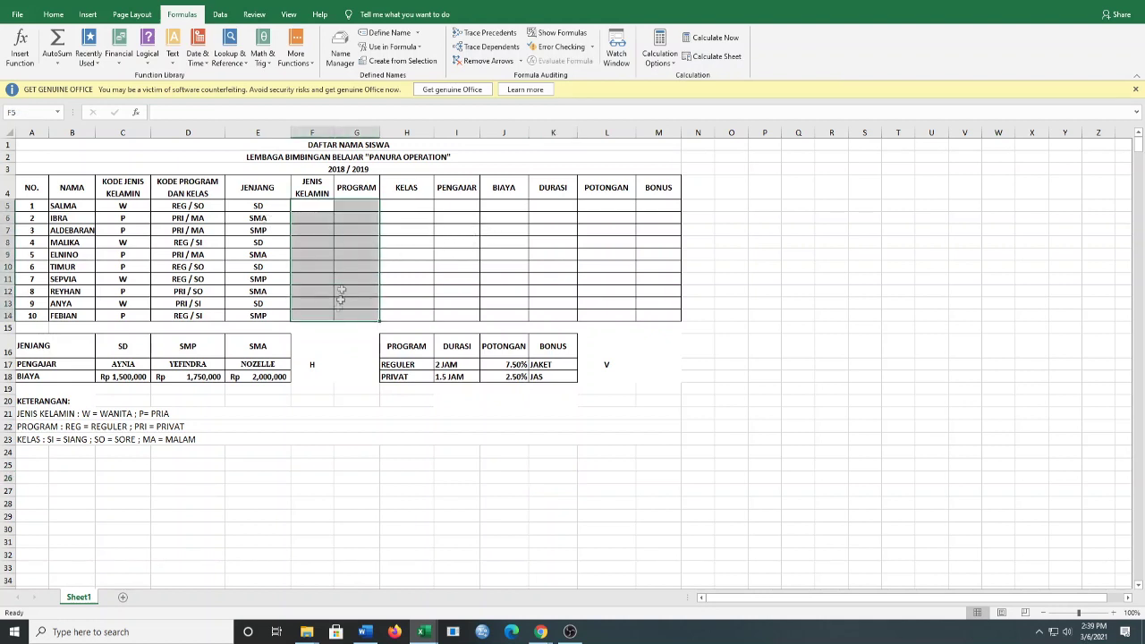
pyautogui.click(326, 188)
pyautogui.moveTo(322, 186); pyautogui.dragTo(324, 314)
pyautogui.click(352, 190)
pyautogui.moveTo(322, 191); pyautogui.dragTo(321, 314)
pyautogui.click(345, 188)
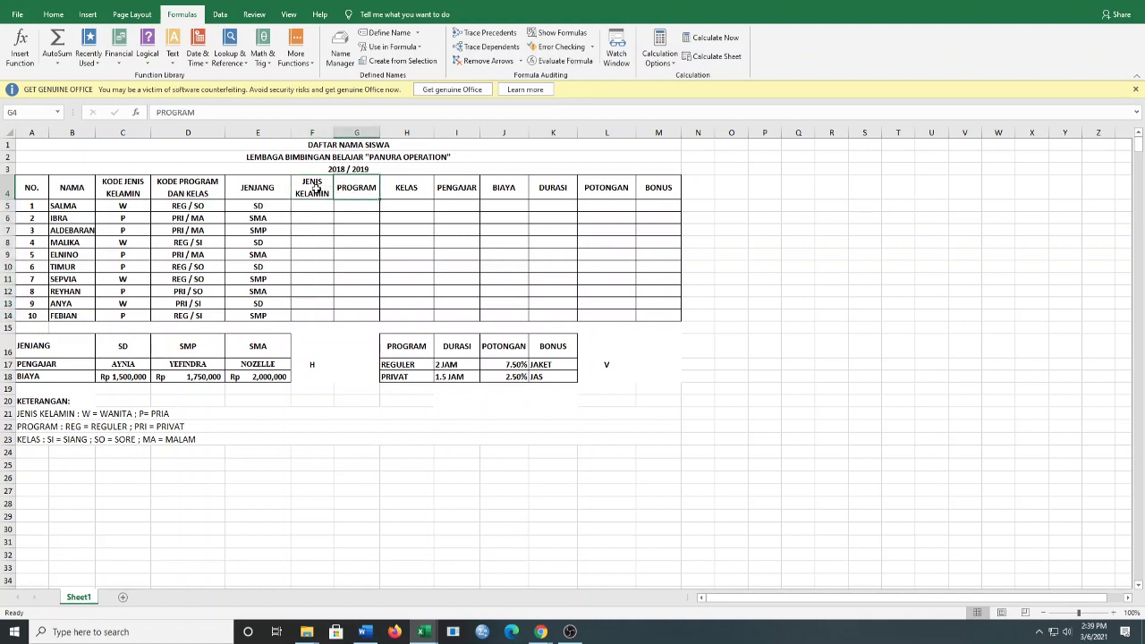
pyautogui.click(320, 188)
# Enter the formula =IF(C5="W","WANITA","PRIA") in cell F5 of the JENIS KELAMIN column
pyautogui.click(322, 211)
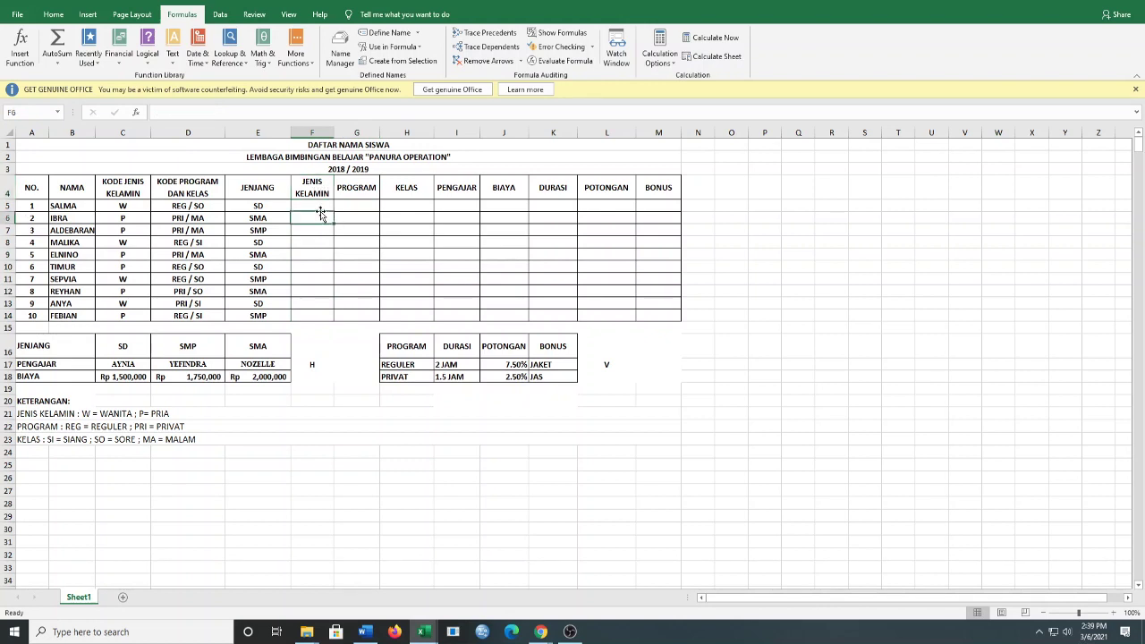
pyautogui.write('=')
pyautogui.press('BackSpace')
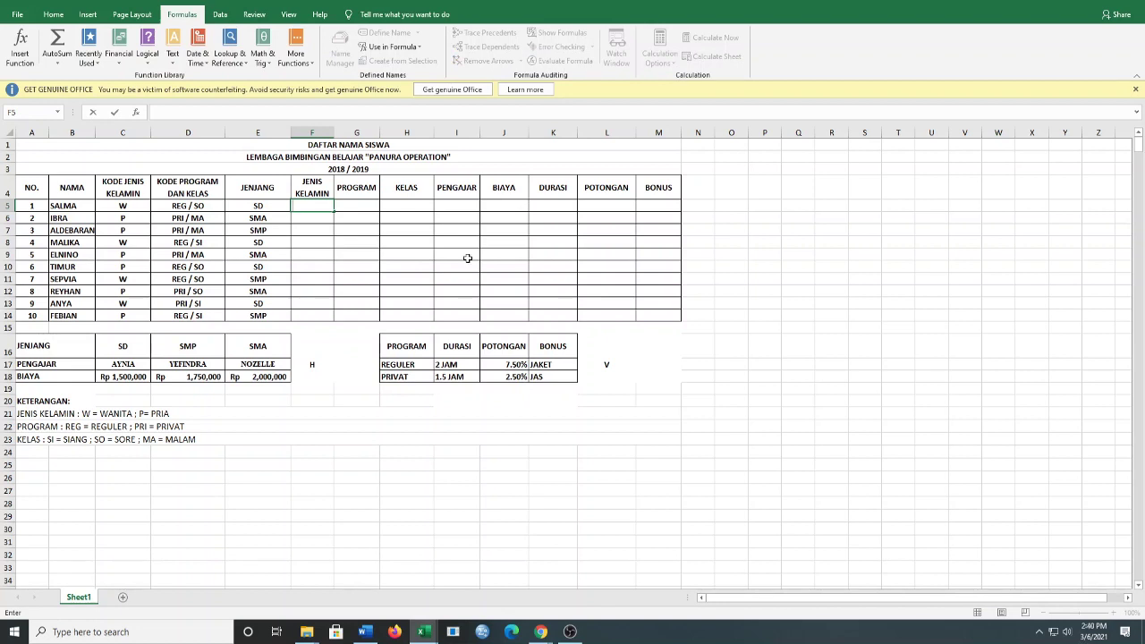
pyautogui.write('=IF')
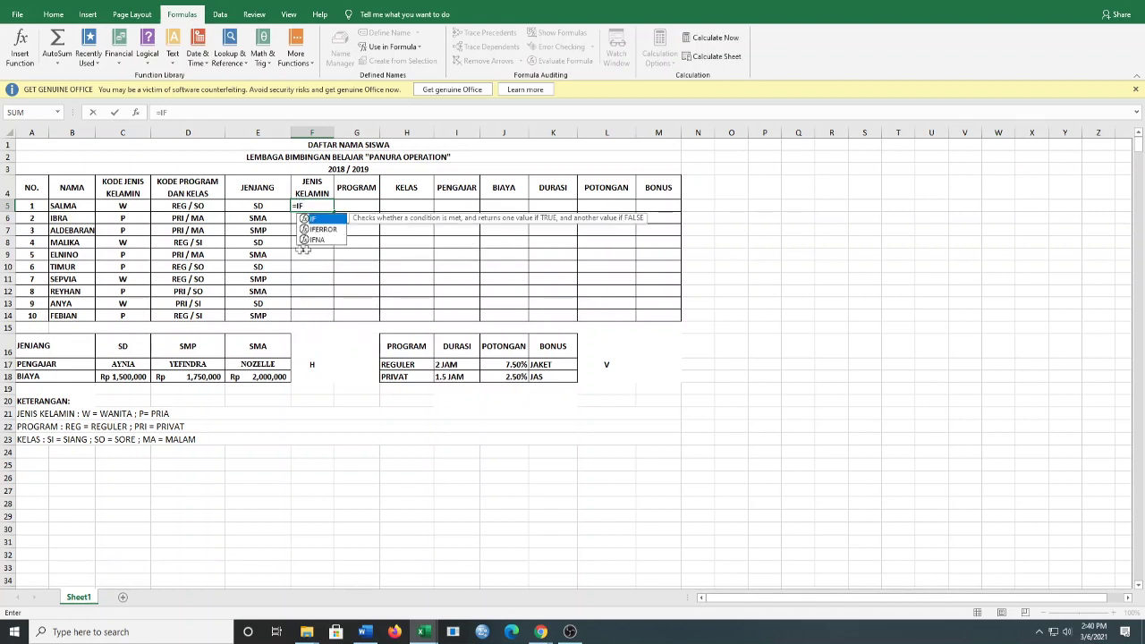
pyautogui.write('(')
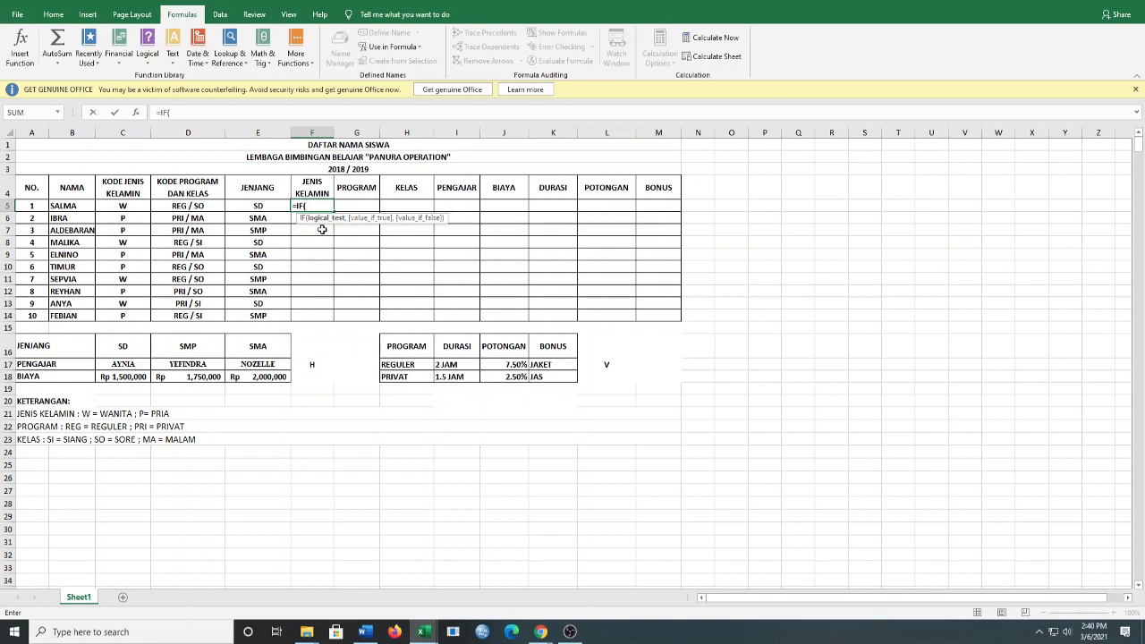
pyautogui.click(120, 207)
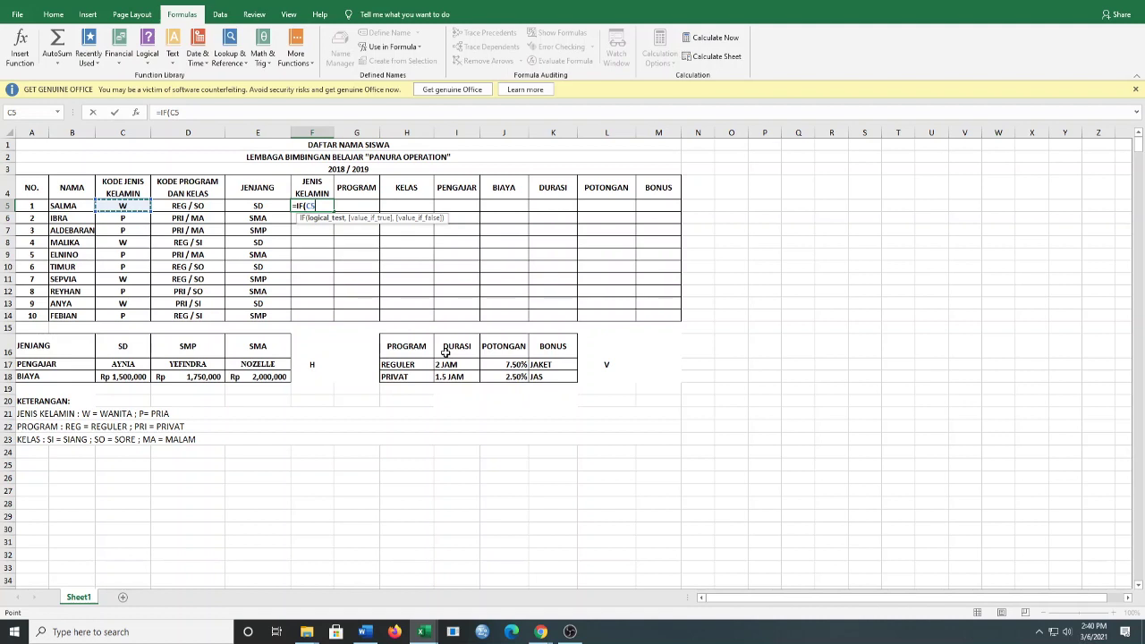
pyautogui.write('="W",')
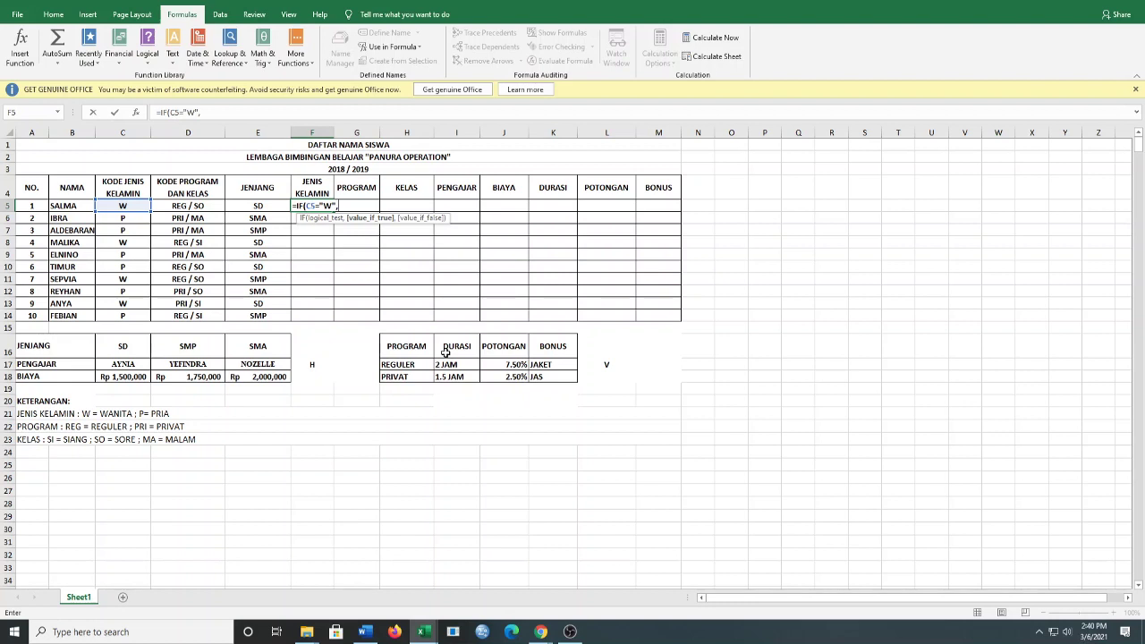
pyautogui.write('"WANITA')
pyautogui.write('",')
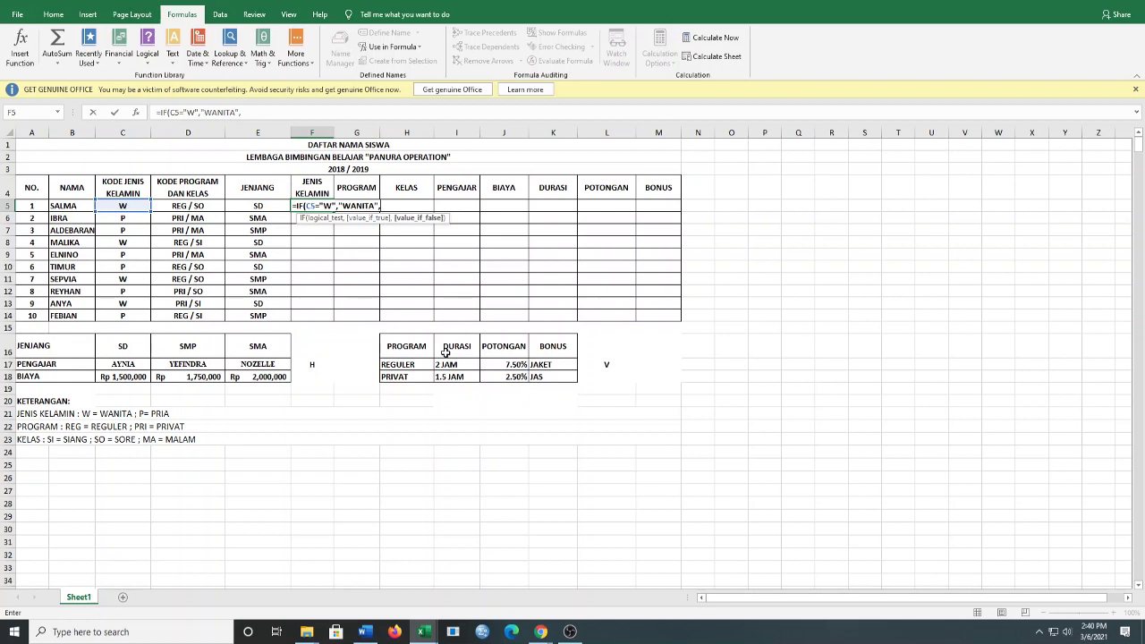
pyautogui.write('"PRIA')
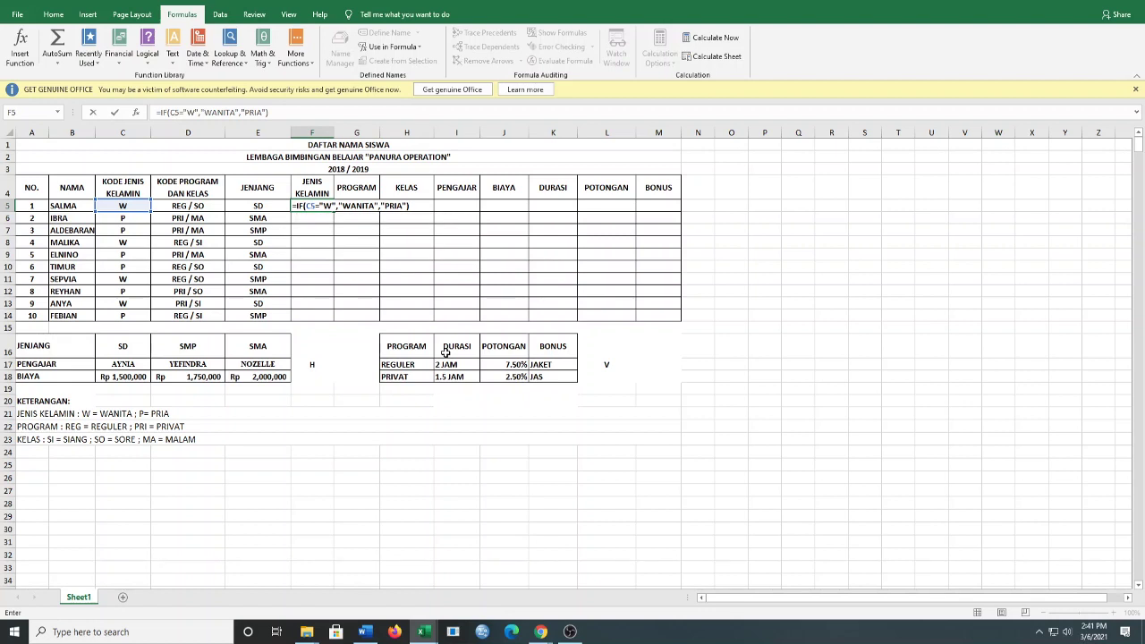
pyautogui.press('Return')
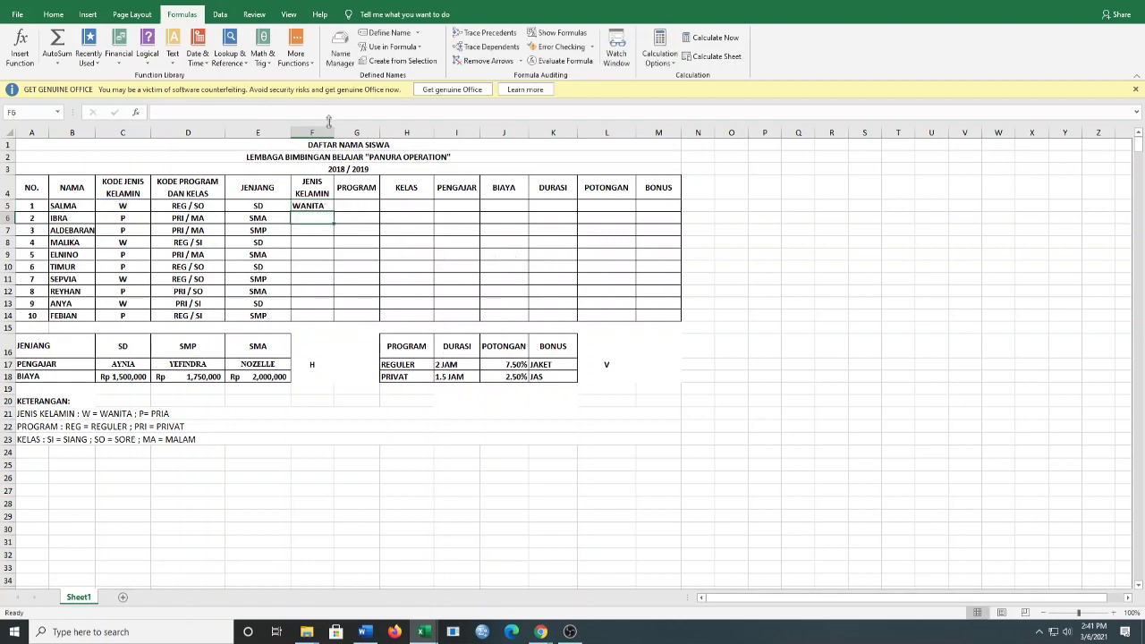
# Widen column F slightly and copy the JENIS KELAMIN formula from F5 down to F14
pyautogui.moveTo(333, 132); pyautogui.dragTo(343, 132)
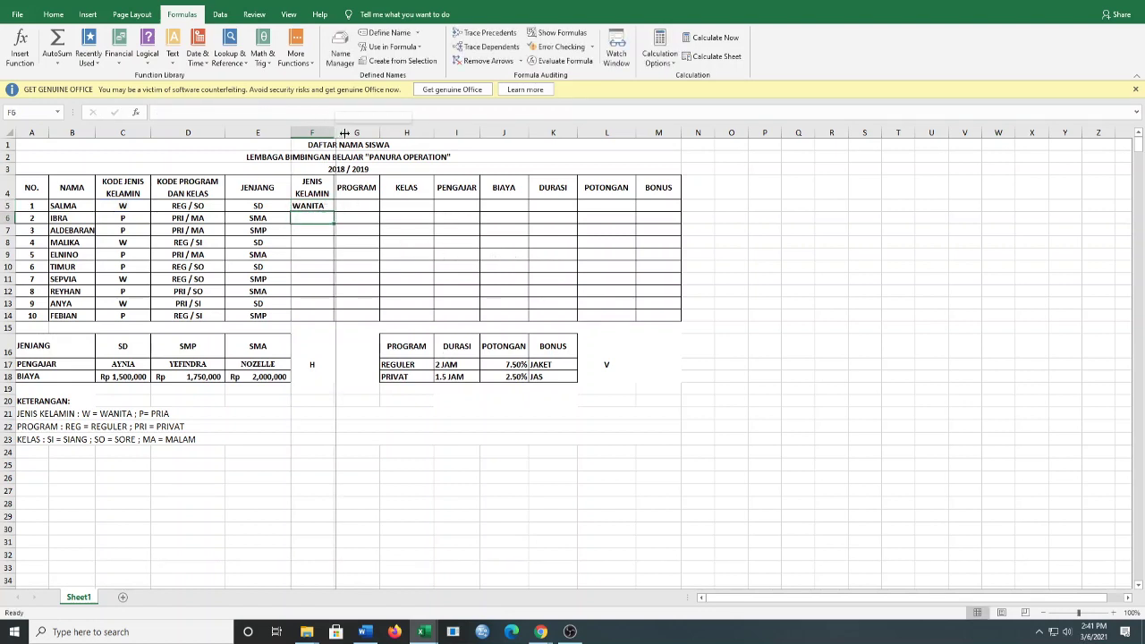
pyautogui.click(323, 206)
pyautogui.moveTo(341, 212); pyautogui.dragTo(342, 320)
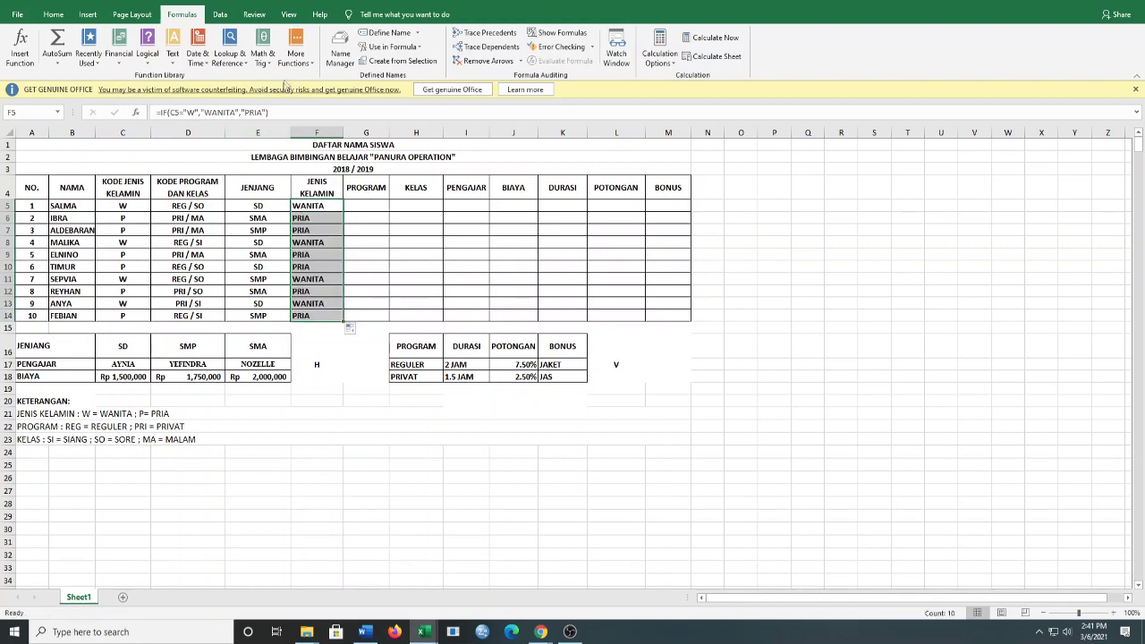
pyautogui.click(359, 208)
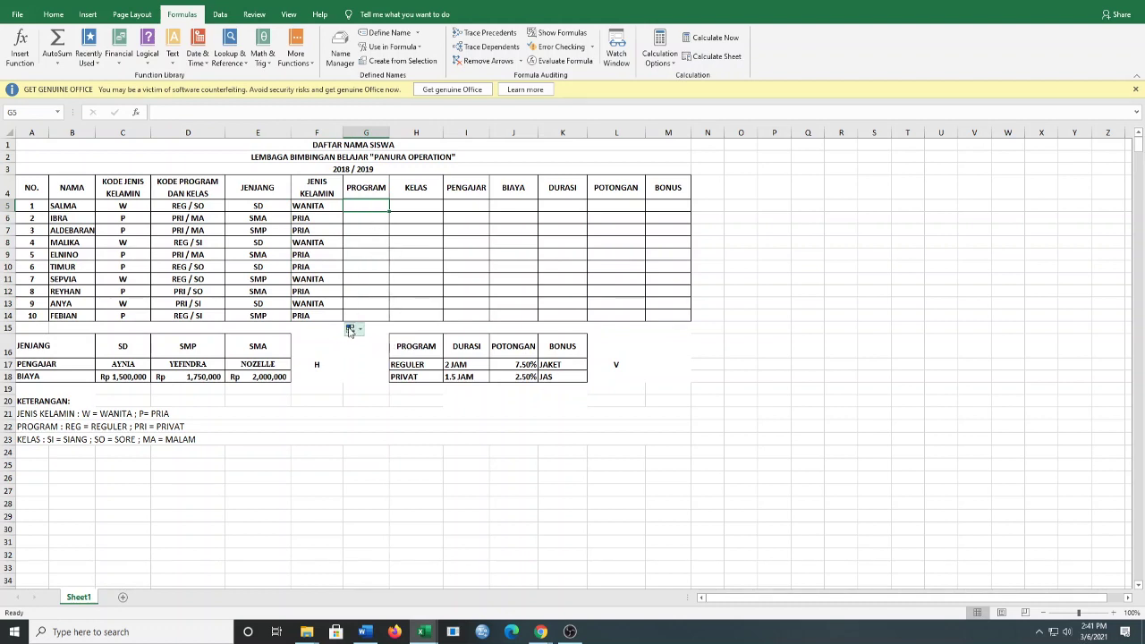
pyautogui.click(448, 211)
pyautogui.click(375, 210)
pyautogui.click(431, 216)
pyautogui.click(385, 205)
pyautogui.click(407, 206)
pyautogui.click(350, 203)
pyautogui.moveTo(373, 212); pyautogui.dragTo(370, 277)
# Enter =IF(LEFT(D5,3)="REG","REGULER","PRIVAT") in PROGRAM cell G5 and copy it down to G14
pyautogui.click(367, 208)
pyautogui.write('=IF')
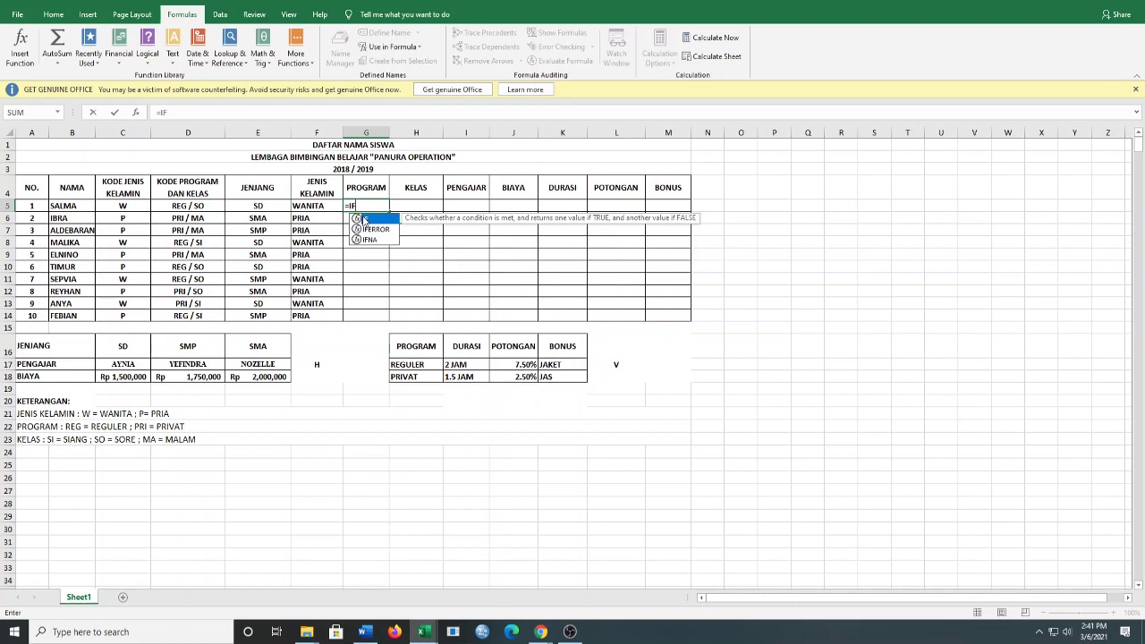
pyautogui.doubleClick(365, 219)
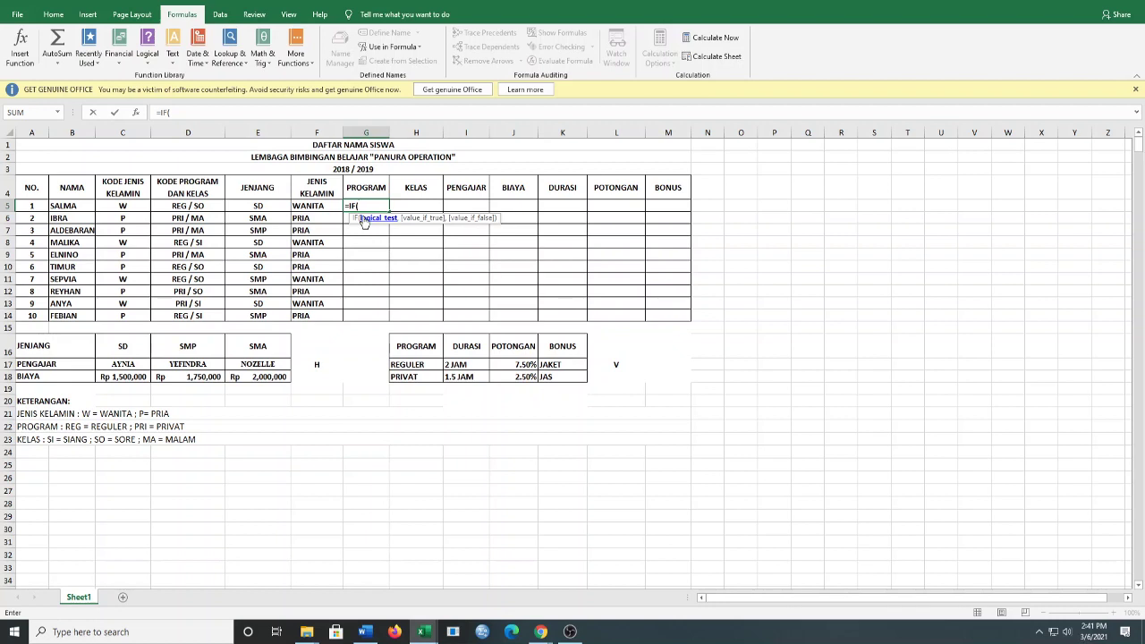
pyautogui.write('LEFT(')
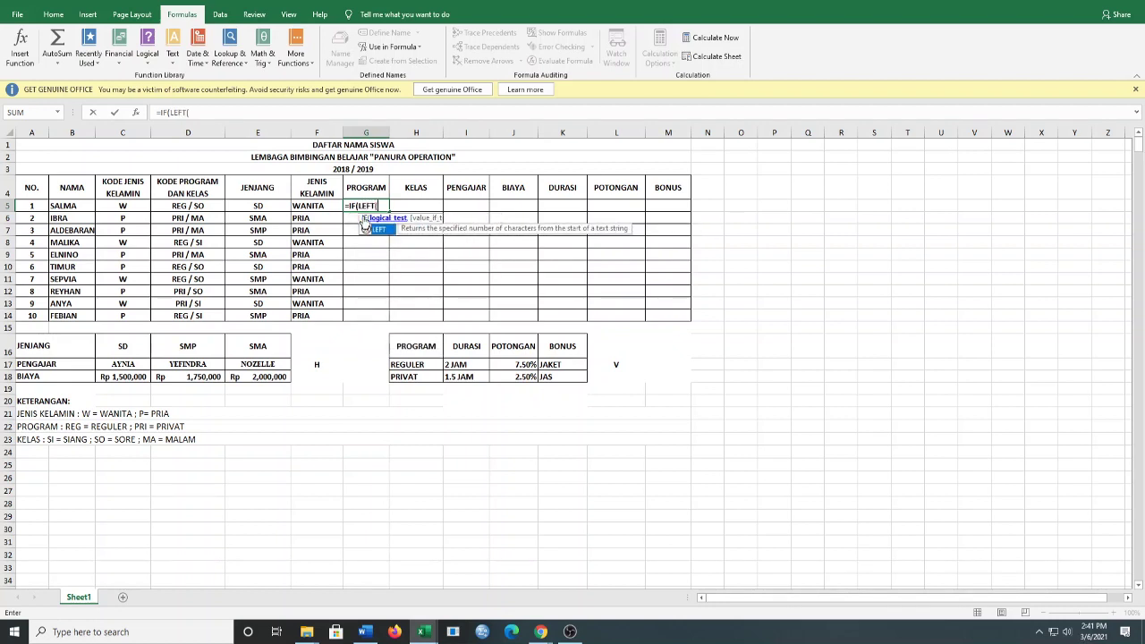
pyautogui.doubleClick(367, 229)
pyautogui.click(220, 208)
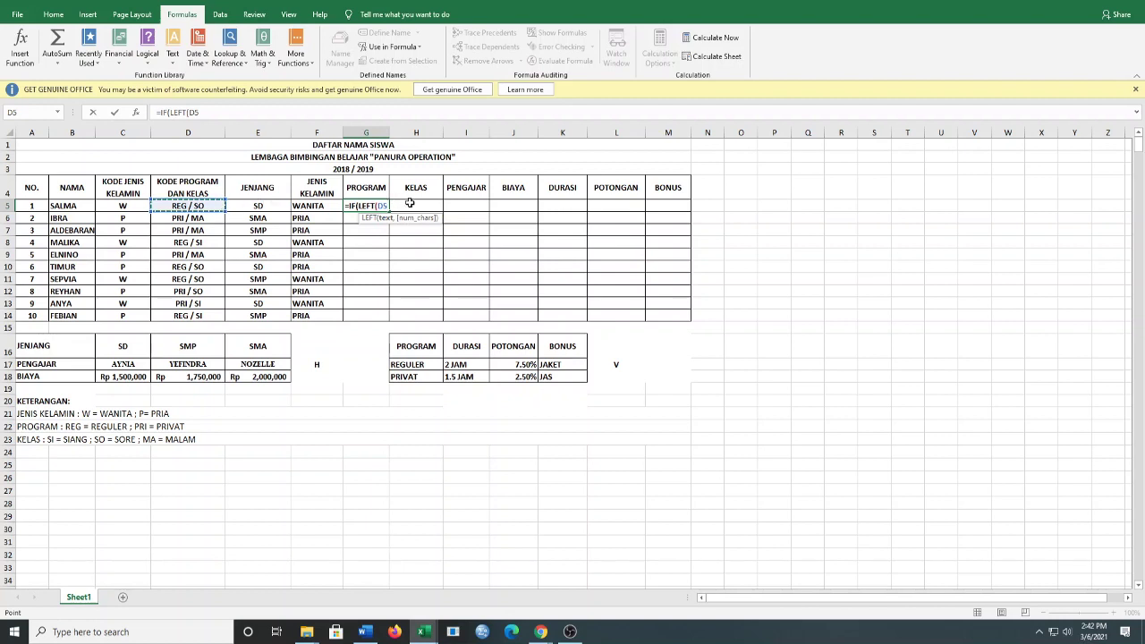
pyautogui.write(',3')
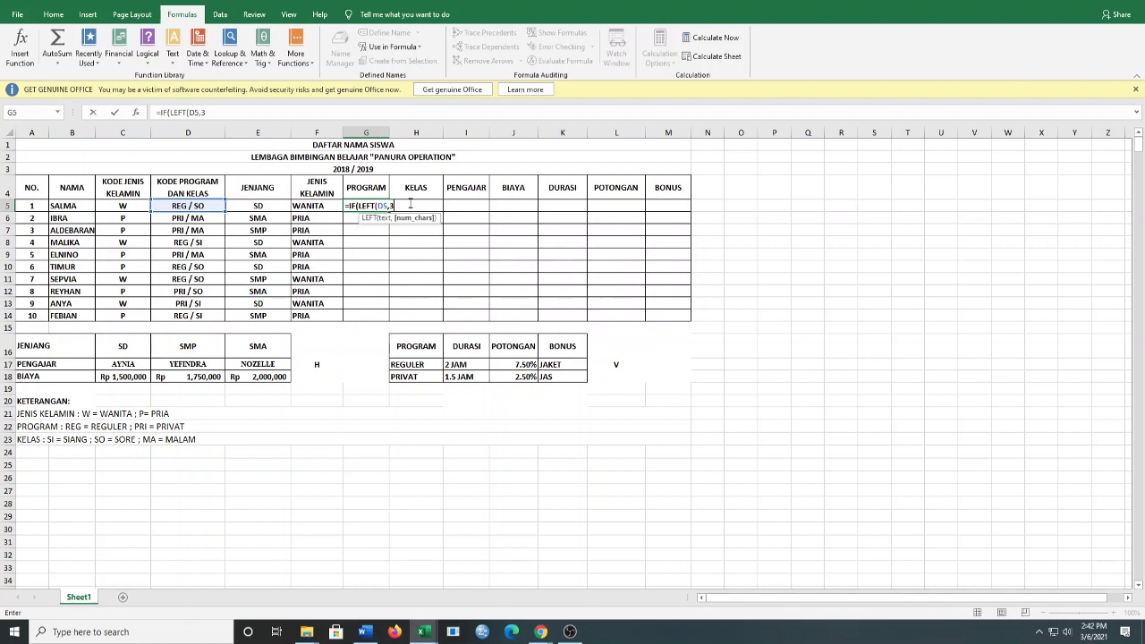
pyautogui.write(')="REG","REGULER')
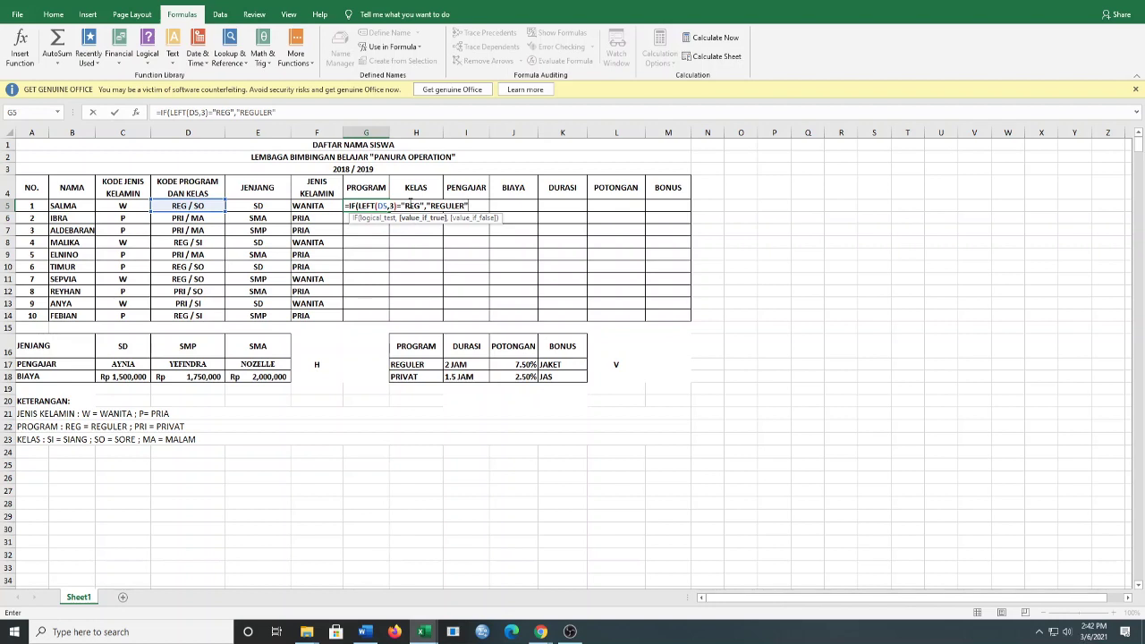
pyautogui.write('","PRIVAT')
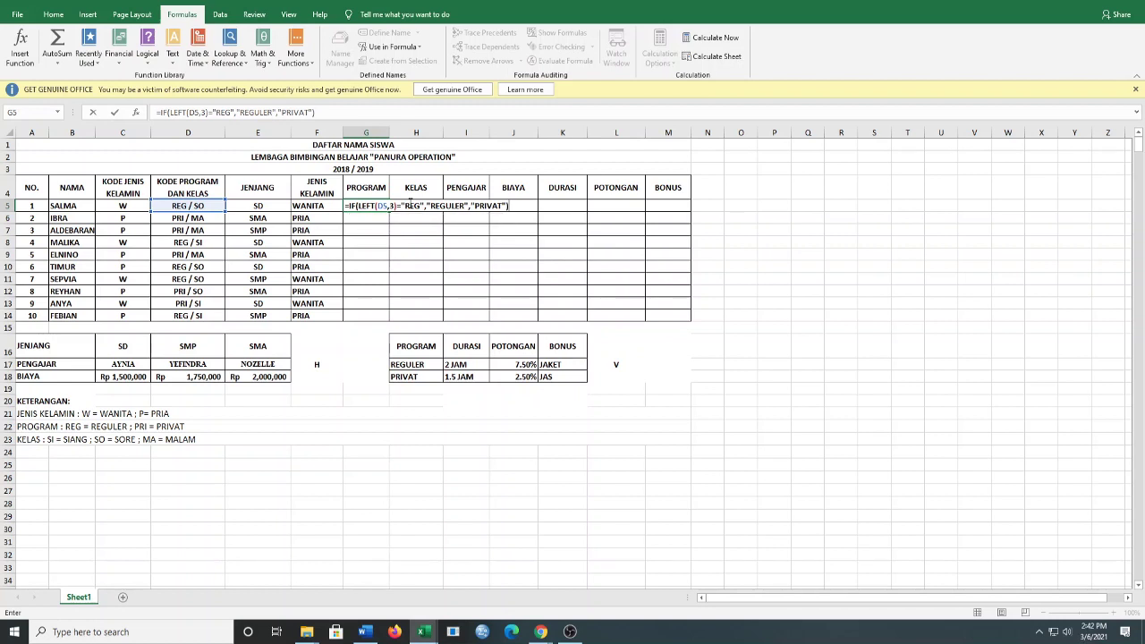
pyautogui.press('Return')
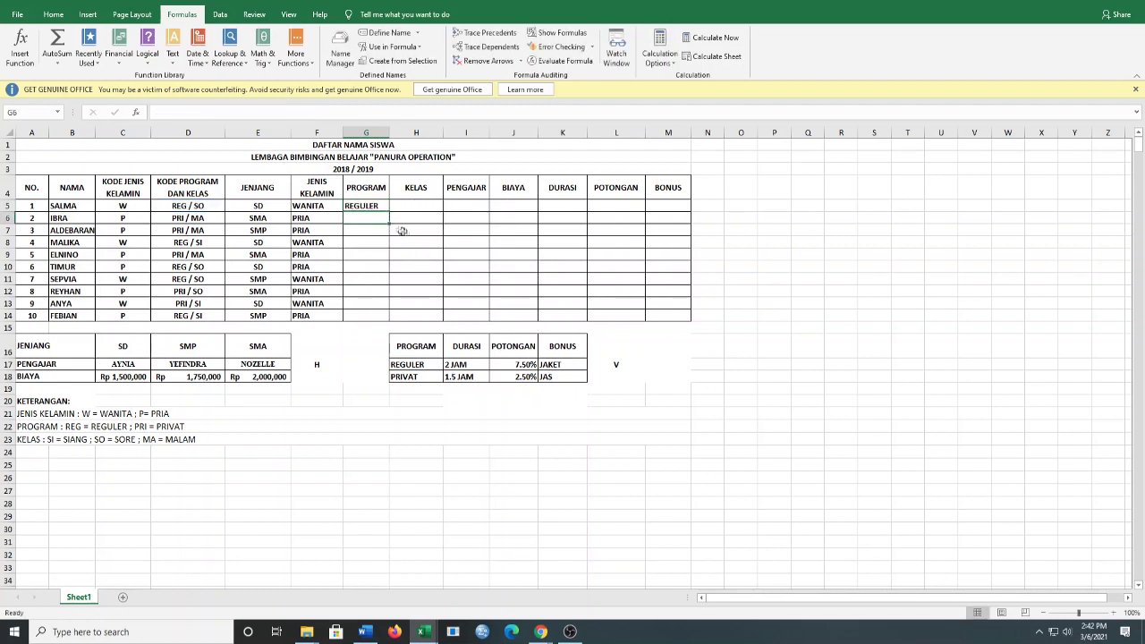
pyautogui.click(383, 206)
pyautogui.moveTo(387, 211); pyautogui.dragTo(386, 317)
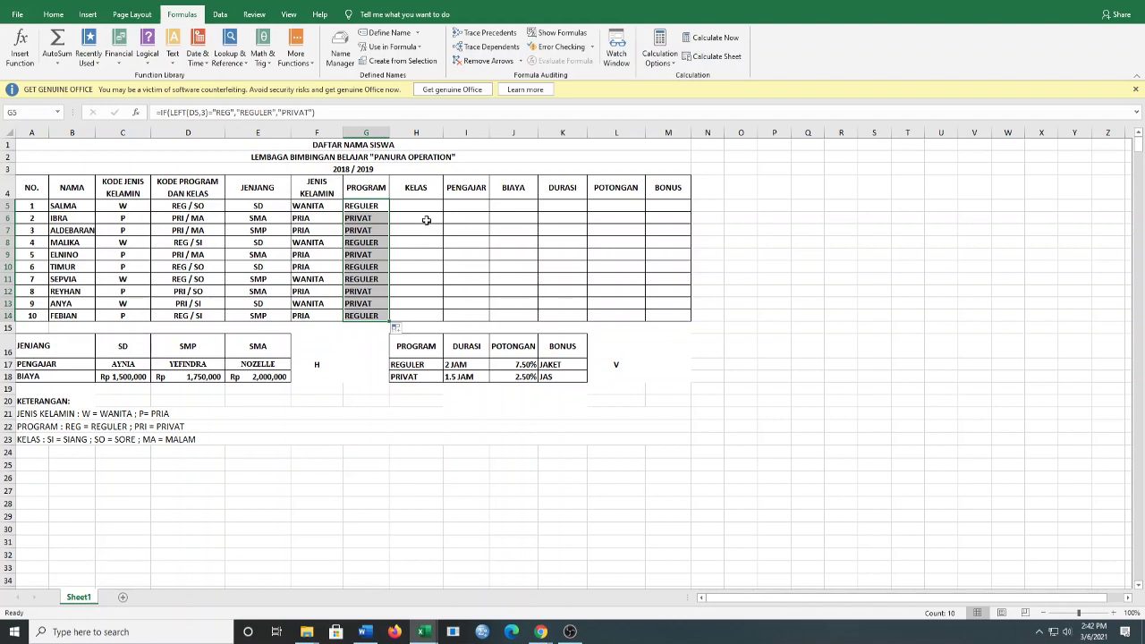
# Start the KELAS formula in H5 with =IF(RIGHT(D5,2)="SI","SIANG", to test the last two characters of D5
pyautogui.click(422, 212)
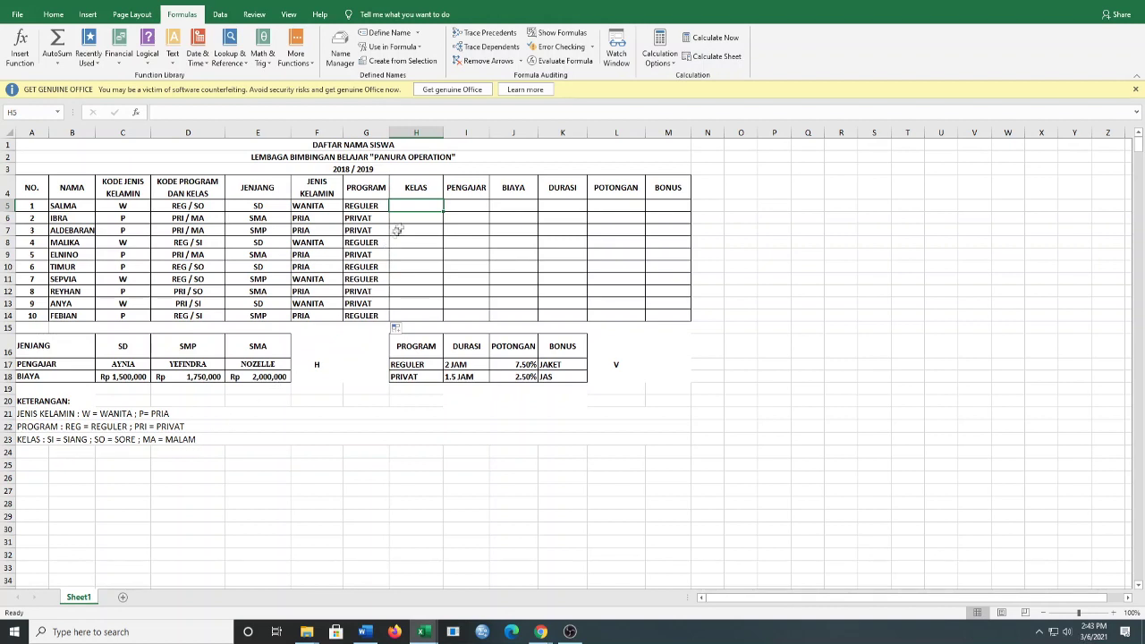
pyautogui.write('=')
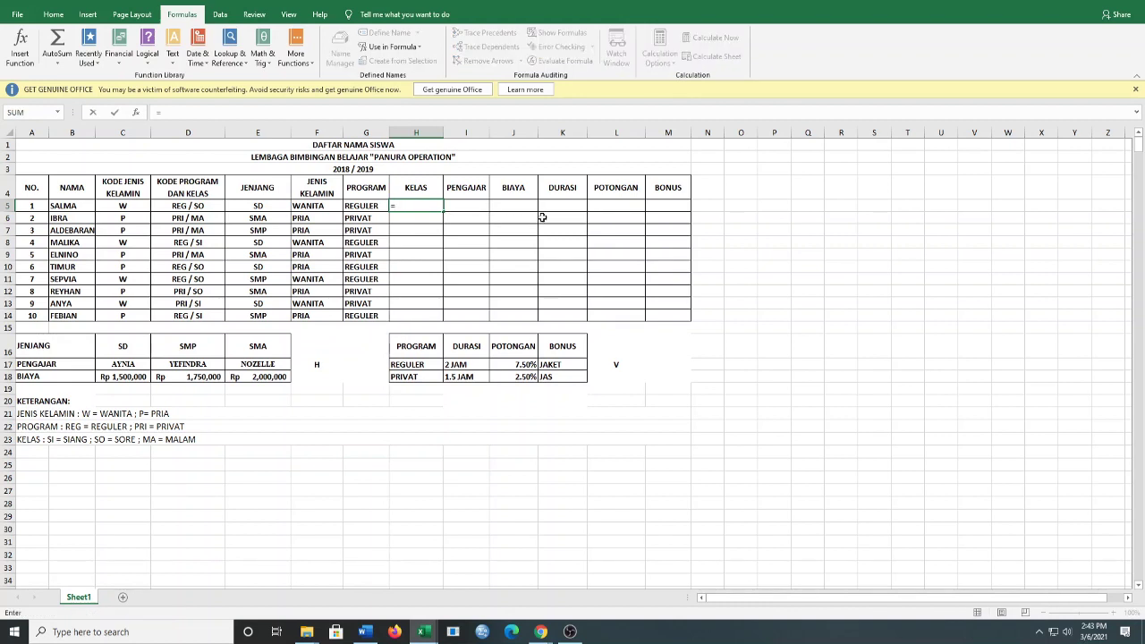
pyautogui.write('IF(RIGHT')
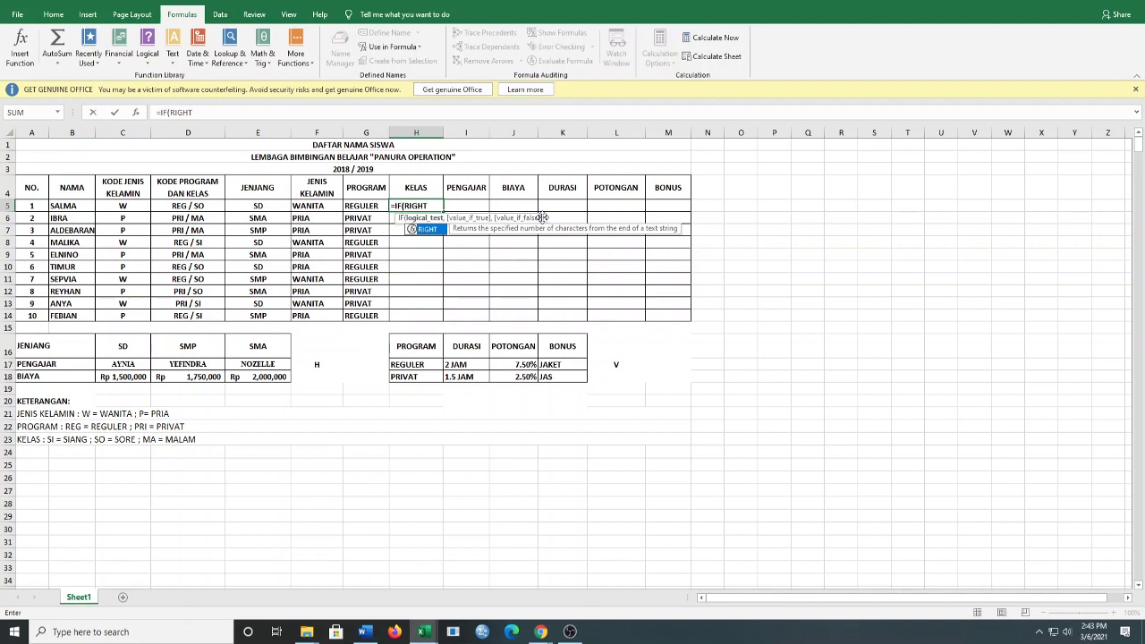
pyautogui.write('(')
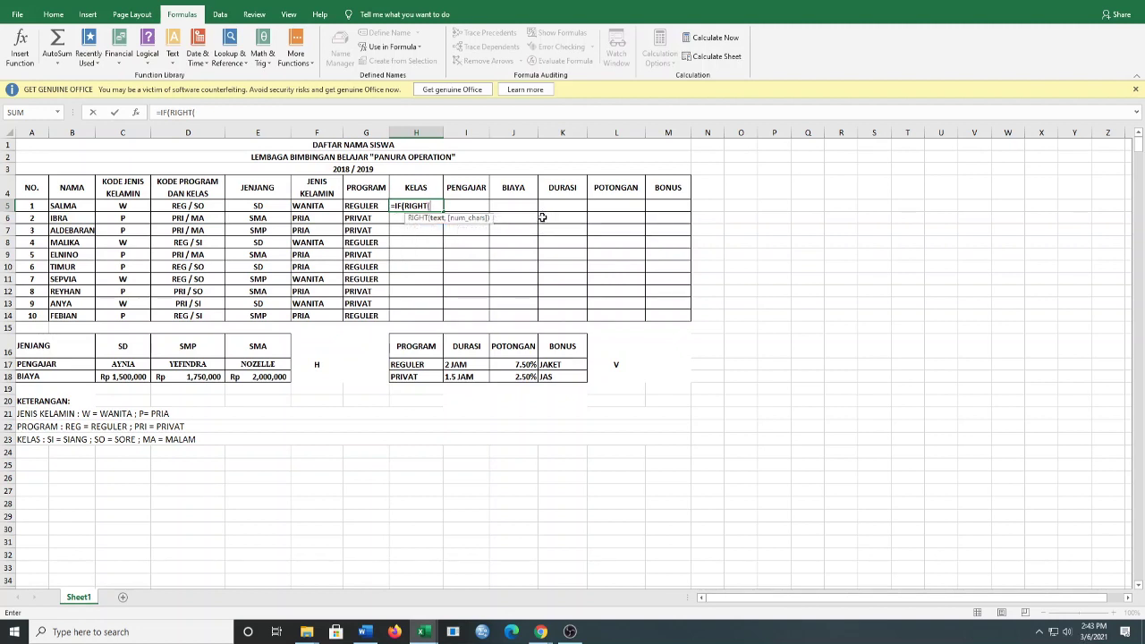
pyautogui.click(205, 207)
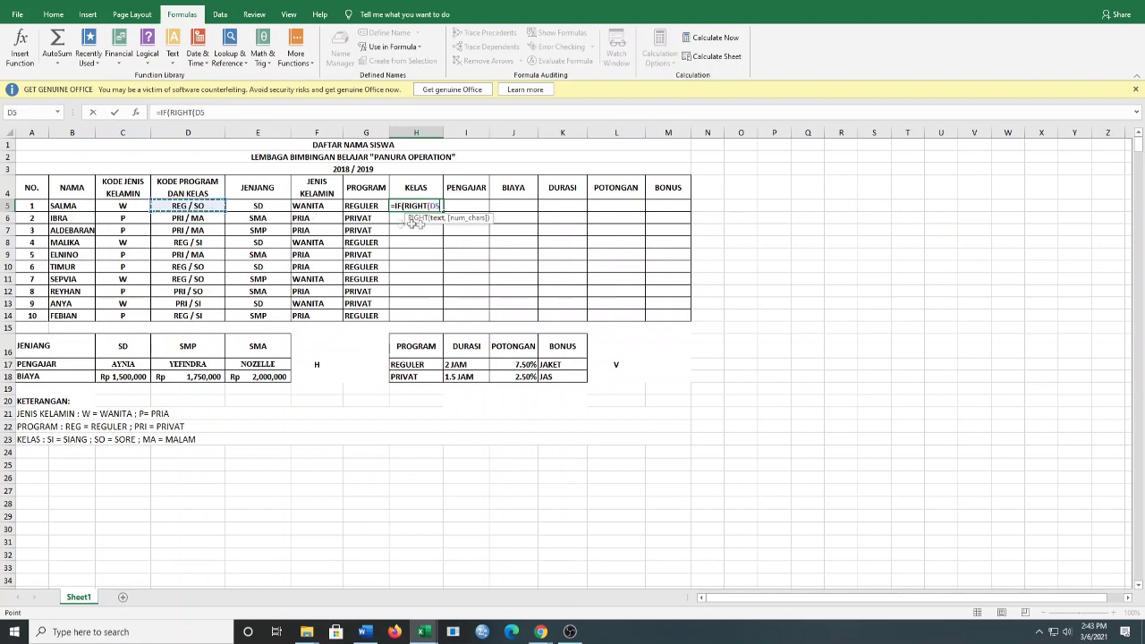
pyautogui.write(',')
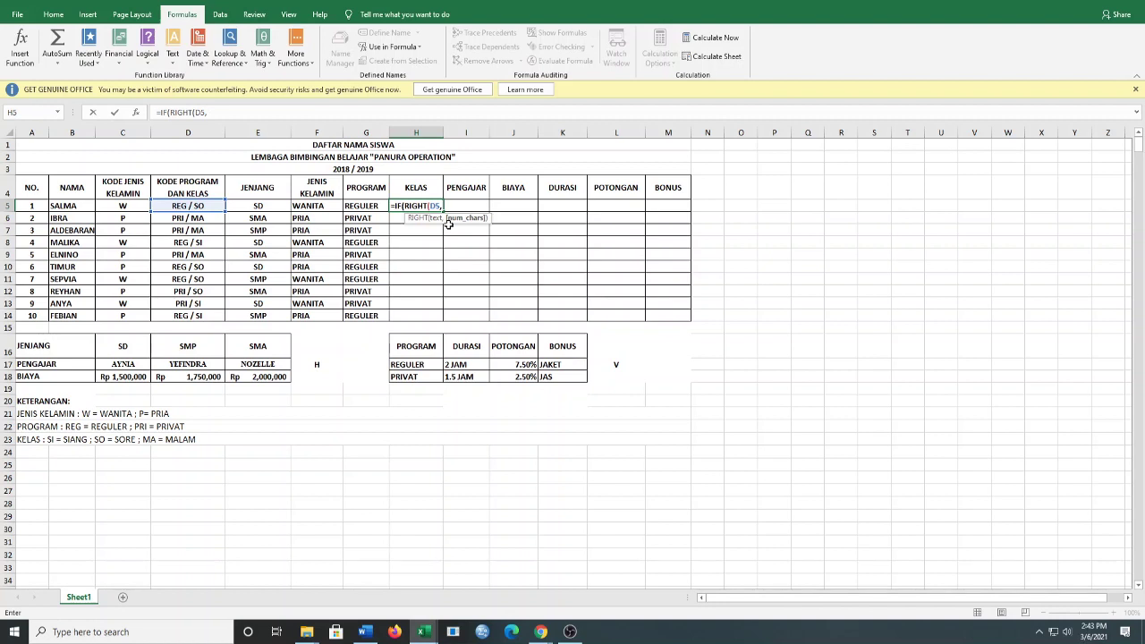
pyautogui.write('2)="')
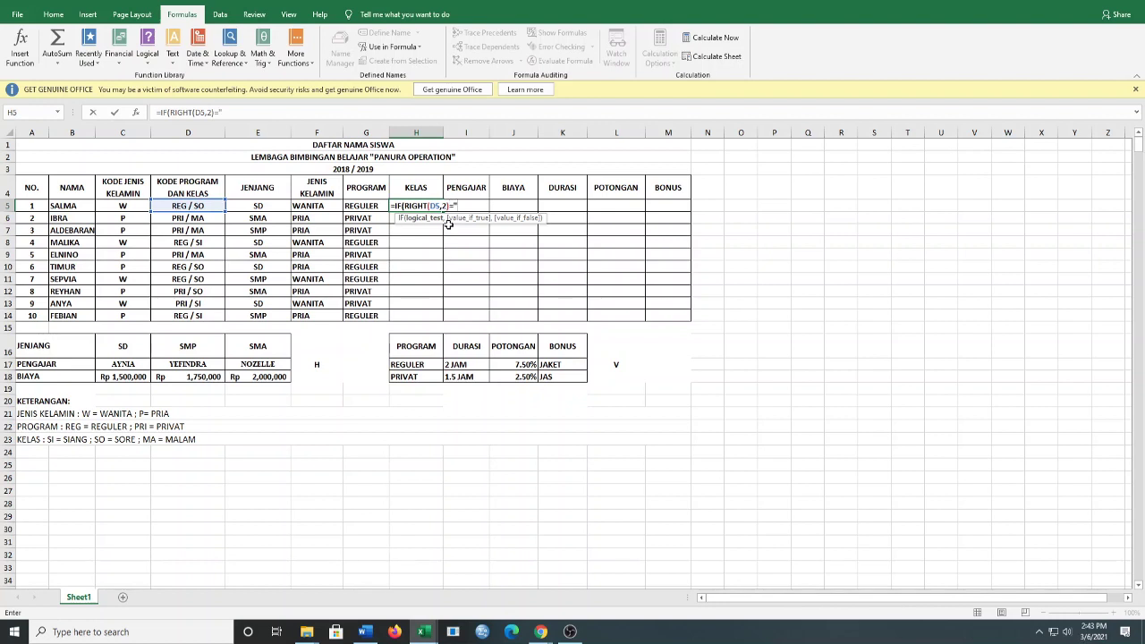
pyautogui.write('SI","')
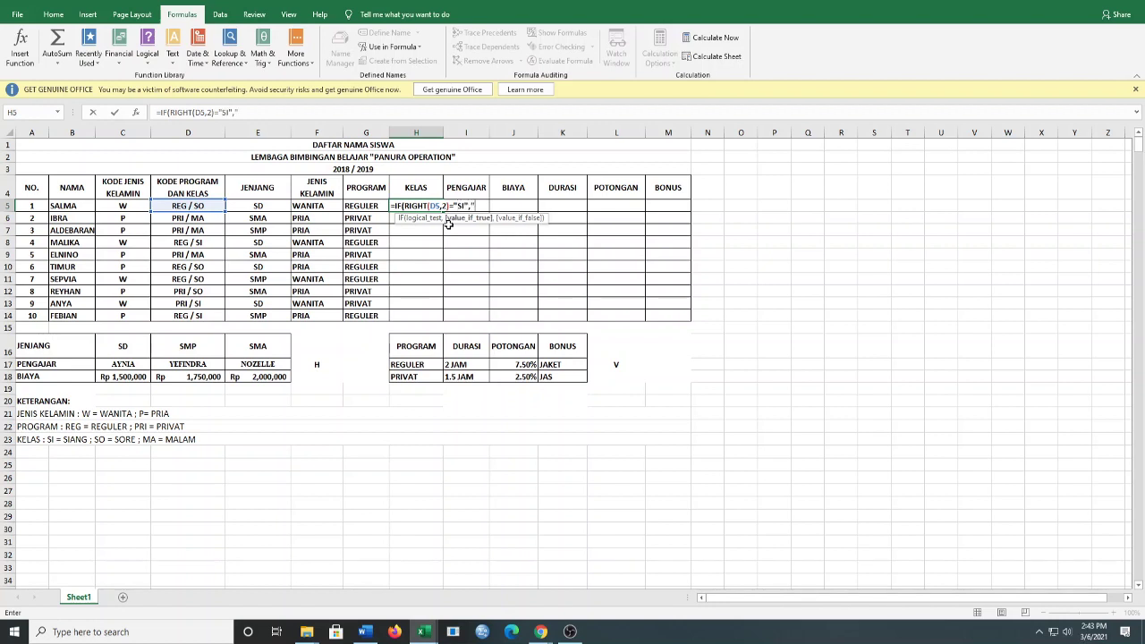
pyautogui.write('SIANG",')
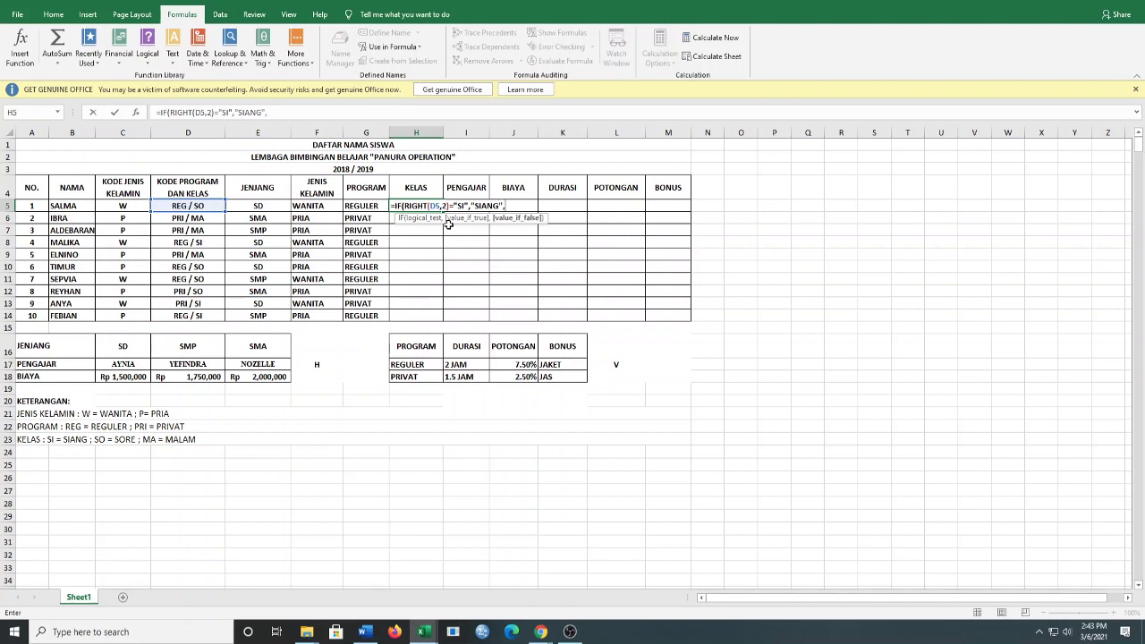
# Continue the KELAS formula in H5 with the nested part IF(D5,2)="SO","SORE","MALAM"))
pyautogui.write('IF(')
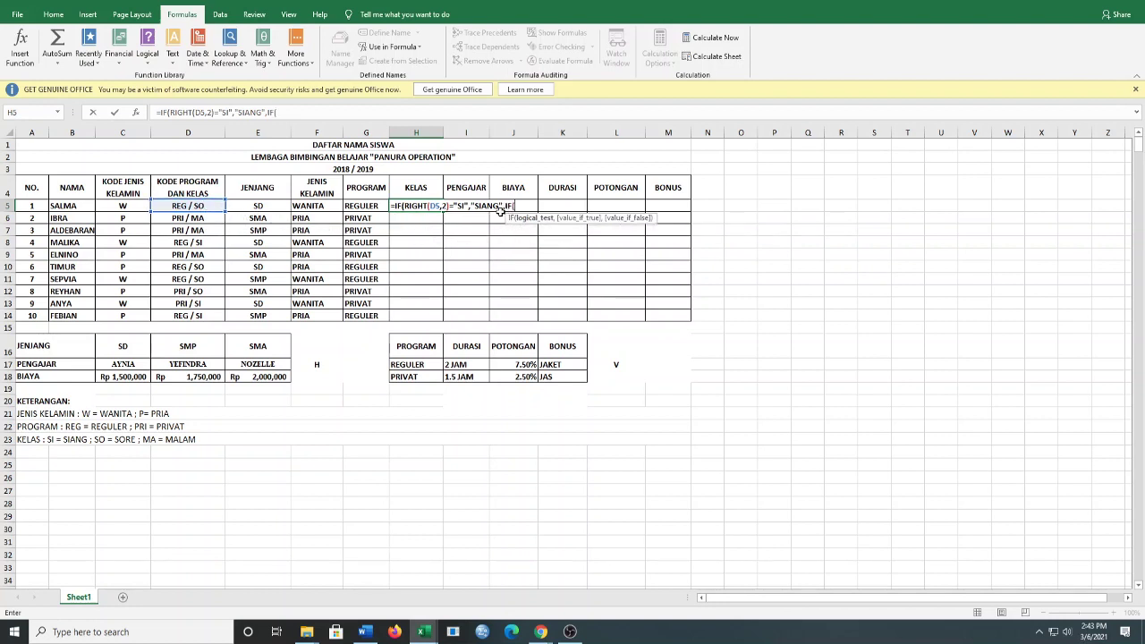
pyautogui.click(190, 206)
pyautogui.write(',2')
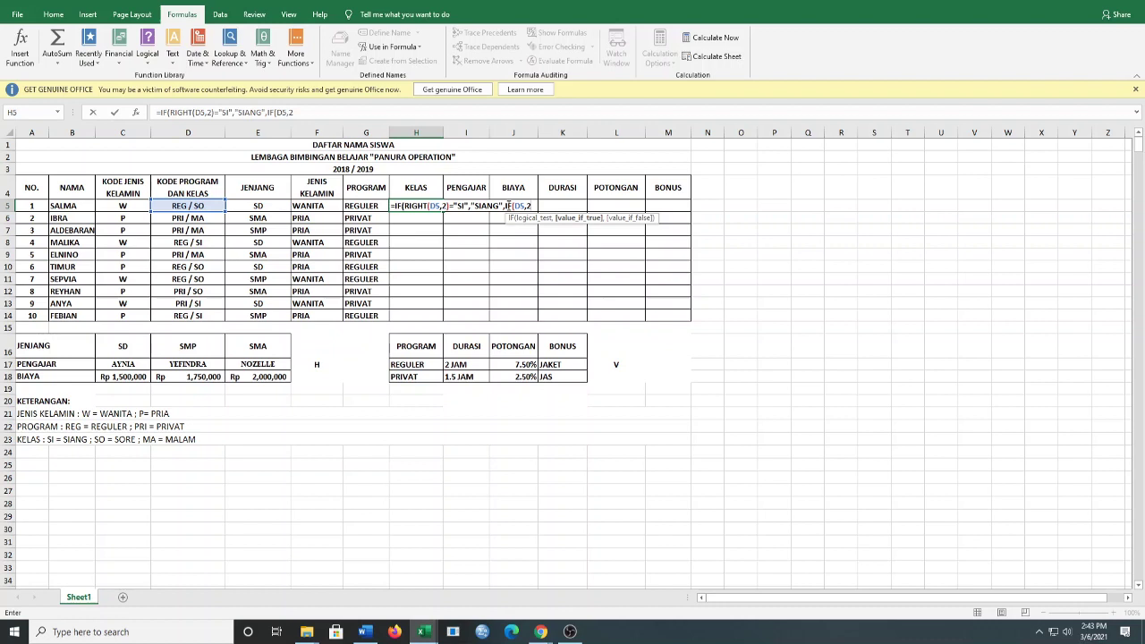
pyautogui.write(')')
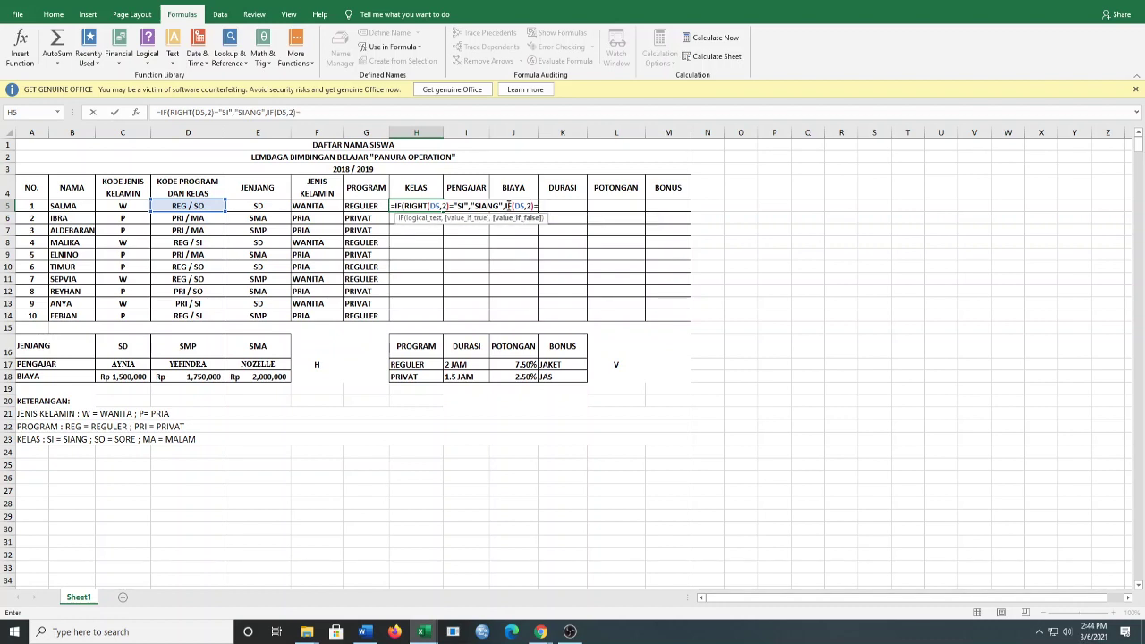
pyautogui.write('="SO","SORE')
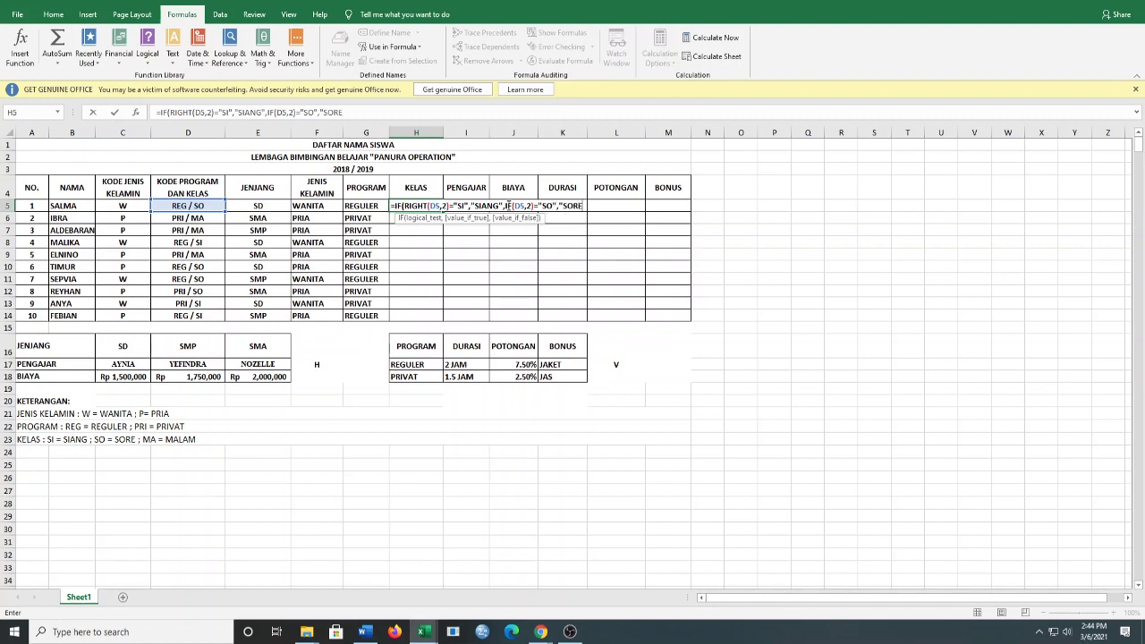
pyautogui.write('","MALAM"))')
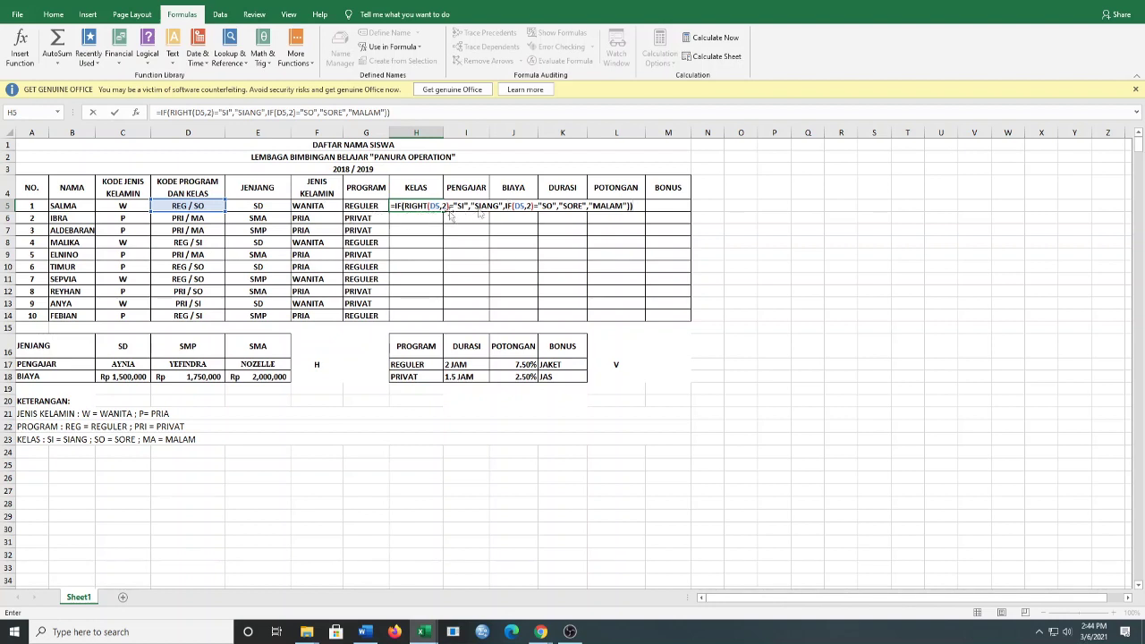
# Correct the nested test in H5 to RIGHT(D5,2)="SO", enter the formula and copy it down to H14
pyautogui.click(519, 205)
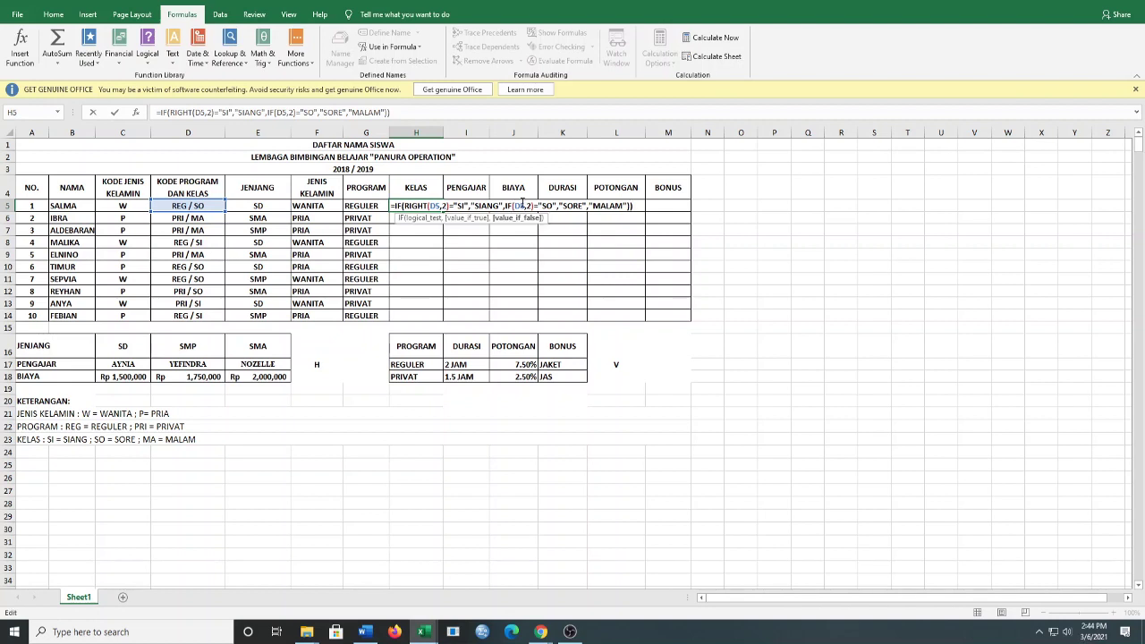
pyautogui.write('(')
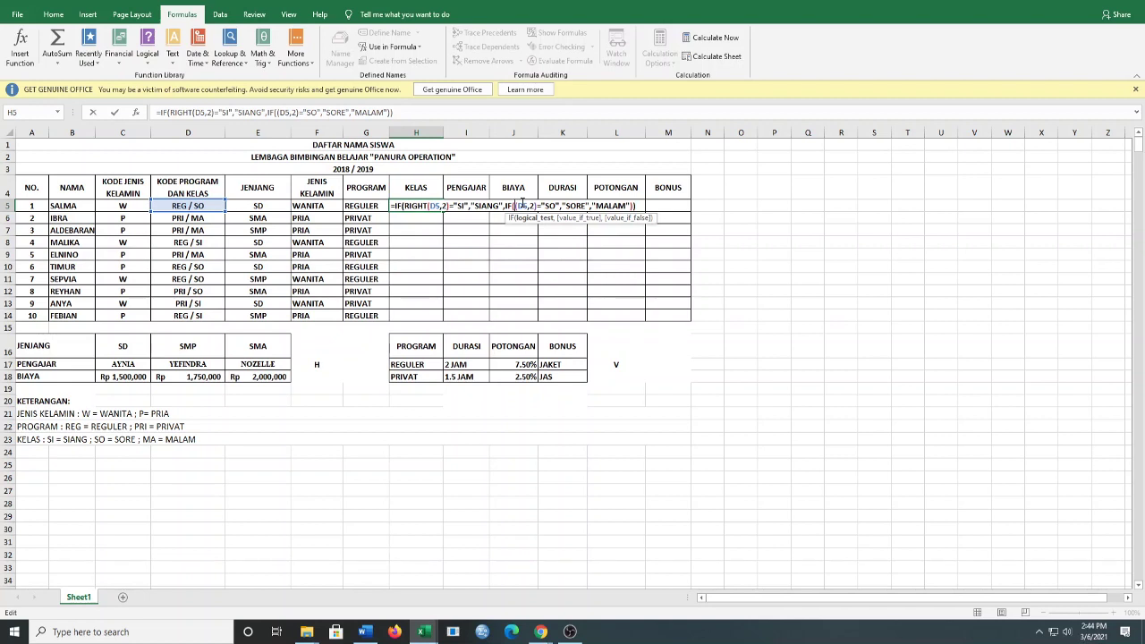
pyautogui.write('RIGHT')
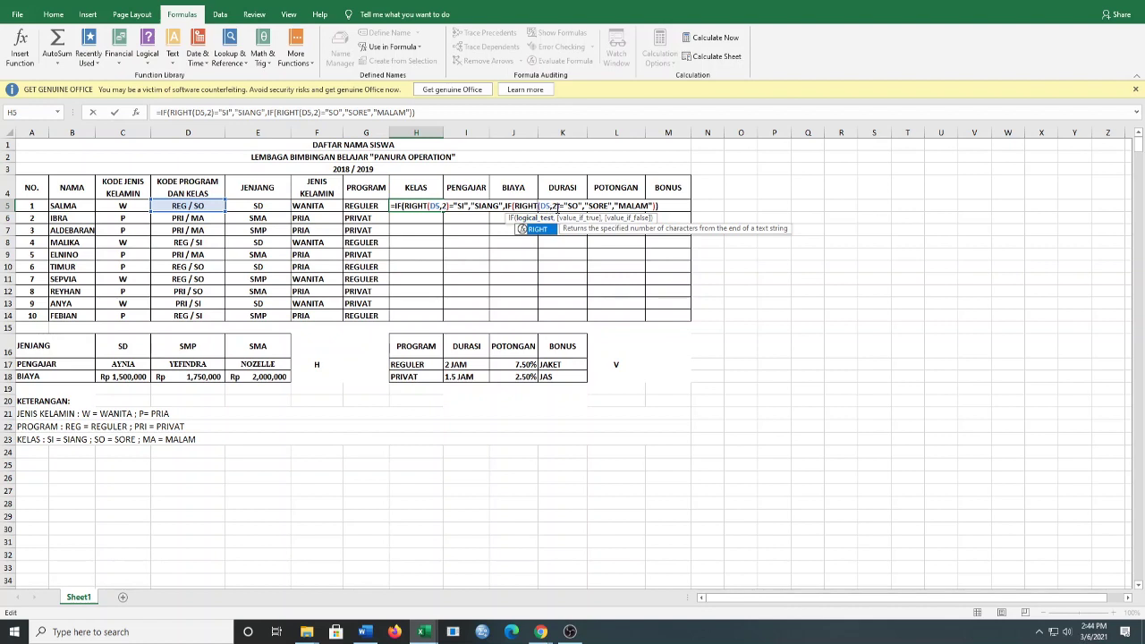
pyautogui.click(662, 206)
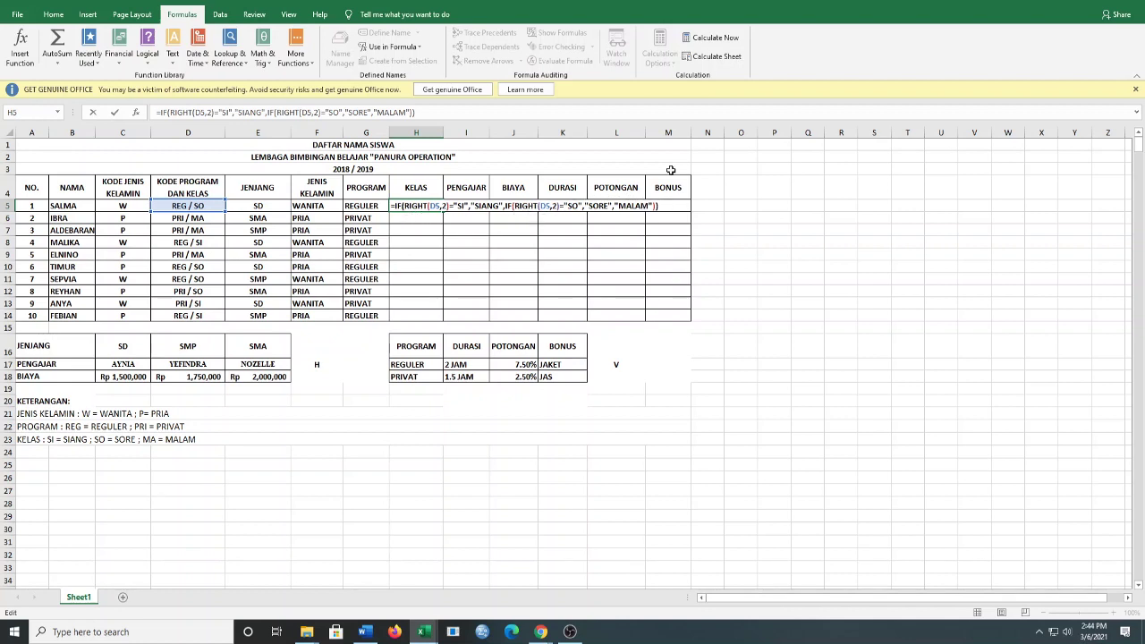
pyautogui.press('Return')
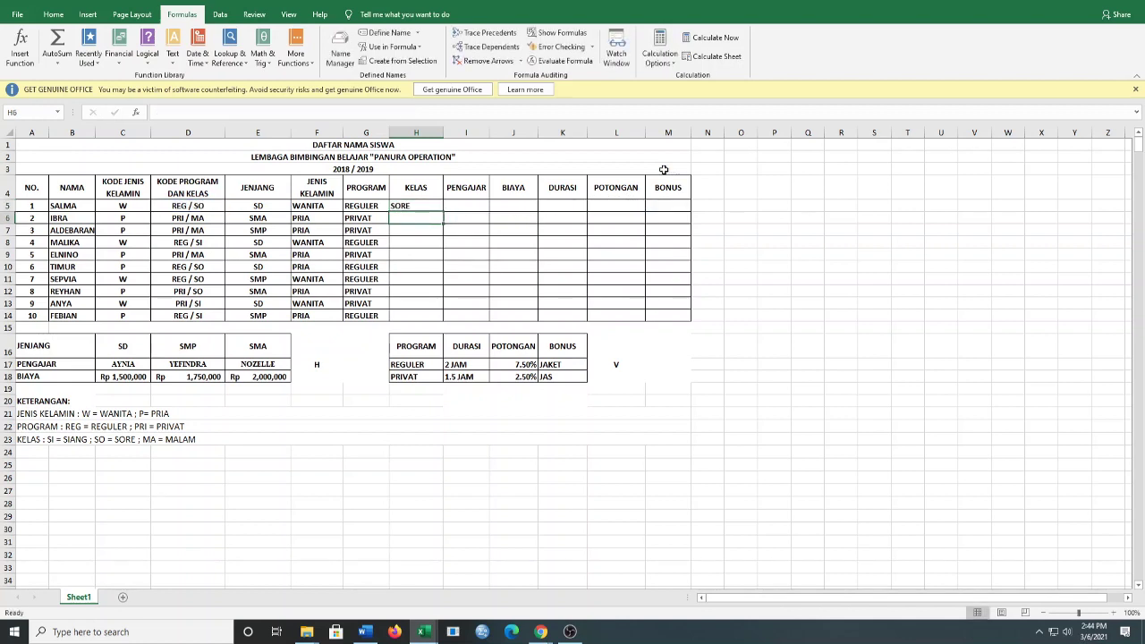
pyautogui.click(433, 206)
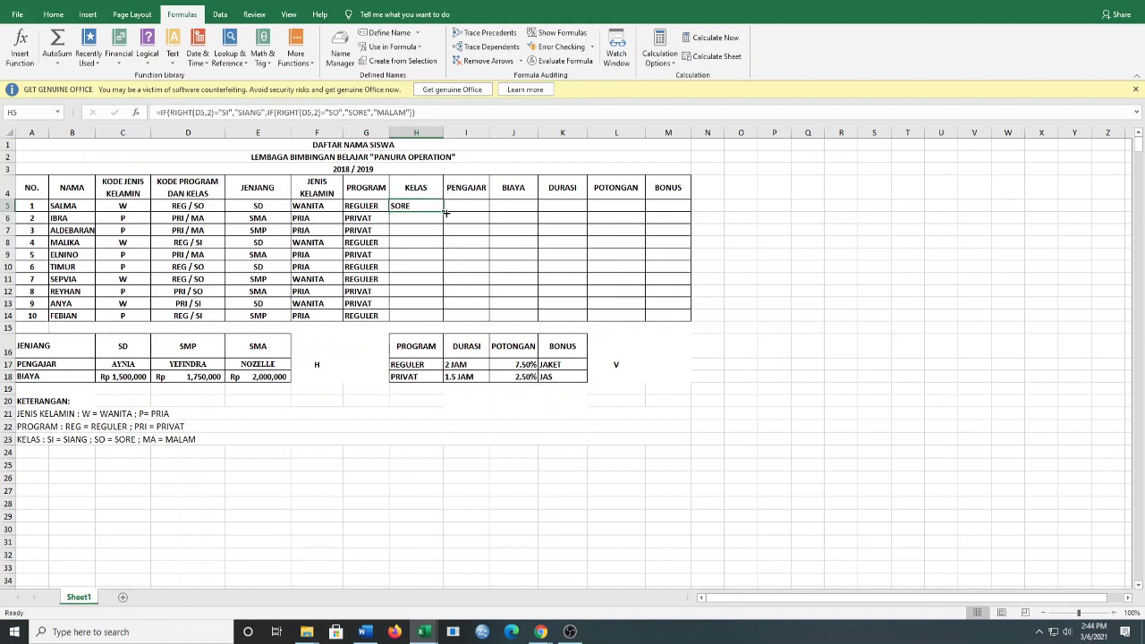
pyautogui.moveTo(444, 211); pyautogui.dragTo(444, 318)
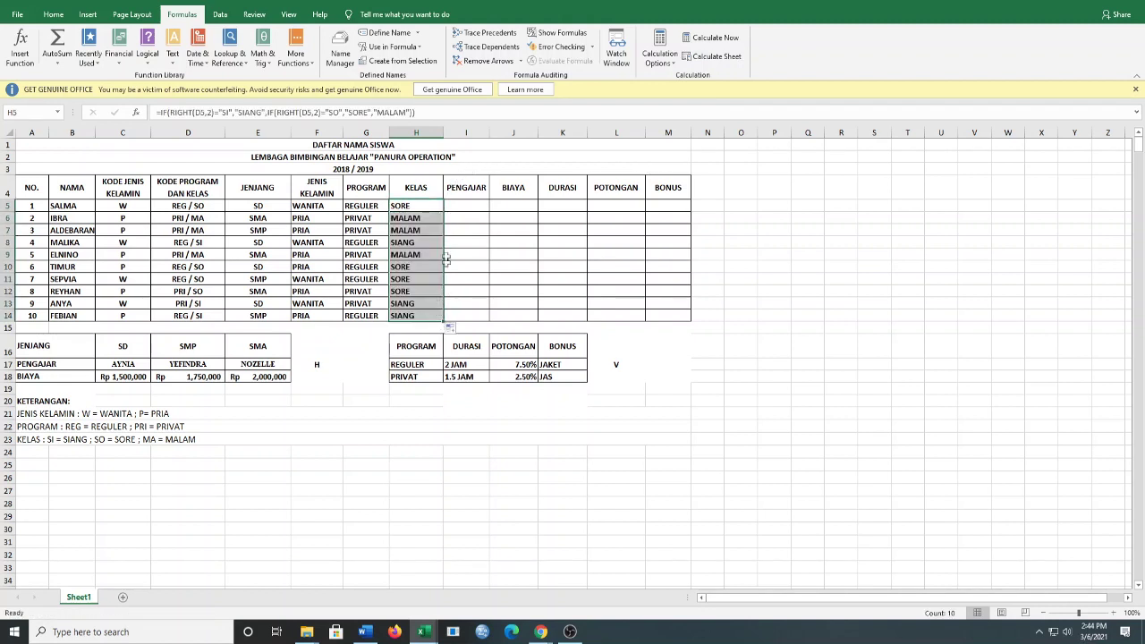
# Examine the layout of the JENJANG and PROGRAM lookup tables for filling the PENGAJAR column
pyautogui.click(456, 205)
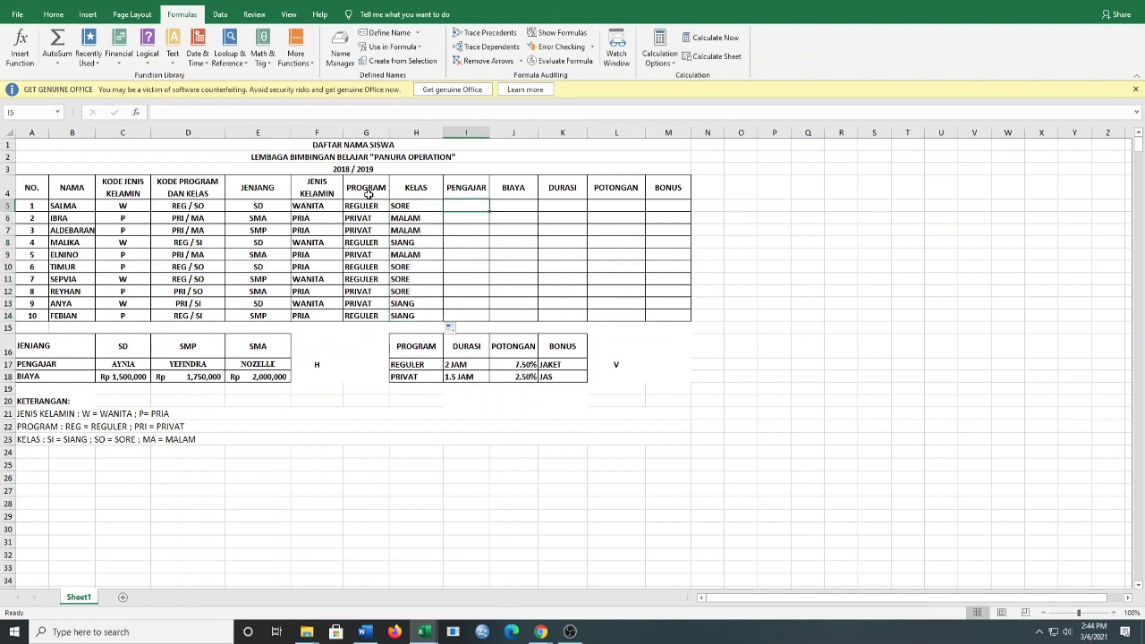
pyautogui.click(510, 202)
pyautogui.click(476, 205)
pyautogui.moveTo(80, 352); pyautogui.dragTo(142, 362)
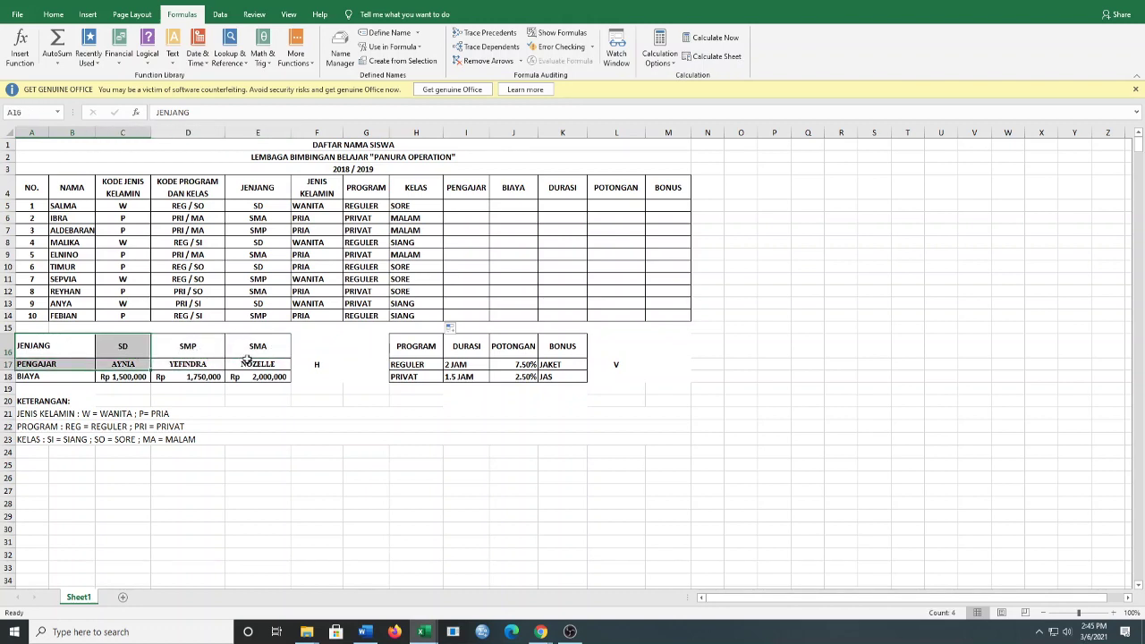
pyautogui.click(255, 349)
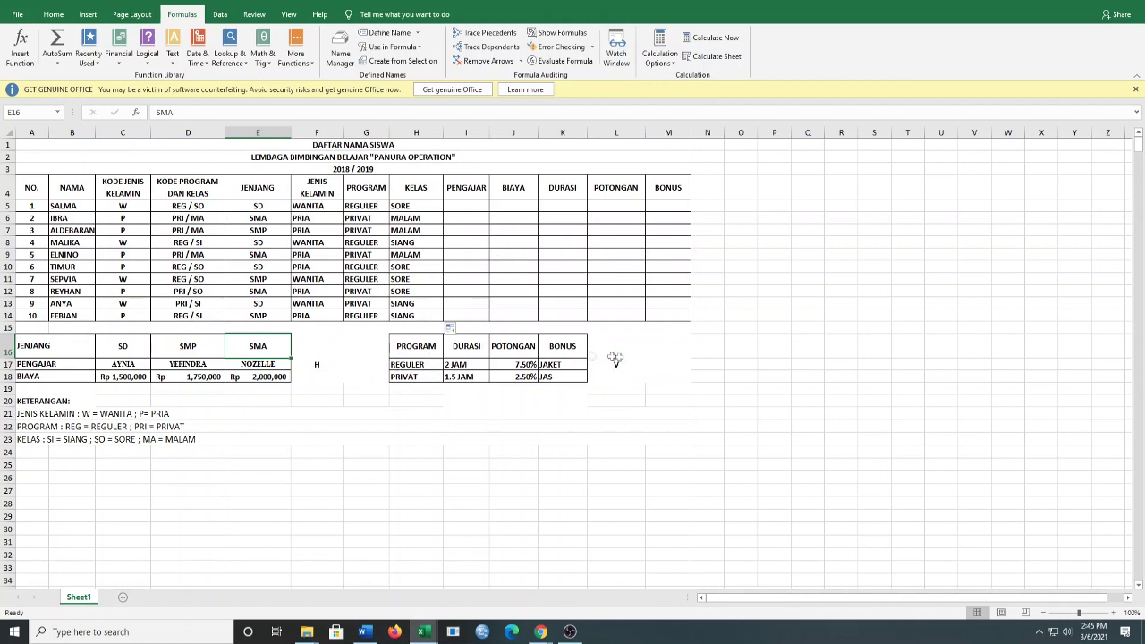
pyautogui.moveTo(414, 346); pyautogui.dragTo(426, 370)
pyautogui.doubleClick(423, 348)
# Start the PENGAJAR formula in I5 with =HLOOKUP(E5, using the JENJANG cell as the lookup value
pyautogui.click(468, 205)
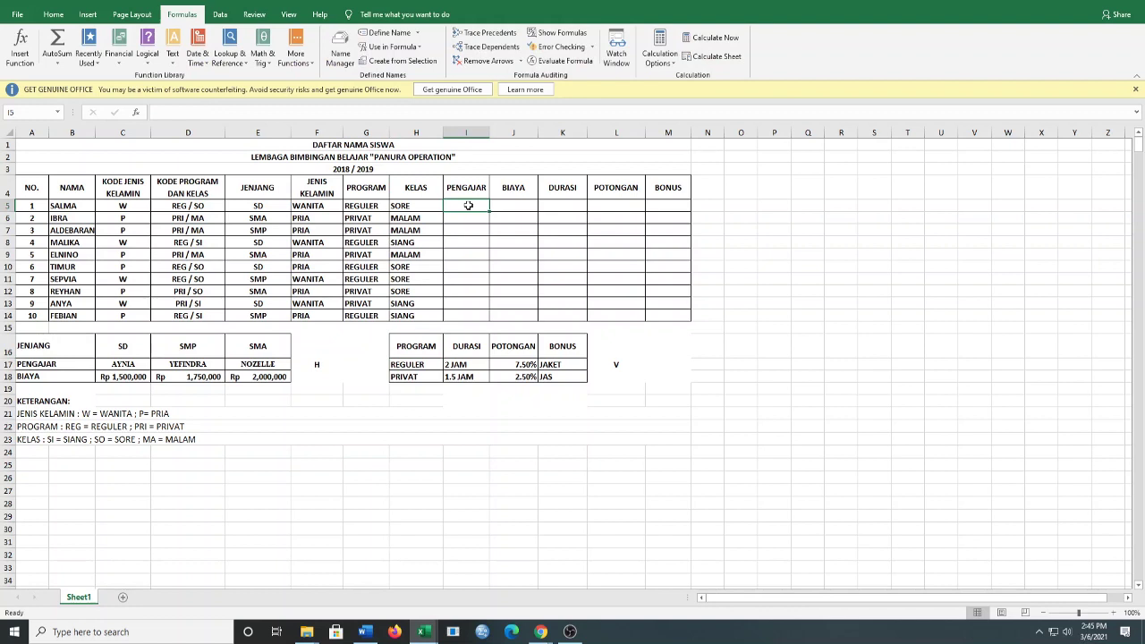
pyautogui.write('=')
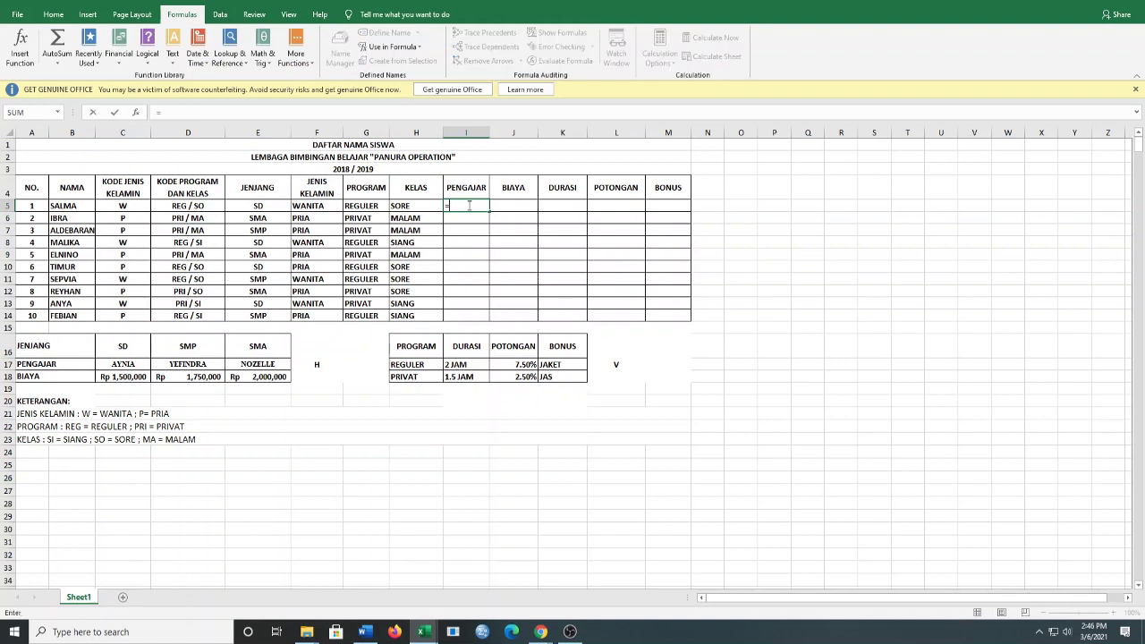
pyautogui.write('HLOOKUP')
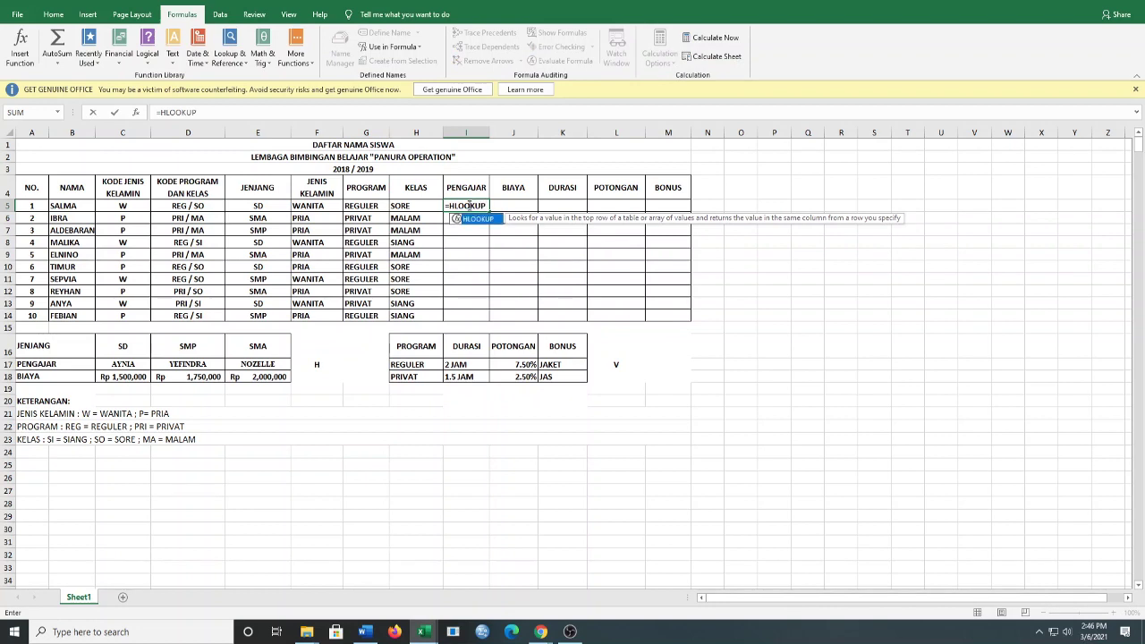
pyautogui.write('(')
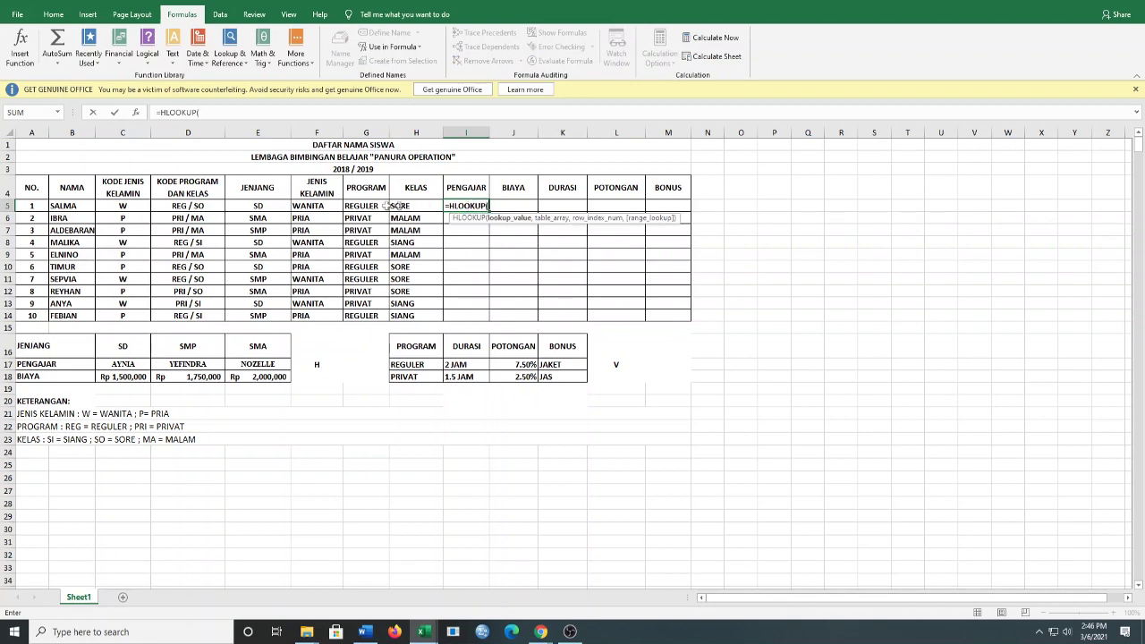
pyautogui.click(278, 207)
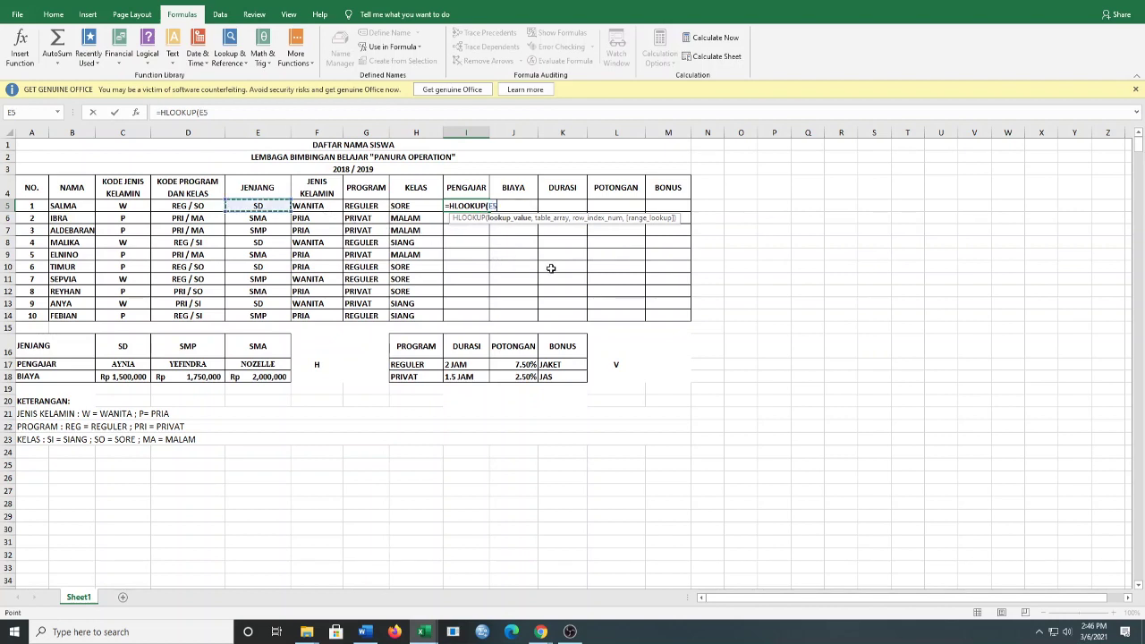
pyautogui.write(',')
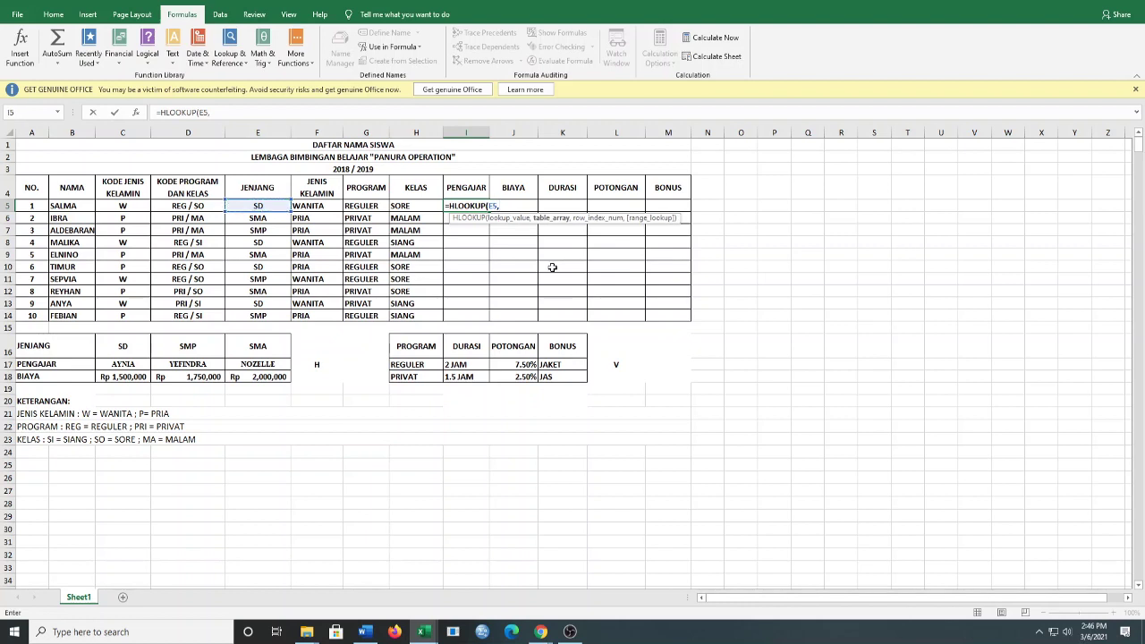
pyautogui.write('TABEL1')
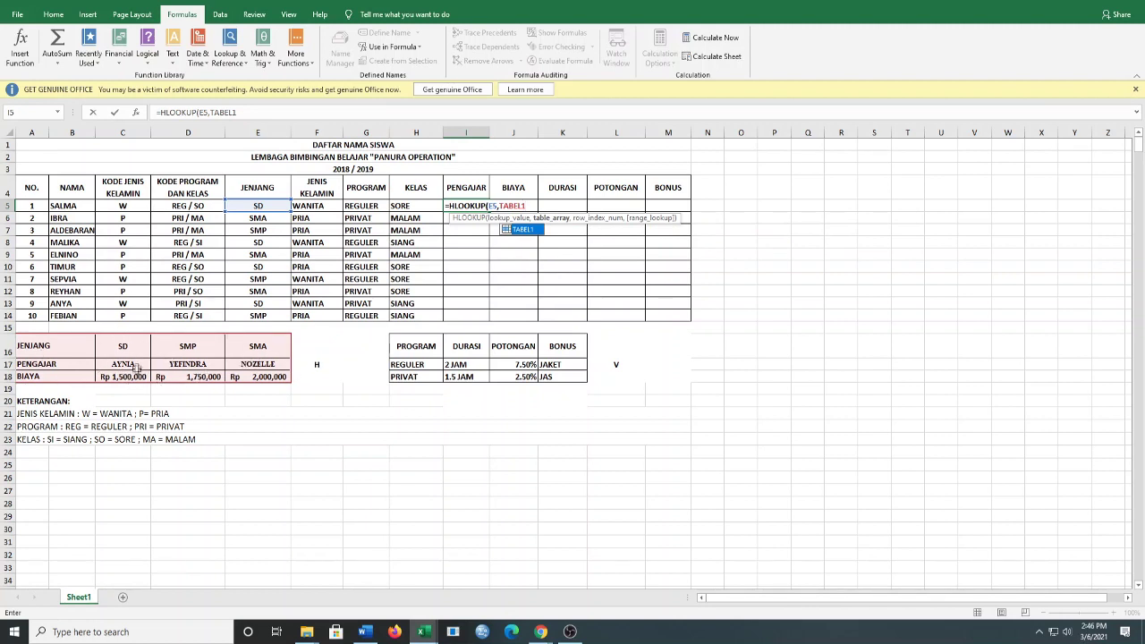
pyautogui.press('BackSpace')
pyautogui.press('BackSpace')
pyautogui.press('BackSpace')
pyautogui.press('BackSpace')
pyautogui.press('BackSpace')
pyautogui.press('BackSpace')
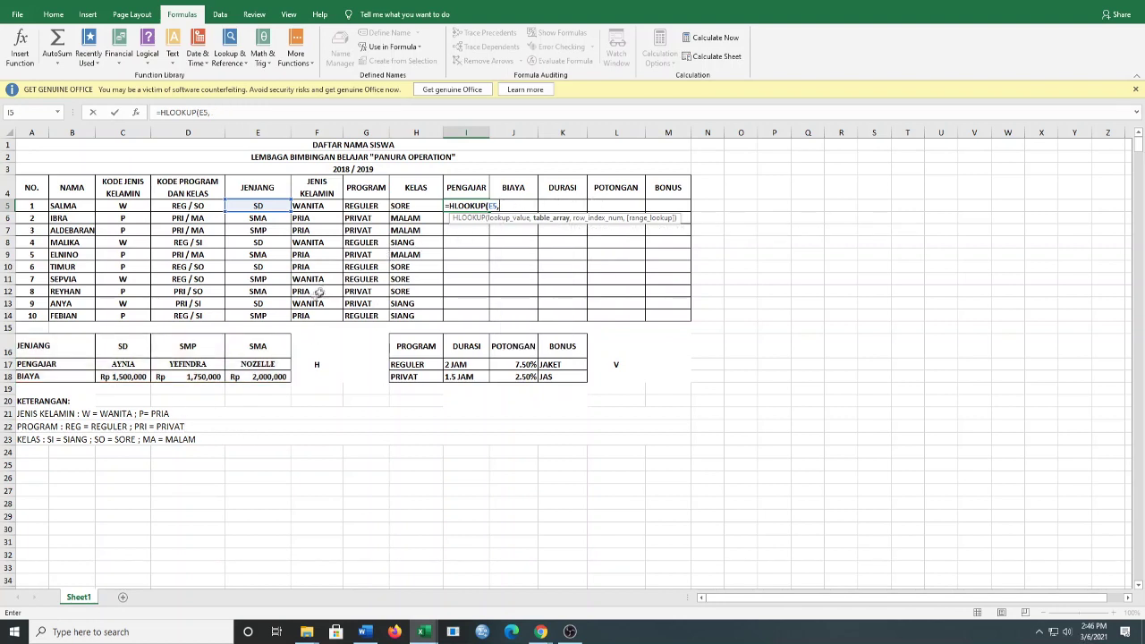
# Select the JENJANG table A16:E18 (TABEL1) as the lookup table, set the row index to 2 and enter the formula
pyautogui.moveTo(72, 351); pyautogui.dragTo(94, 368)
pyautogui.moveTo(234, 368); pyautogui.dragTo(282, 374)
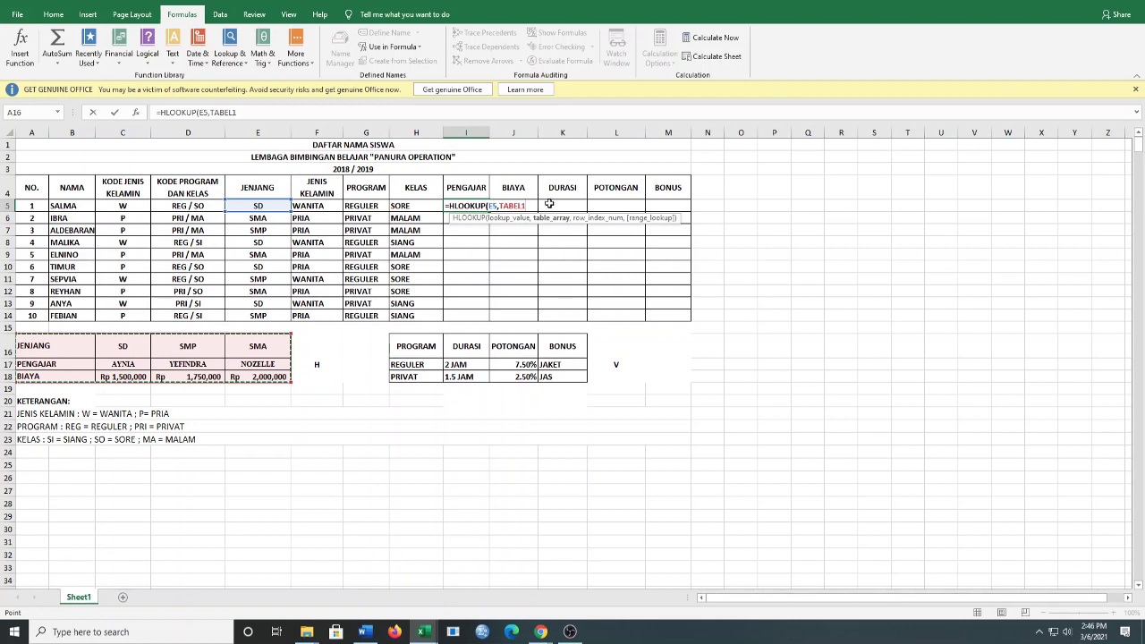
pyautogui.write(',')
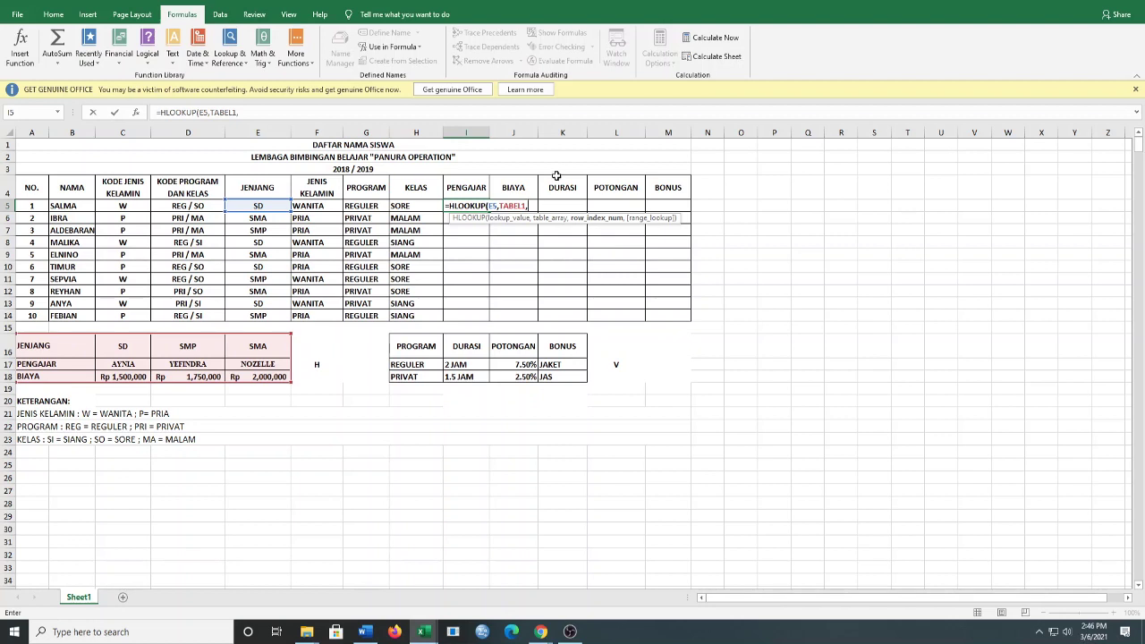
pyautogui.write('2')
pyautogui.click(315, 344)
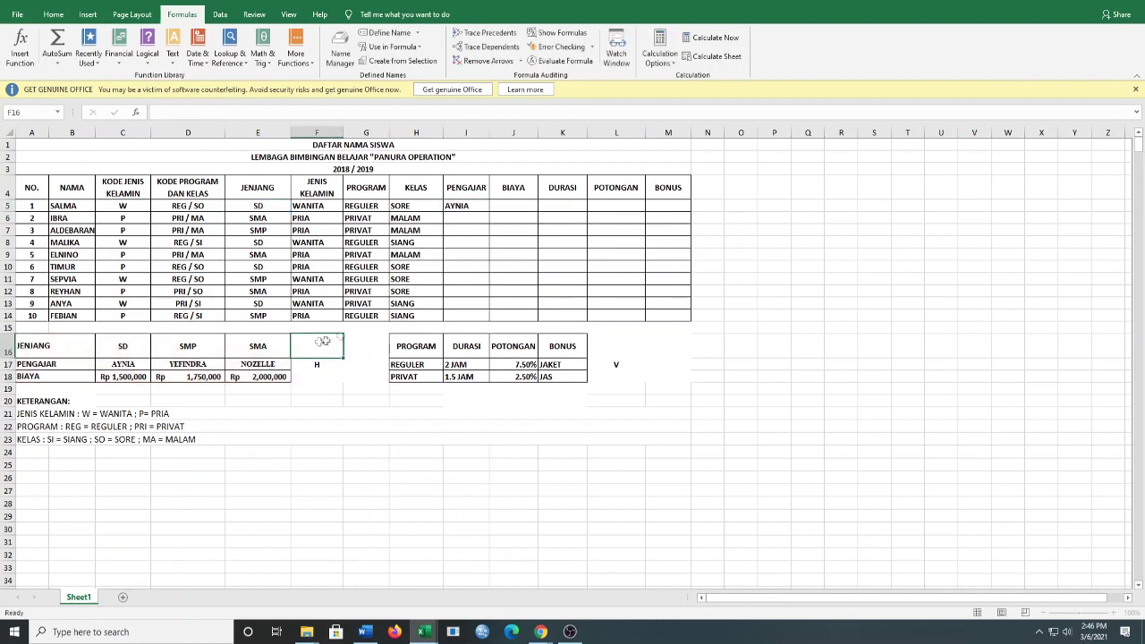
# Add the range lookup argument 0 to the formula in I5, making it =HLOOKUP(E5,TABEL1,2,0)
pyautogui.click(477, 209)
pyautogui.click(257, 112)
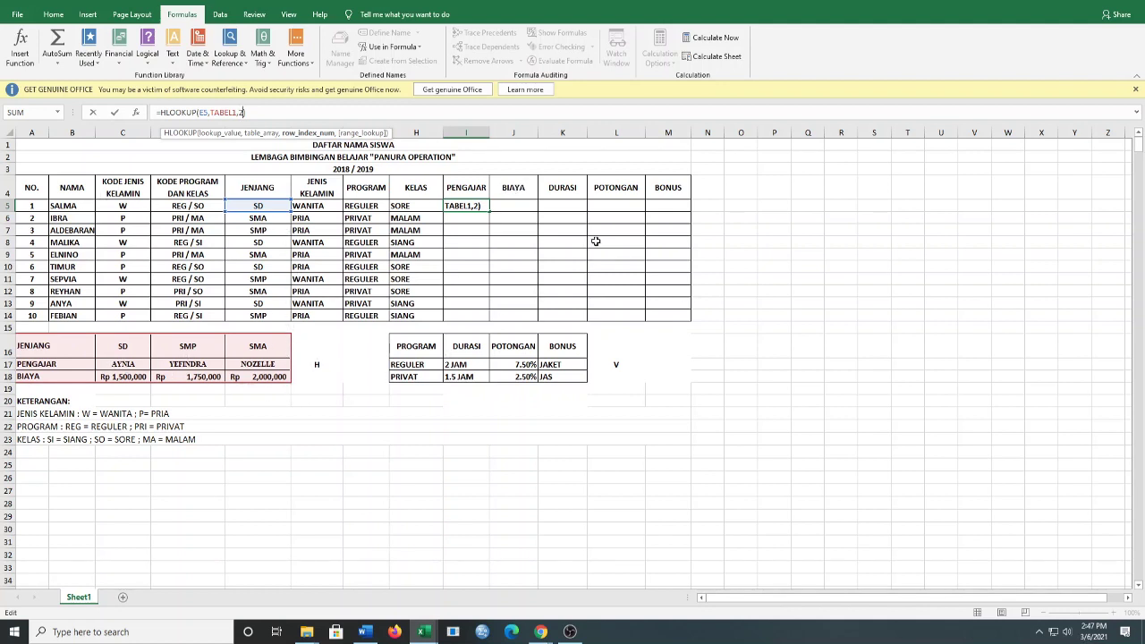
pyautogui.write(',0')
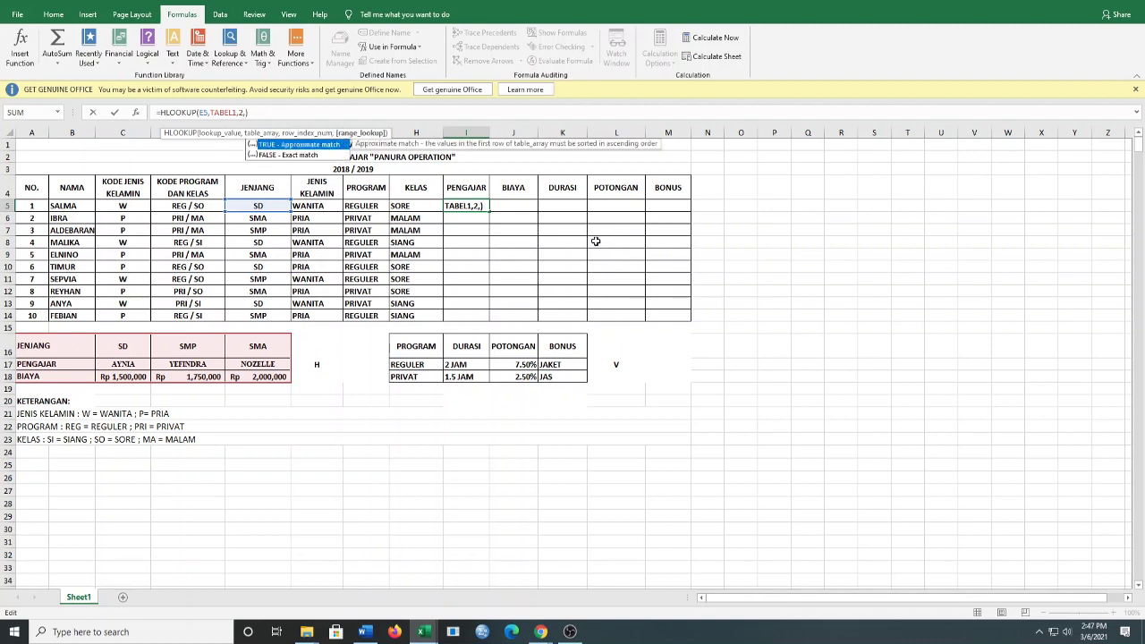
pyautogui.press('Return')
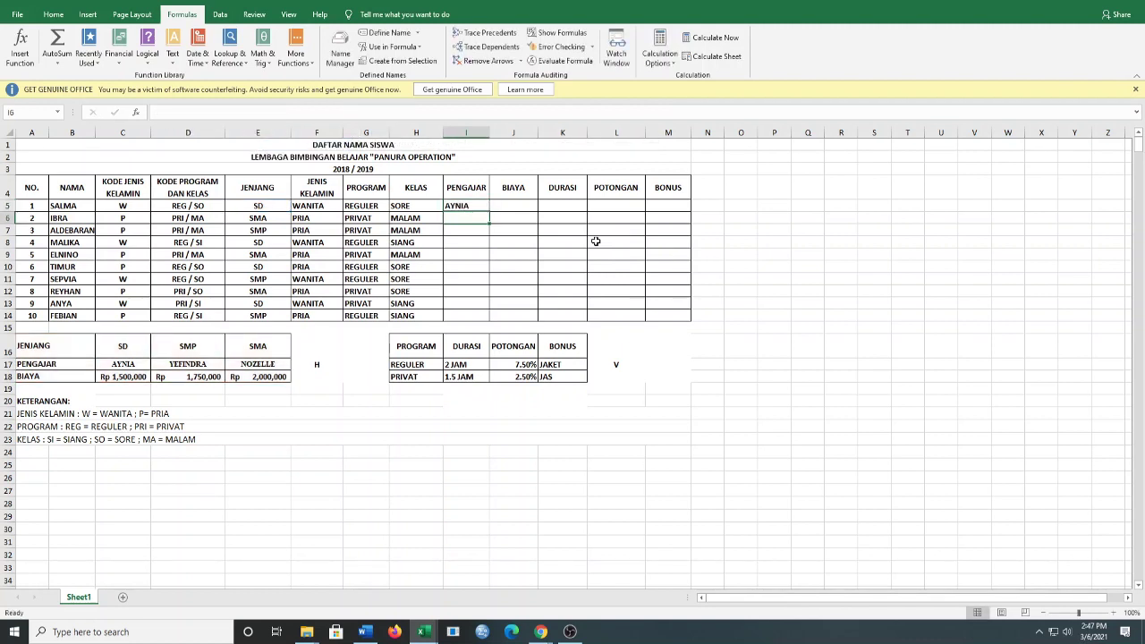
# Copy the PENGAJAR formula from I5 down to I14
pyautogui.click(470, 207)
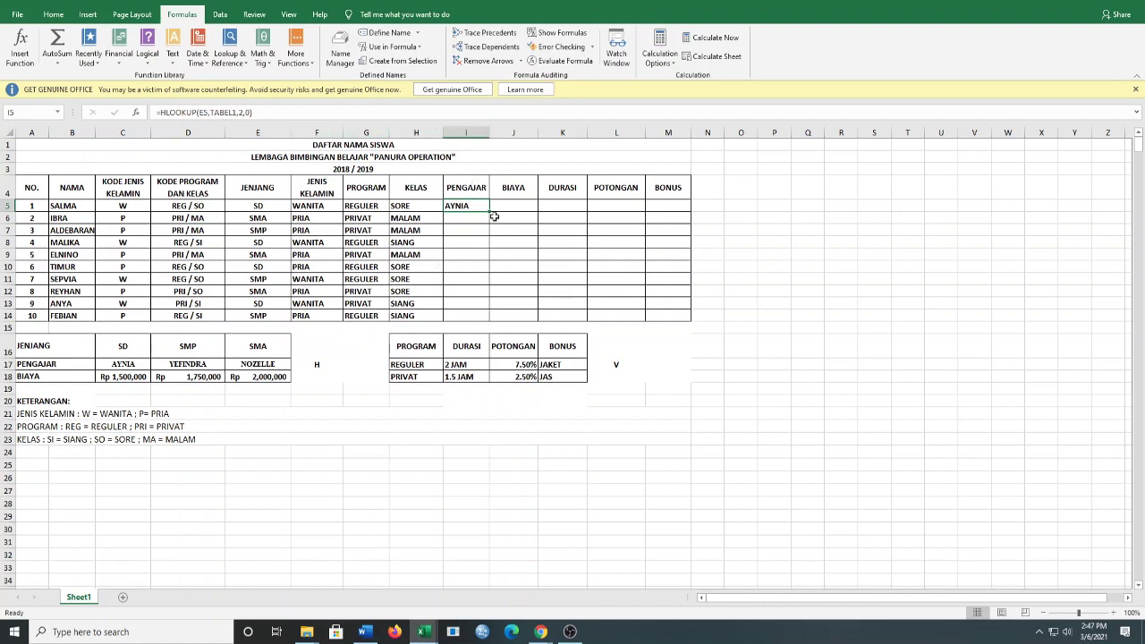
pyautogui.moveTo(489, 212); pyautogui.dragTo(482, 306)
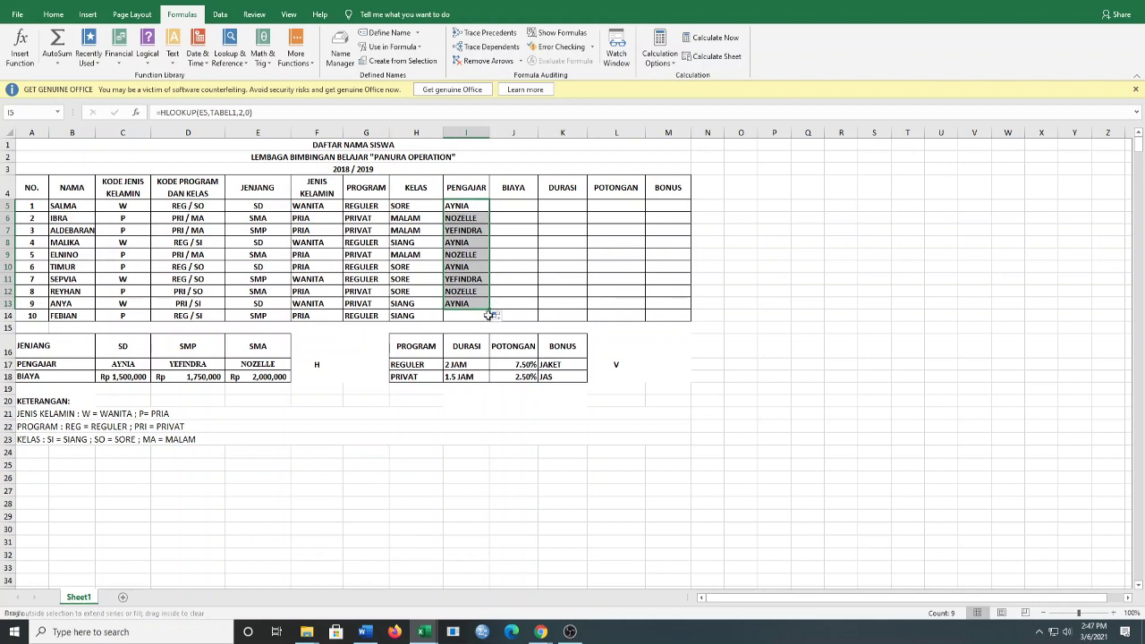
pyautogui.moveTo(490, 308); pyautogui.dragTo(489, 321)
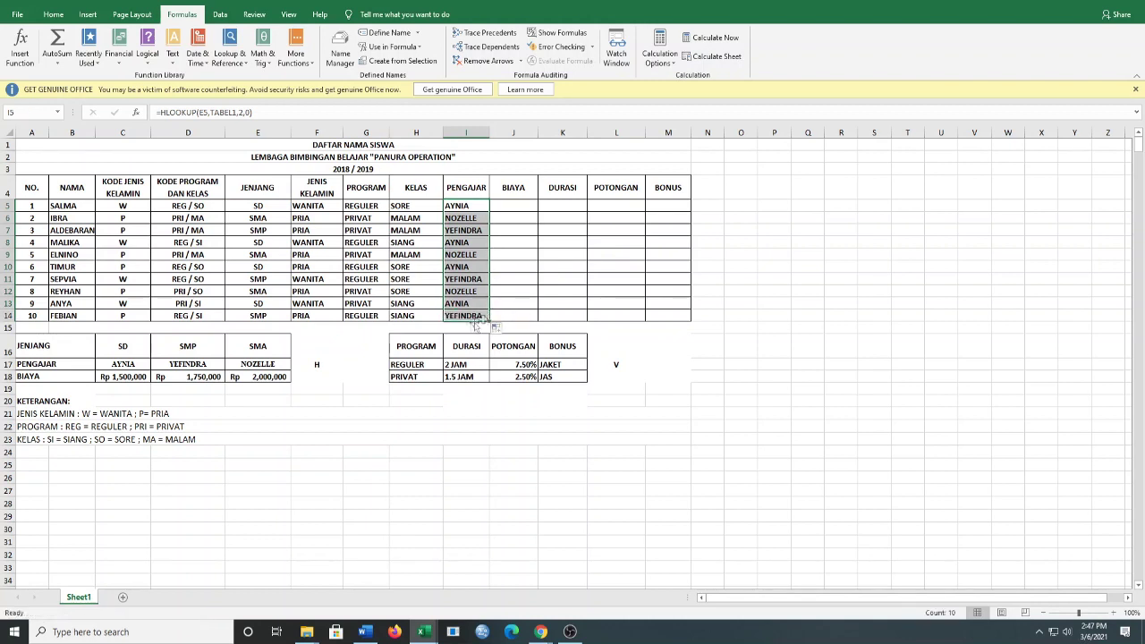
# Clear the H label in cell F17 beside the JENJANG table
pyautogui.click(329, 348)
pyautogui.click(327, 364)
pyautogui.click(320, 346)
pyautogui.click(319, 365)
pyautogui.write('H')
pyautogui.press('Delete')
# Number the rows of the JENJANG table 1, 2 and 3 in cells F16 to F18
pyautogui.click(322, 349)
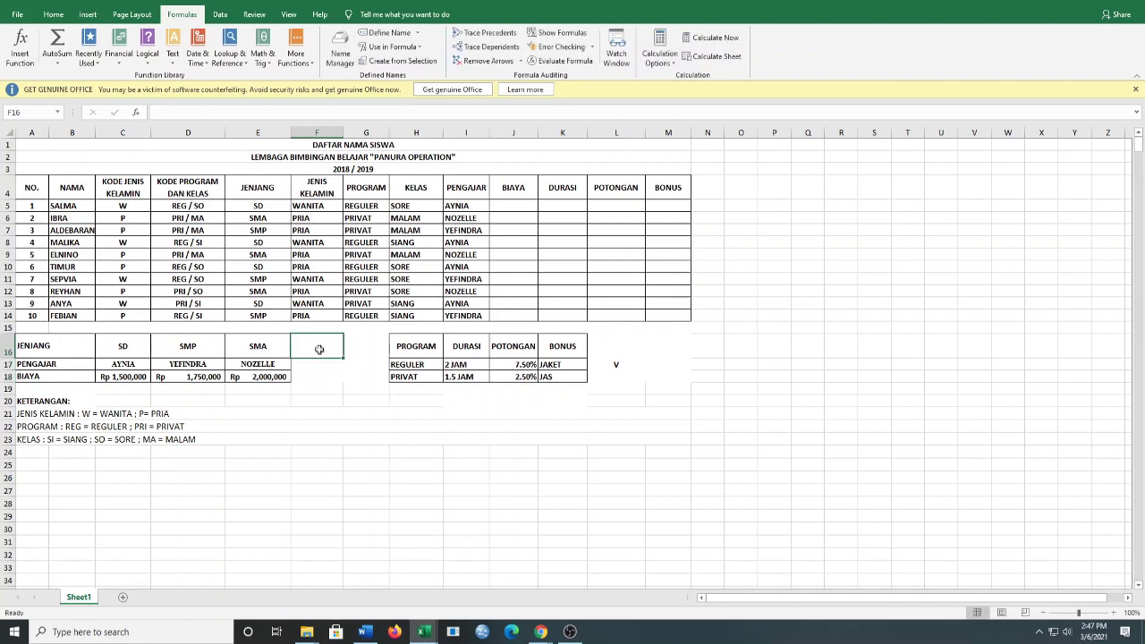
pyautogui.write('1')
pyautogui.click(317, 370)
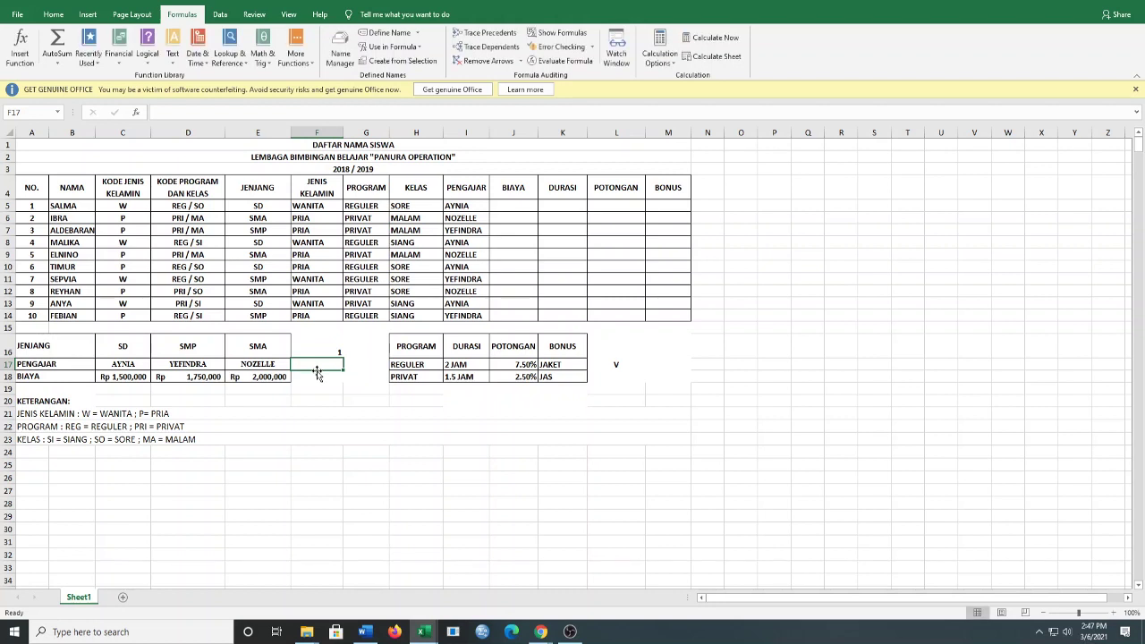
pyautogui.write('2')
pyautogui.click(315, 376)
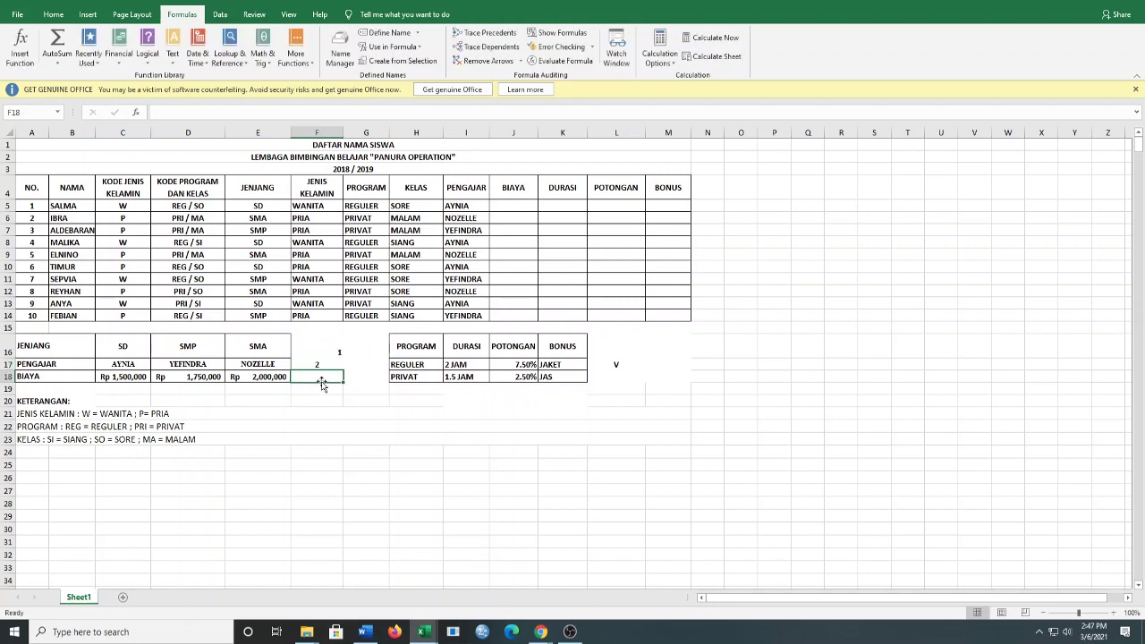
pyautogui.write('3')
pyautogui.press('Return')
# Right-align the number 2 in cell F17
pyautogui.click(324, 370)
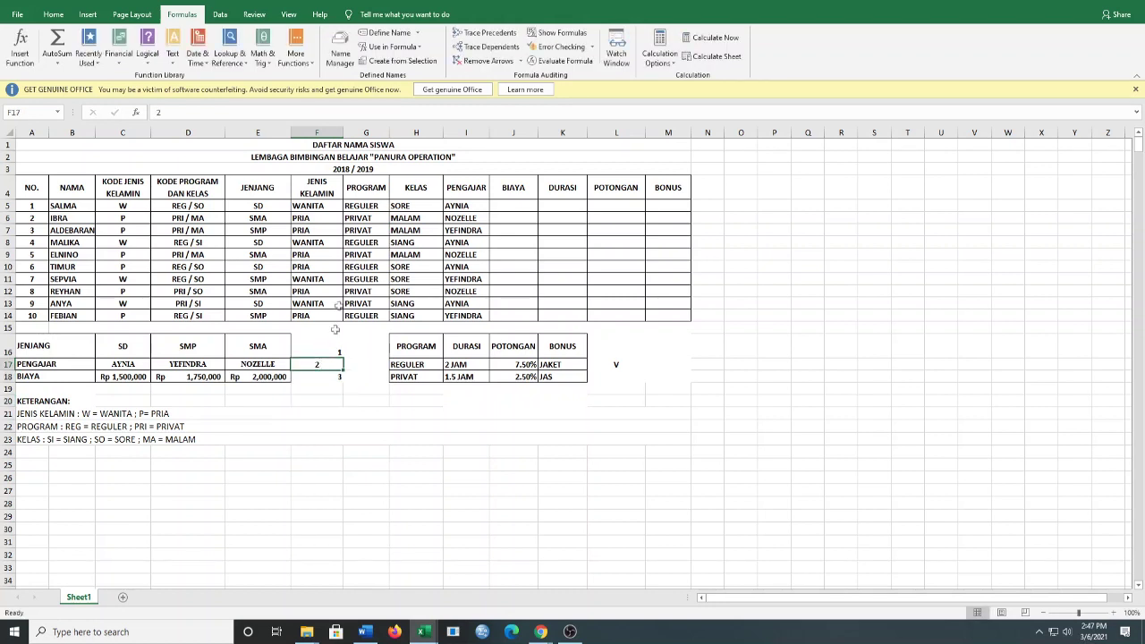
pyautogui.click(53, 16)
pyautogui.click(237, 57)
pyautogui.click(263, 56)
# Enter the label H in cell F20 below the JENJANG table's row numbers
pyautogui.click(329, 400)
pyautogui.write('H')
pyautogui.click(421, 401)
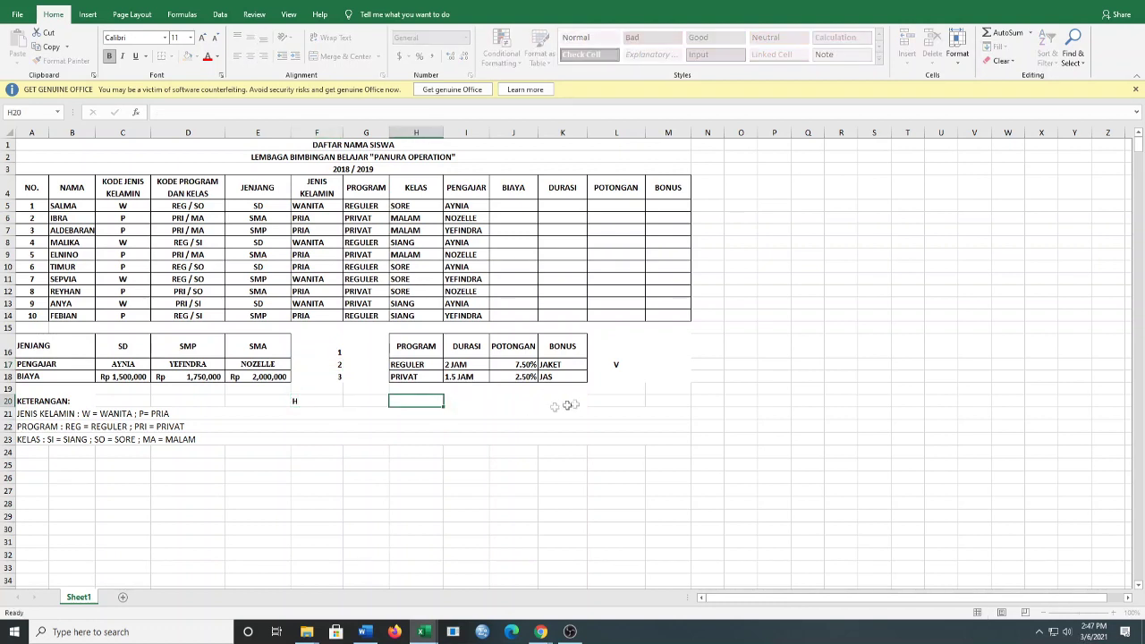
# Clear the V label from cell L17 beside the PROGRAM table
pyautogui.click(623, 366)
pyautogui.write('V')
pyautogui.press('BackSpace')
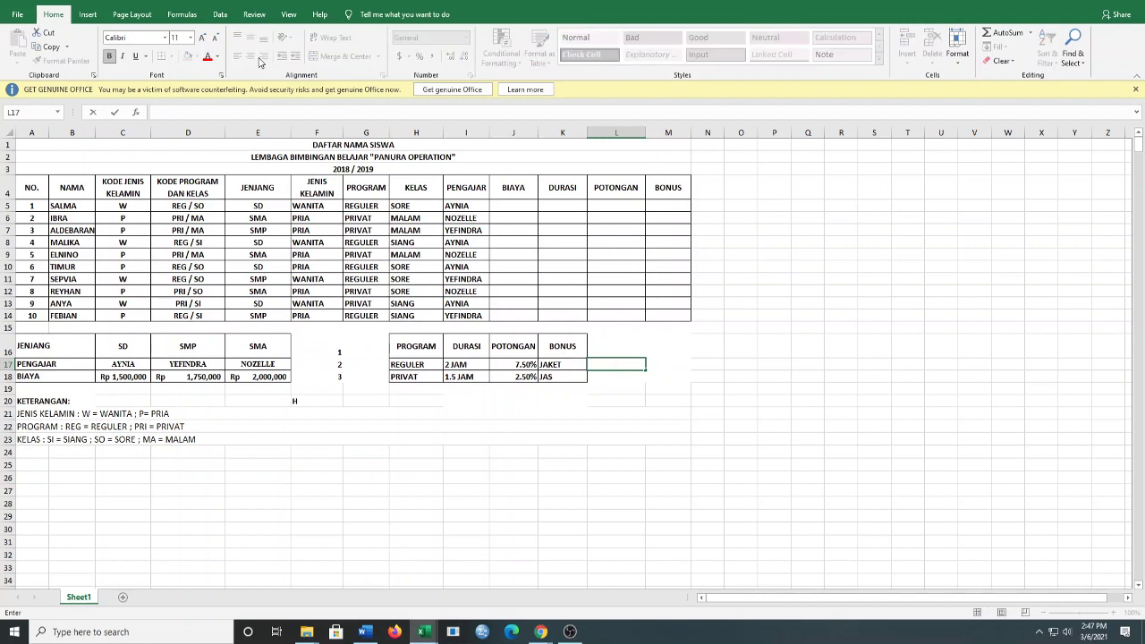
pyautogui.press('Escape')
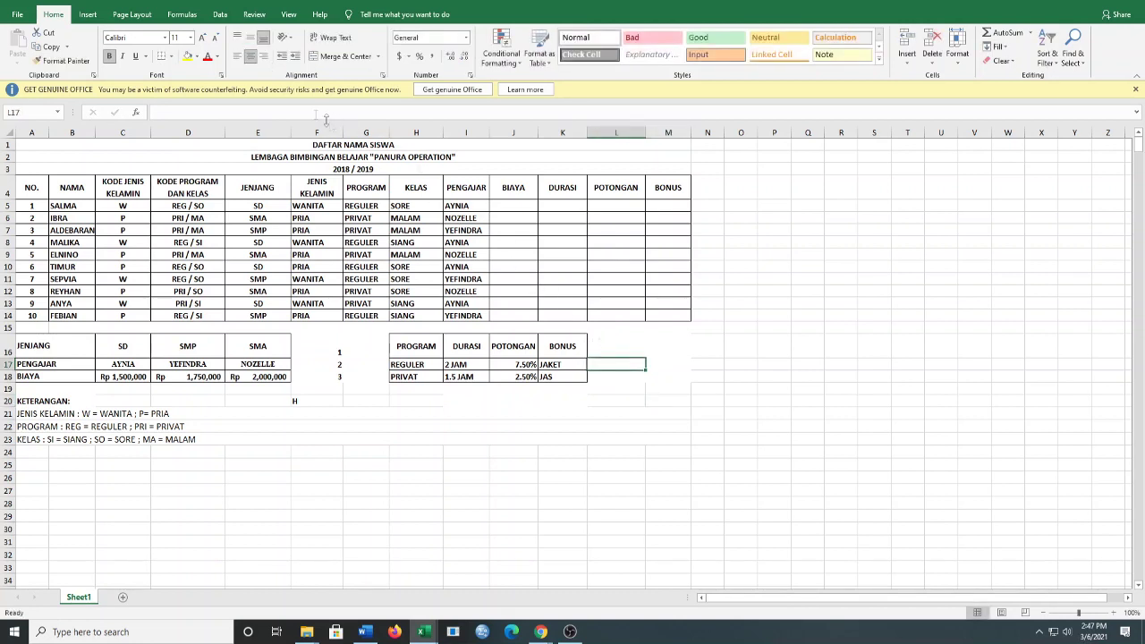
pyautogui.click(613, 344)
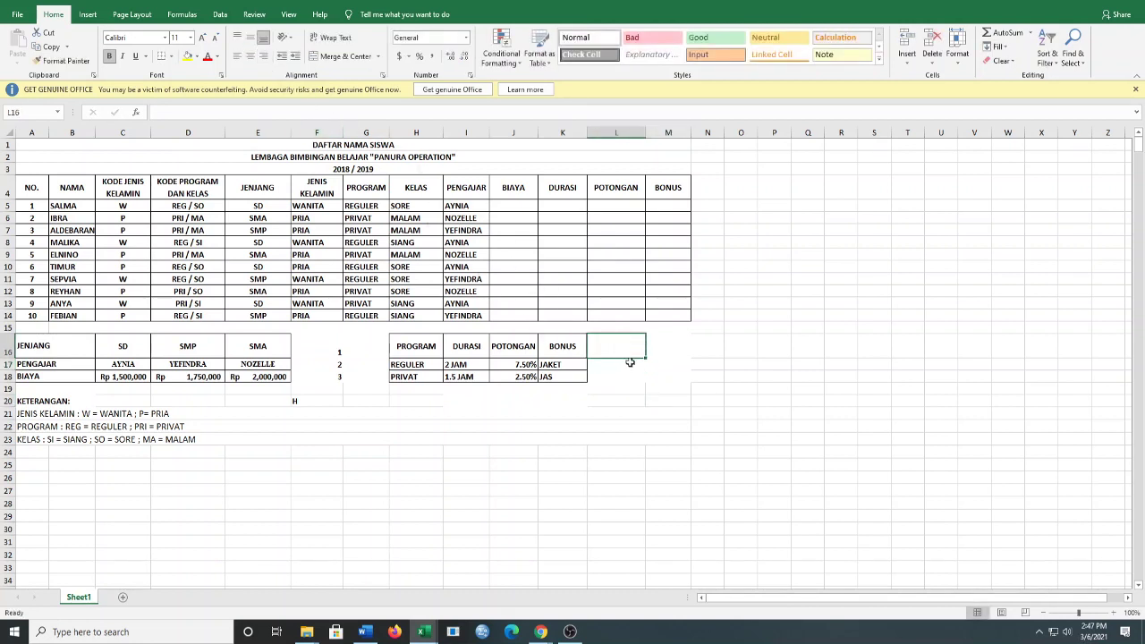
# Number the PROGRAM table's columns 1 to 4 in cells H20 to K20
pyautogui.click(416, 393)
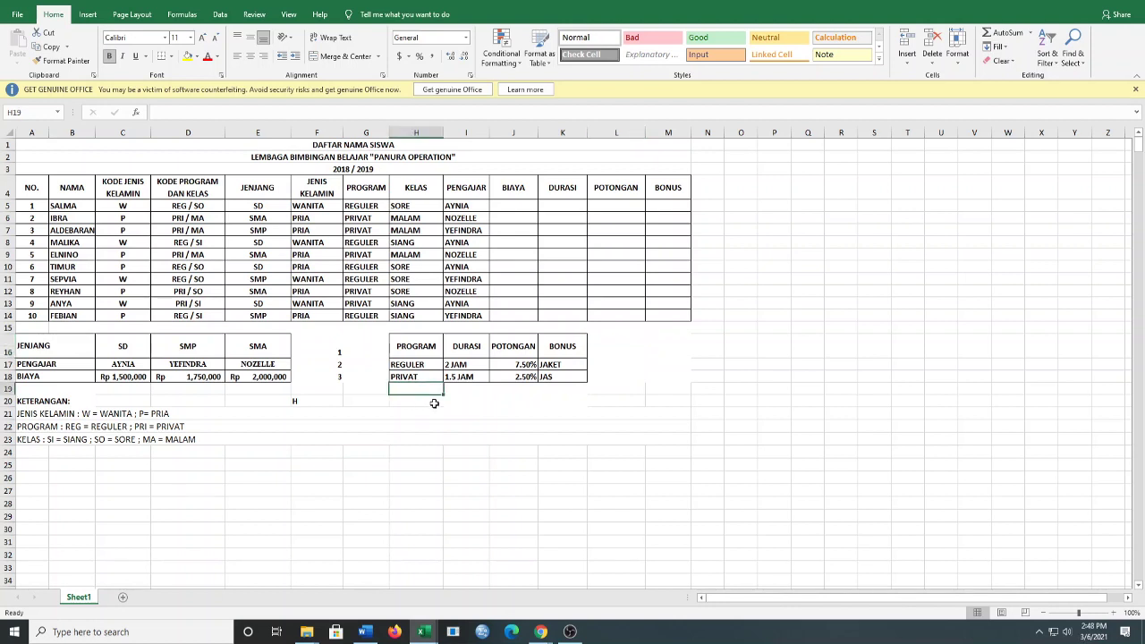
pyautogui.click(424, 402)
pyautogui.write('1')
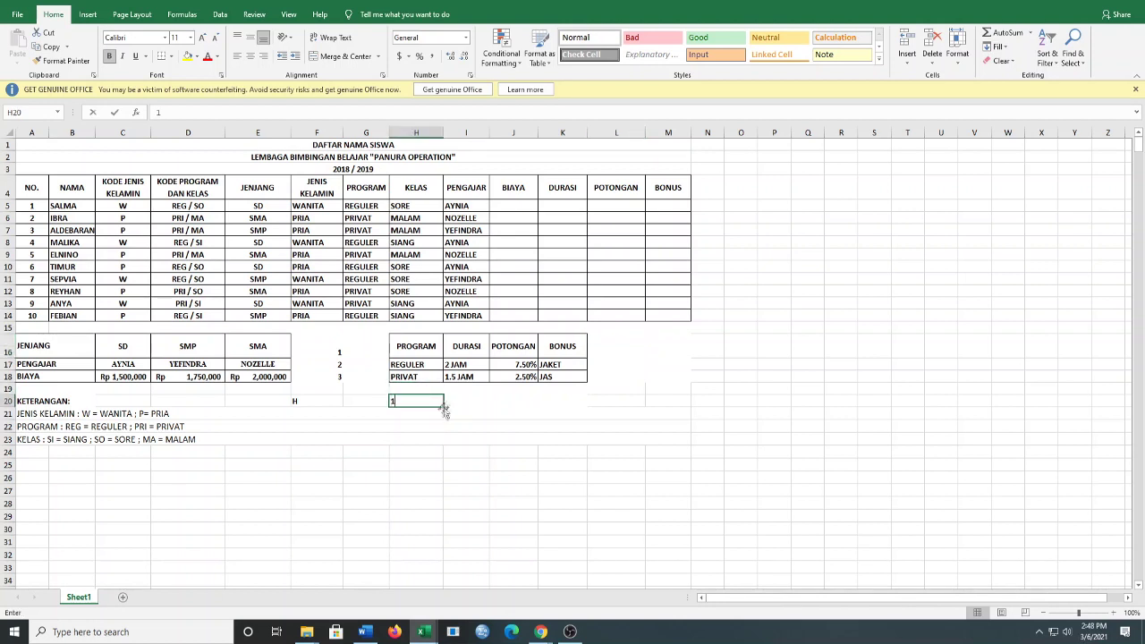
pyautogui.click(463, 399)
pyautogui.write('2')
pyautogui.click(532, 402)
pyautogui.write('3')
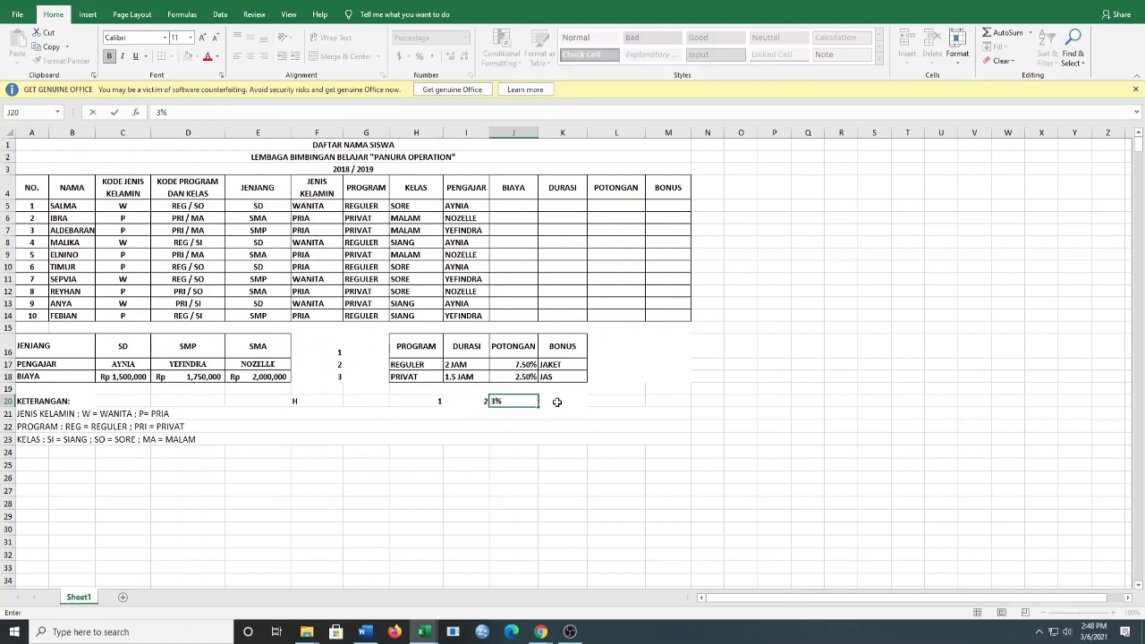
pyautogui.click(557, 401)
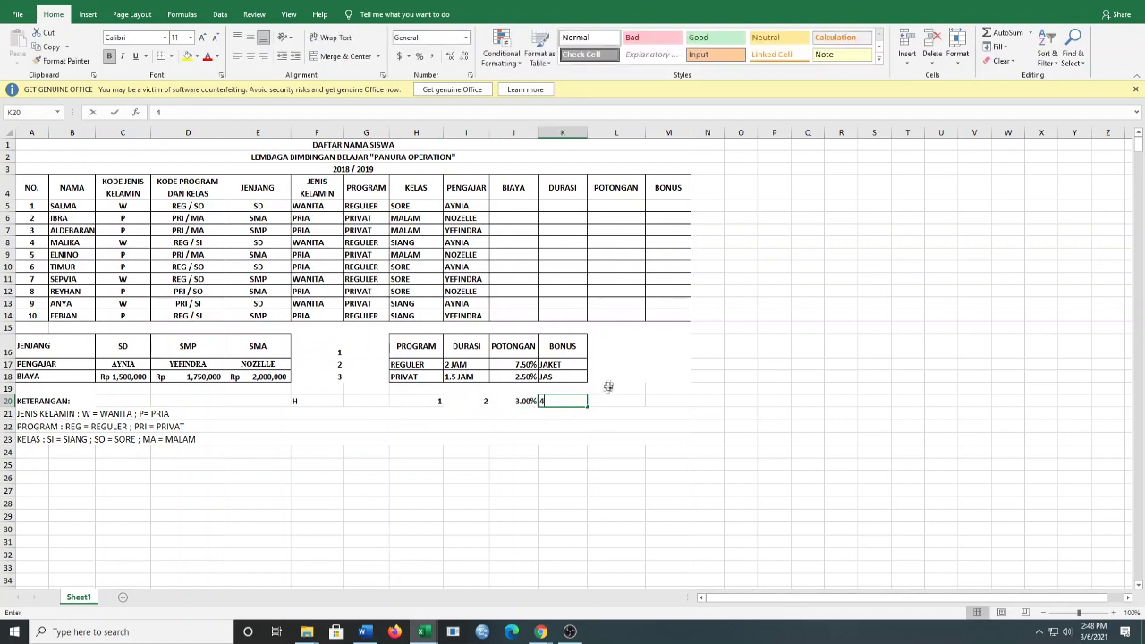
pyautogui.write('4')
# Clear the POTONGAN column's number in cell J20
pyautogui.click(531, 403)
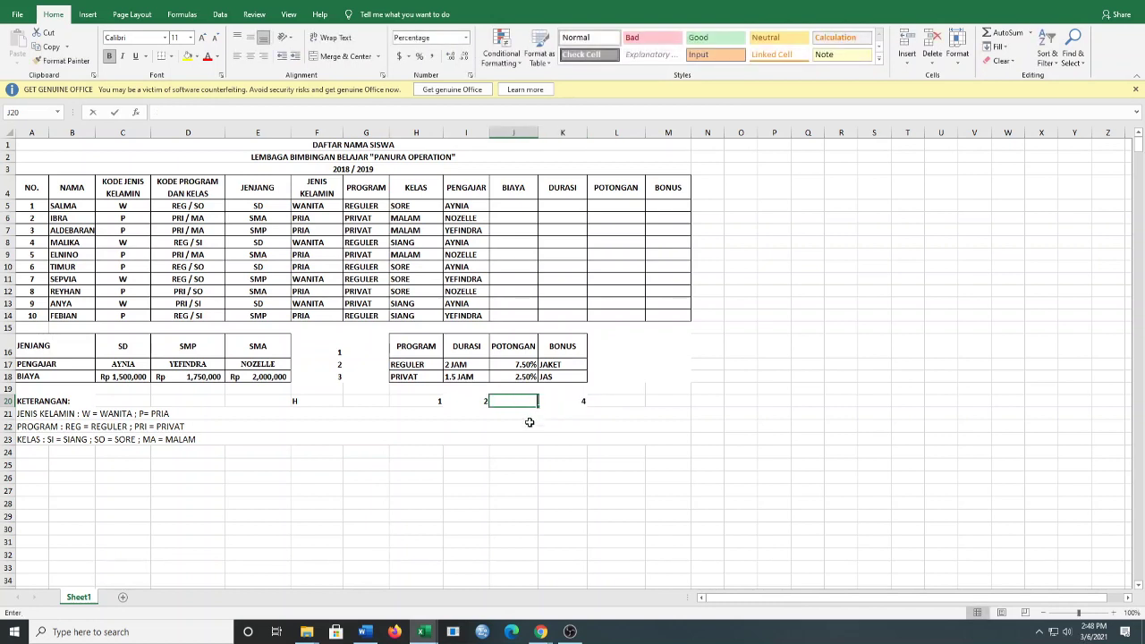
pyautogui.click(531, 425)
pyautogui.click(528, 414)
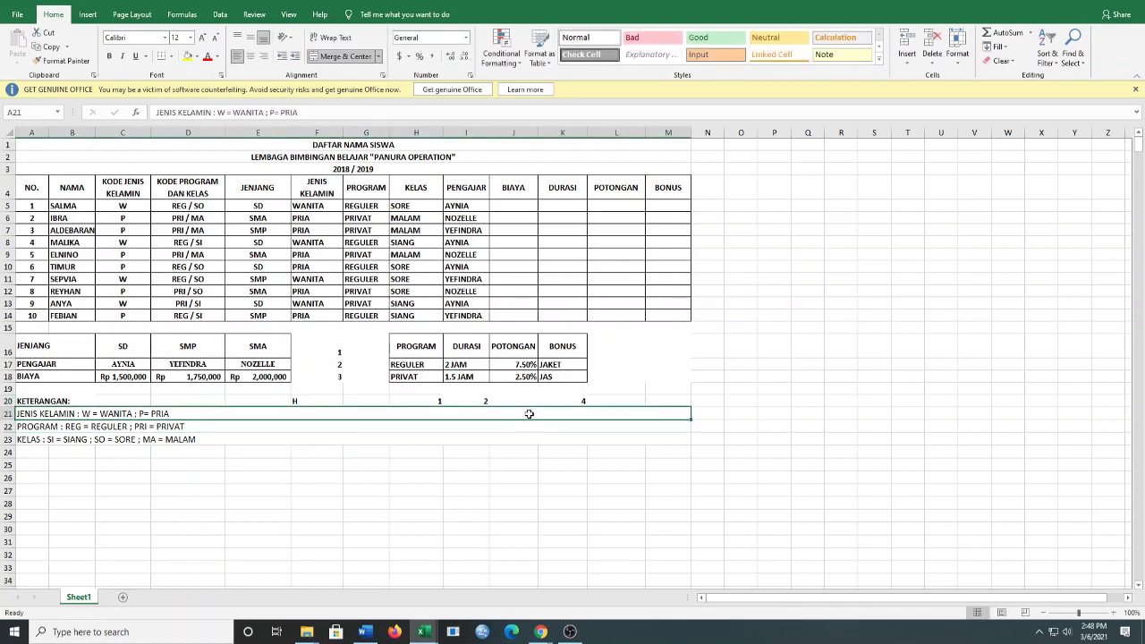
pyautogui.write('3')
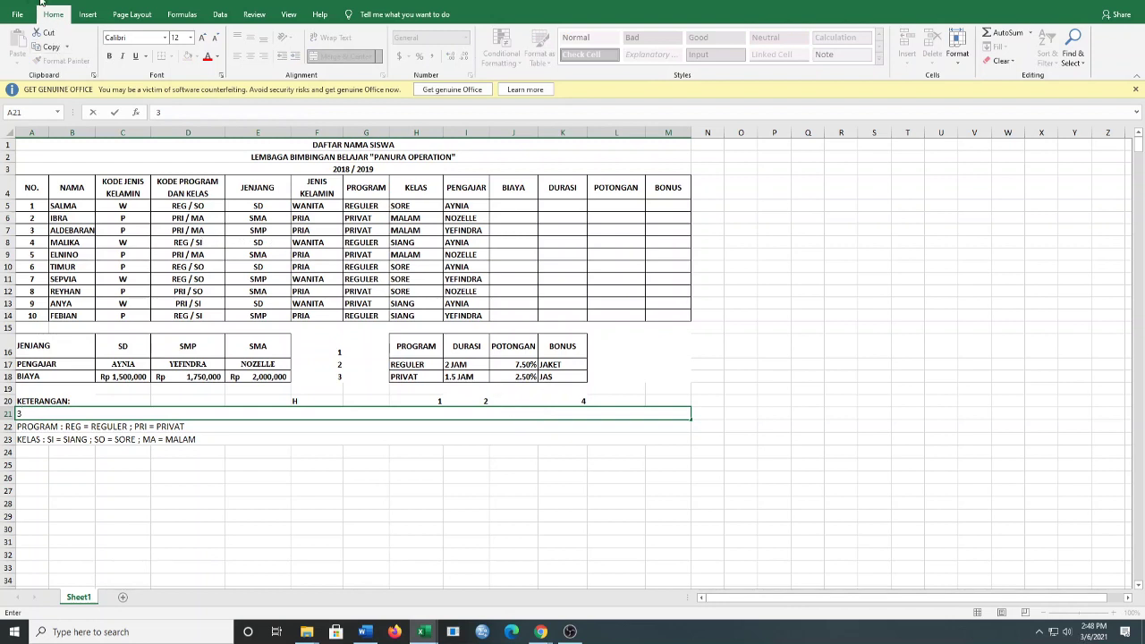
pyautogui.press('Escape')
pyautogui.press('Down')
pyautogui.press('Down')
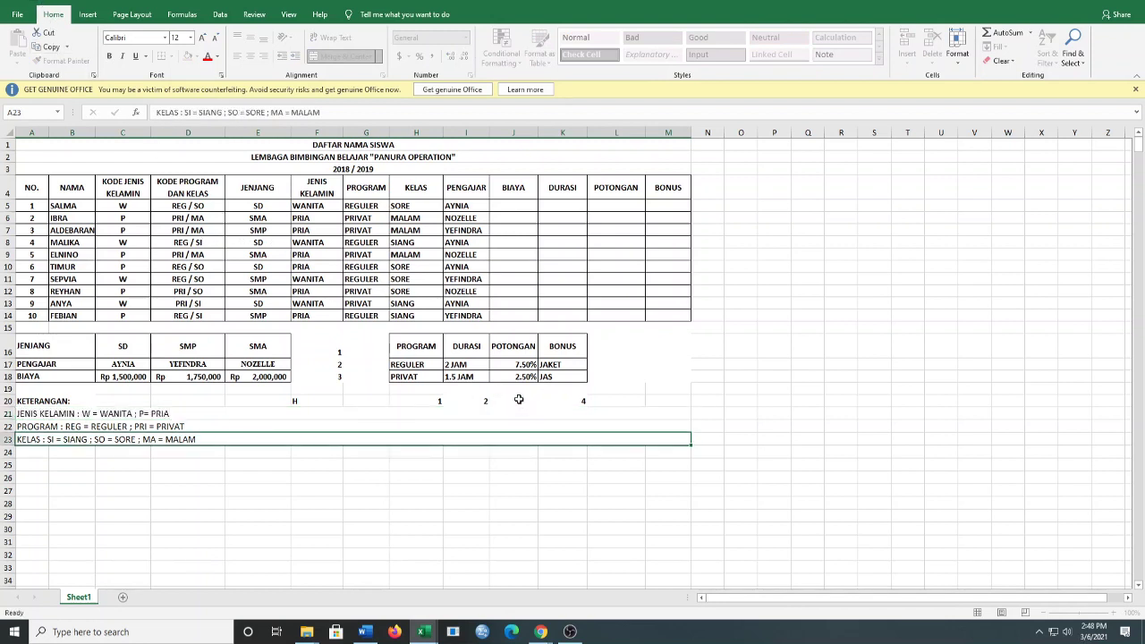
# Enter 3 in cell J20 as the POTONGAN column's number
pyautogui.click(519, 399)
pyautogui.write('3')
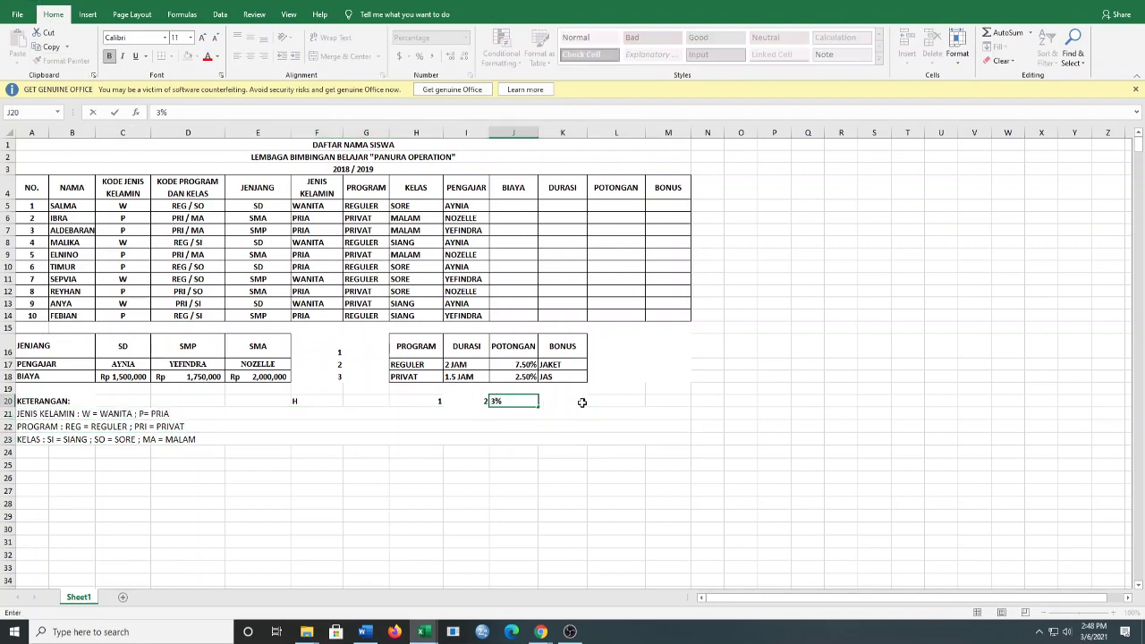
pyautogui.click(580, 402)
pyautogui.click(532, 401)
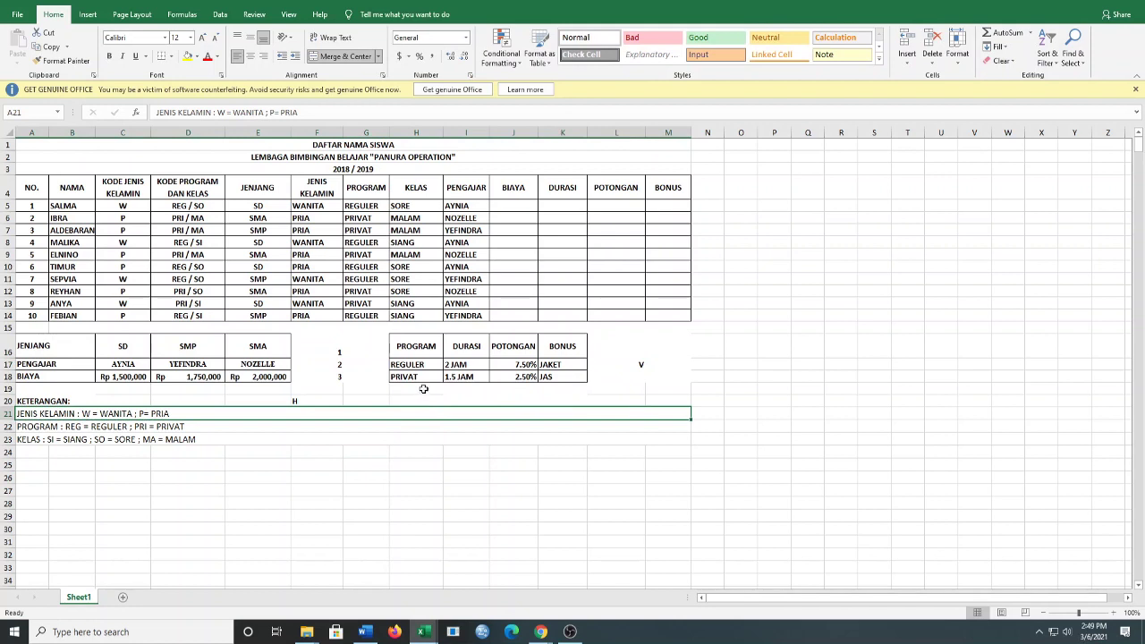
# Number the PROGRAM table's columns 1 to 4 in cells H19 to K19, directly below the table
pyautogui.click(428, 387)
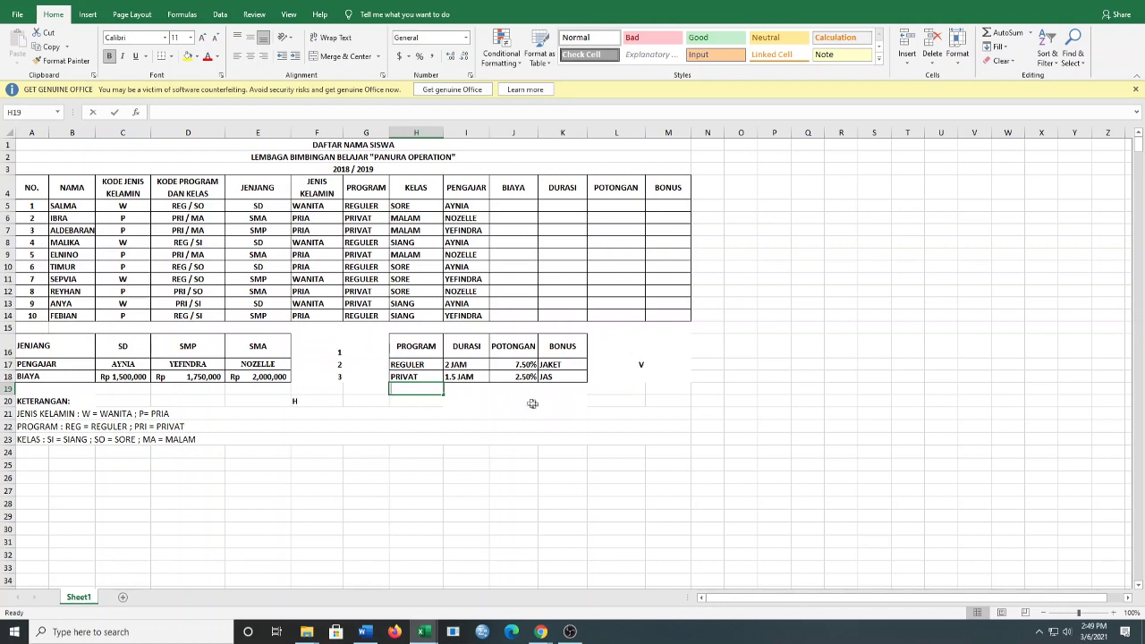
pyautogui.write('1')
pyautogui.press('Tab')
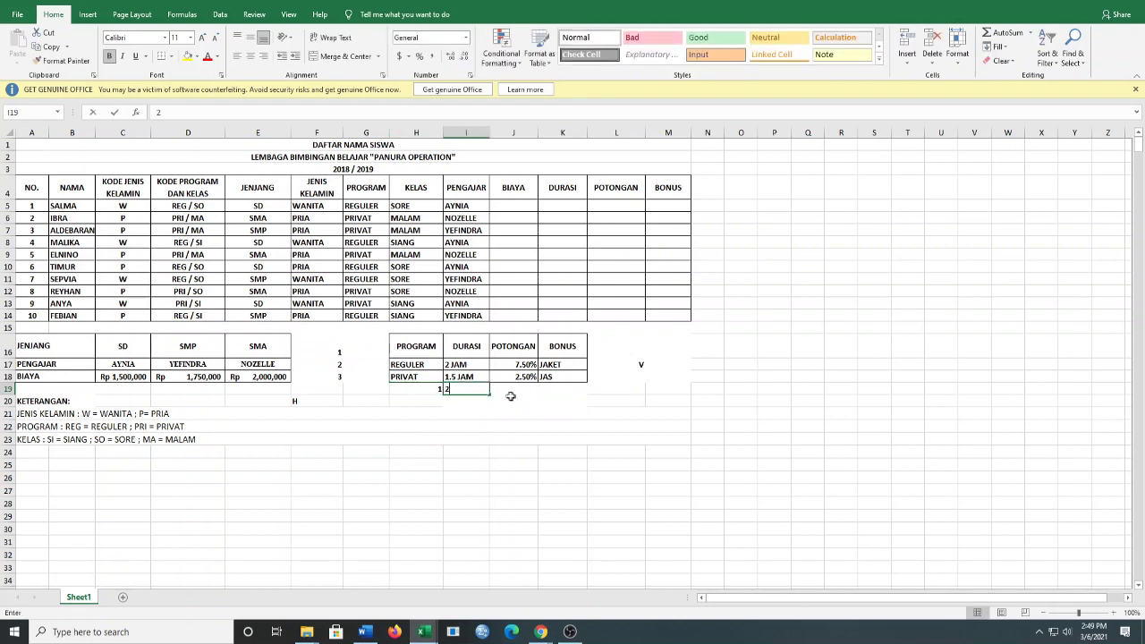
pyautogui.write('2')
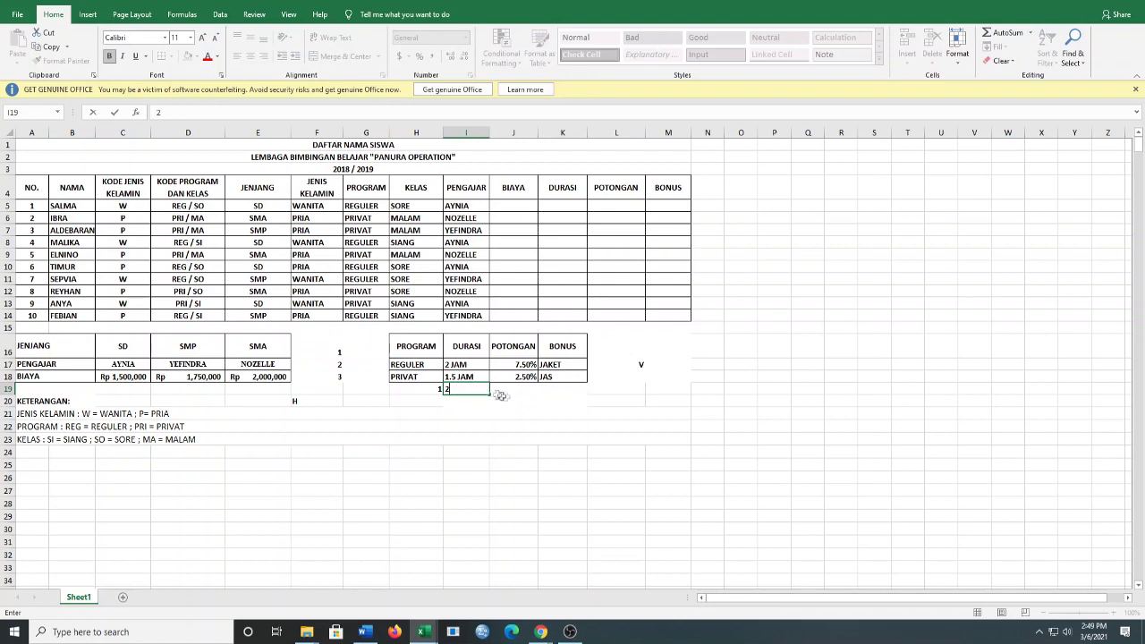
pyautogui.click(514, 391)
pyautogui.write('3%')
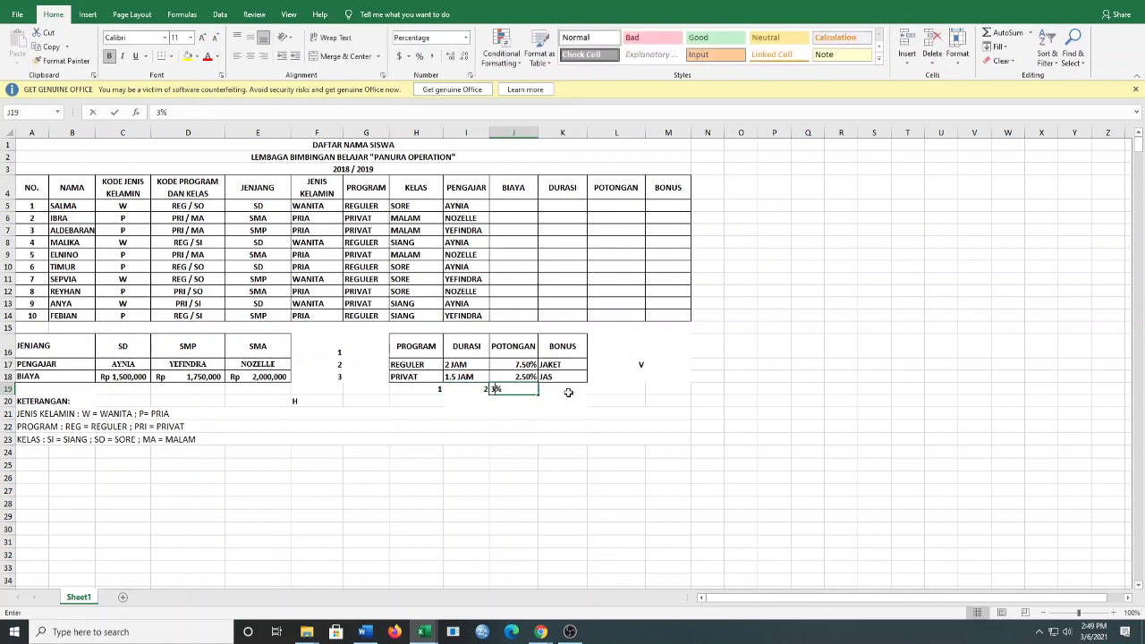
pyautogui.click(570, 392)
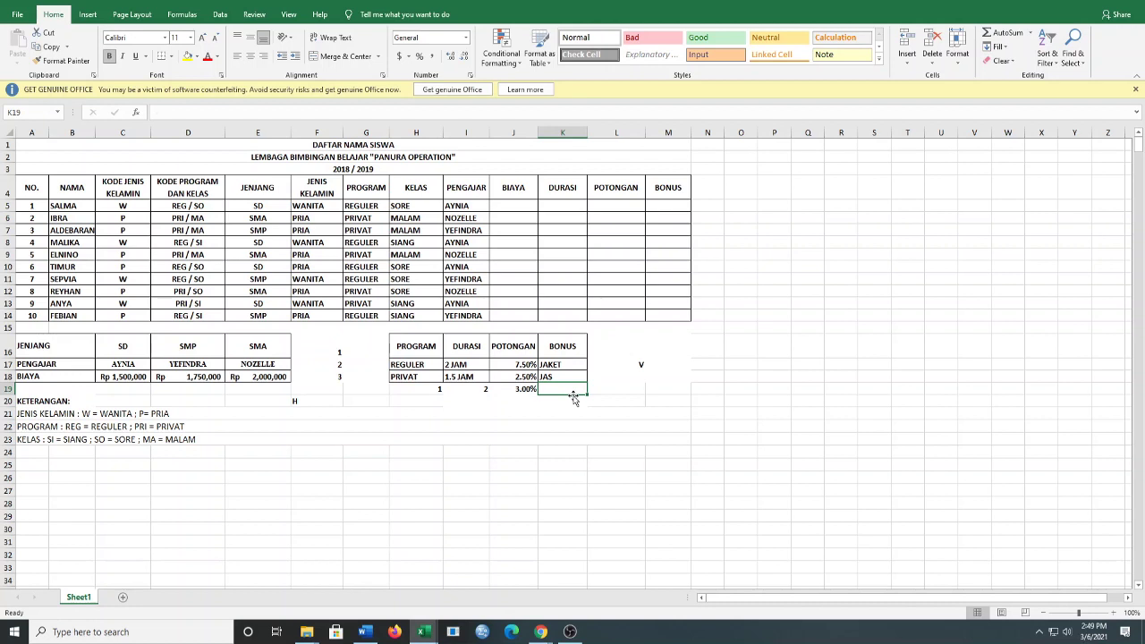
pyautogui.write('4')
# Format cell J19 as Number without decimals, enter 3 in it and enter 4 in K19
pyautogui.click(526, 391)
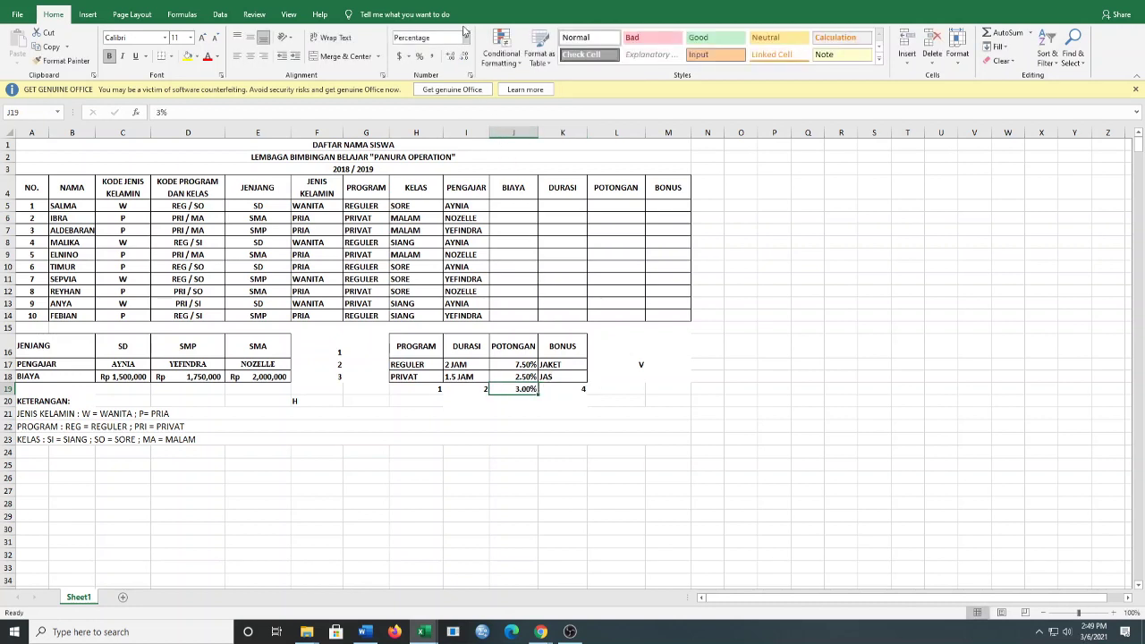
pyautogui.click(465, 38)
pyautogui.click(441, 68)
pyautogui.click(463, 55)
pyautogui.click(464, 56)
pyautogui.write('3')
pyautogui.click(582, 386)
pyautogui.write('4')
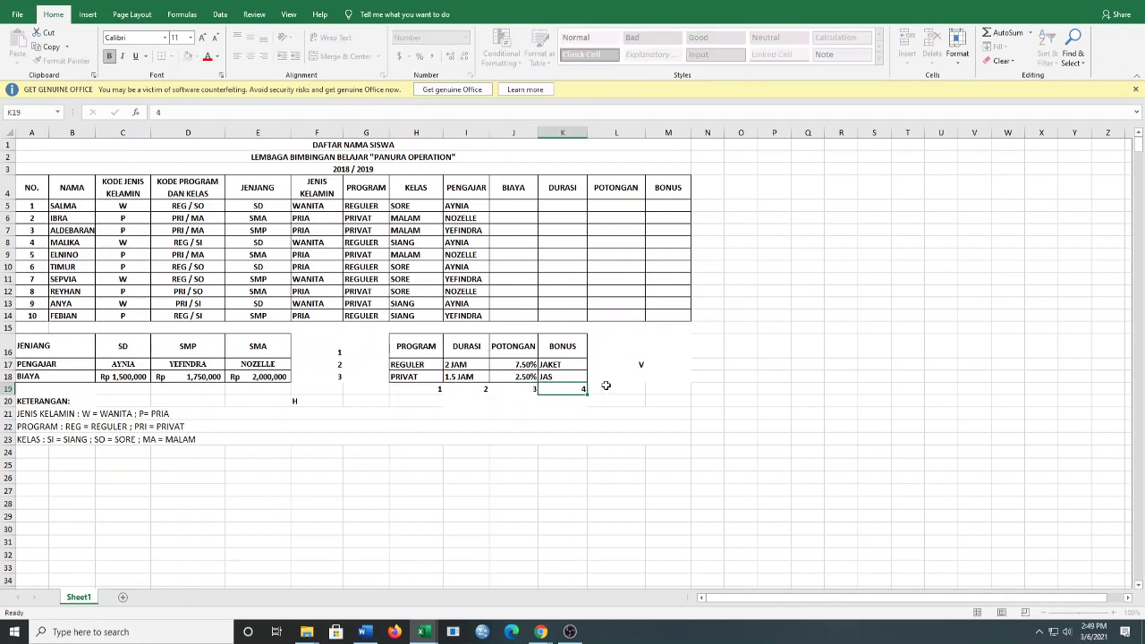
pyautogui.click(607, 386)
pyautogui.click(653, 361)
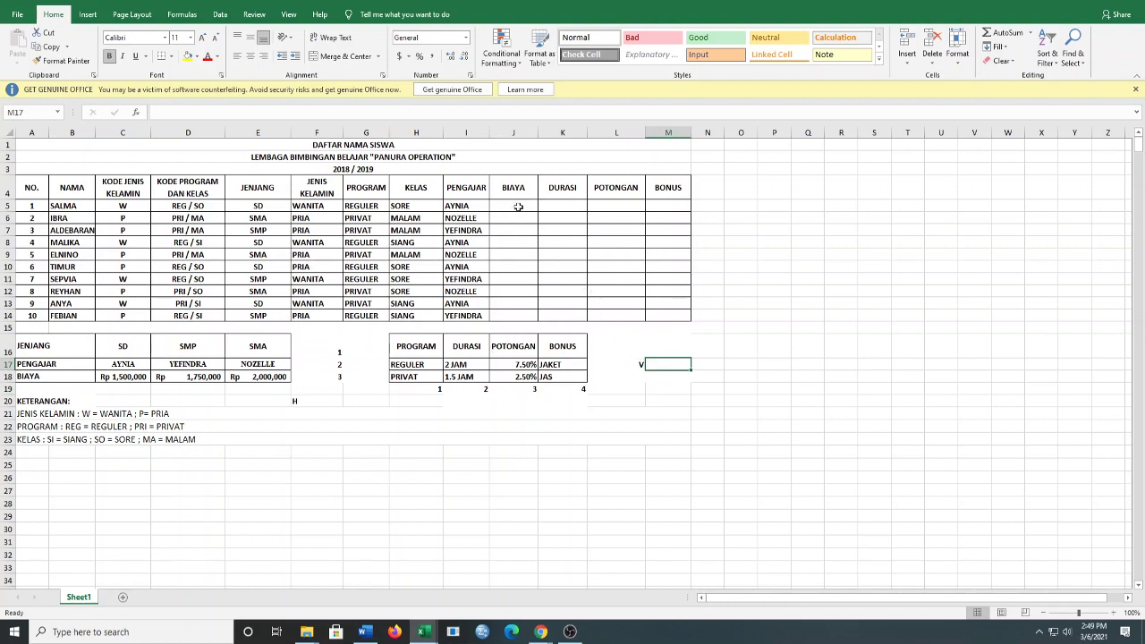
# Enter =HLOOKUP(E5,TABEL1,3,0) in cell J5 to look up the first student's BIAYA
pyautogui.click(74, 377)
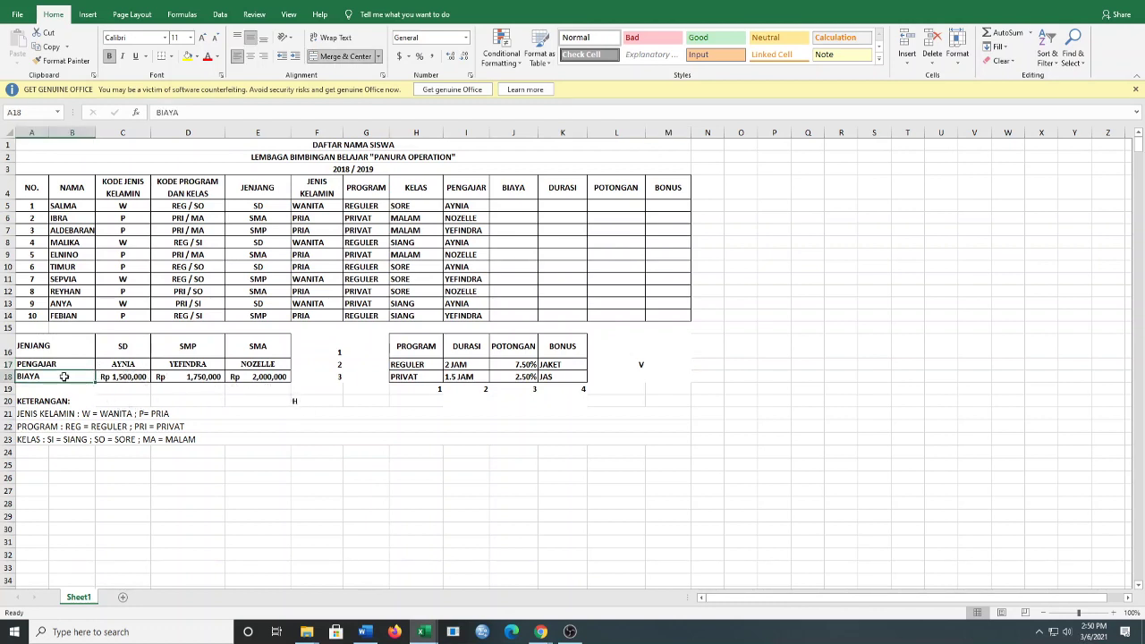
pyautogui.click(514, 207)
pyautogui.write('=HLOO')
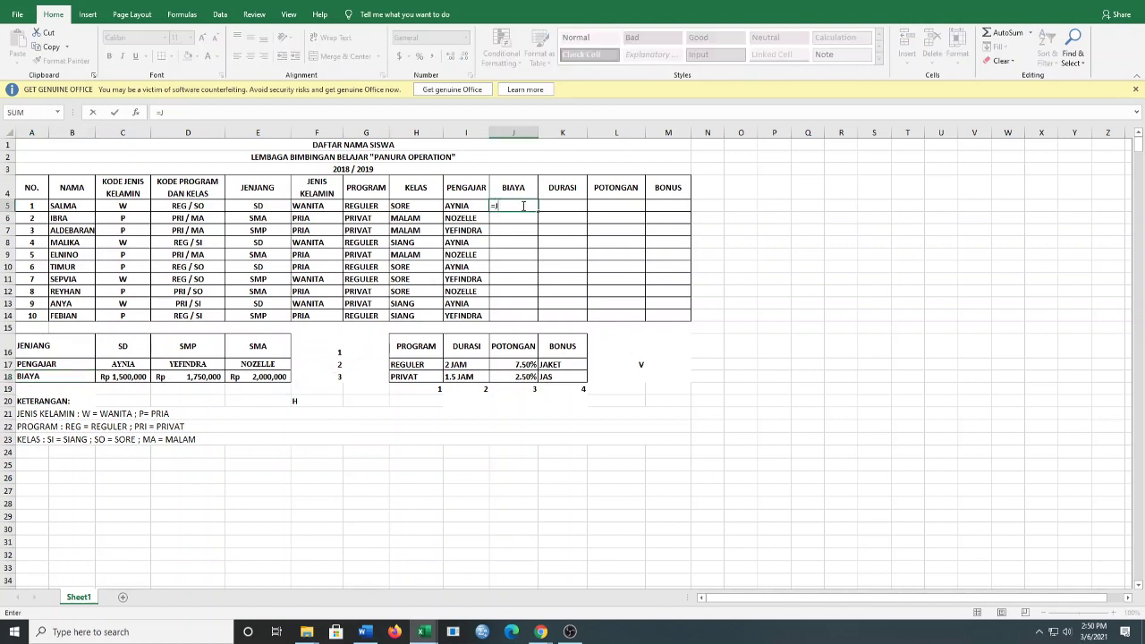
pyautogui.press('BackSpace')
pyautogui.press('BackSpace')
pyautogui.write('HLOOKUP')
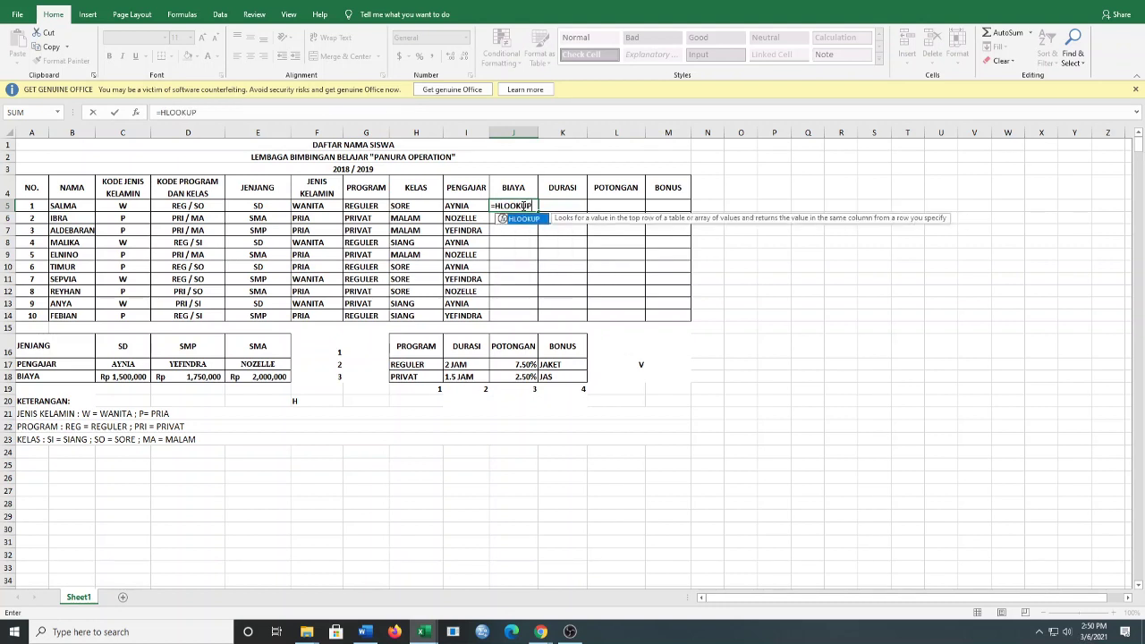
pyautogui.write('(')
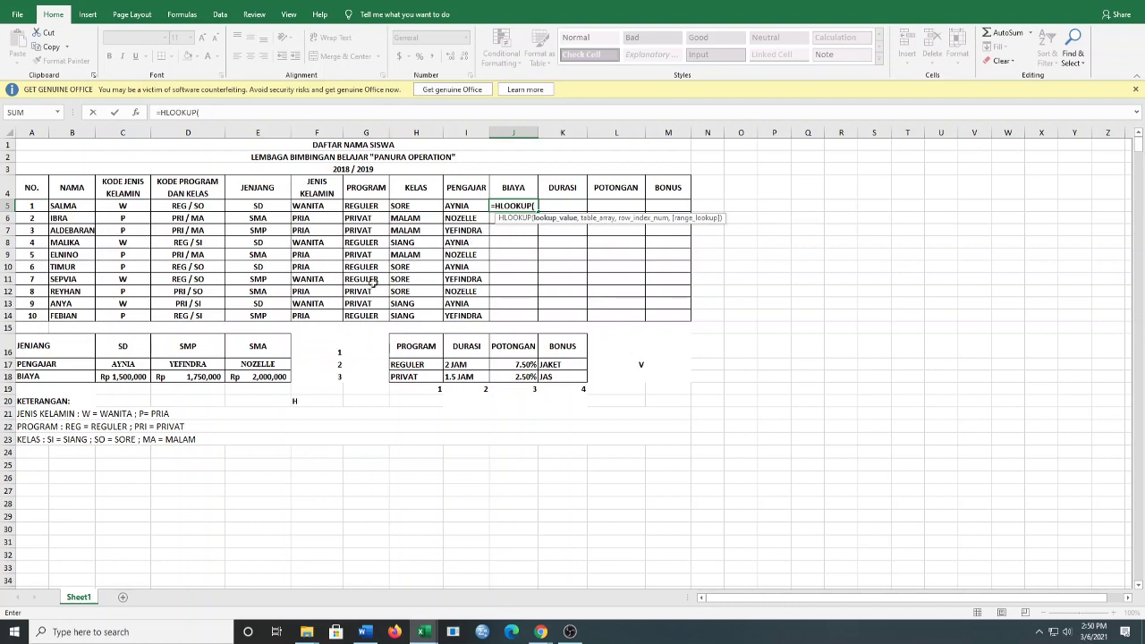
pyautogui.click(267, 207)
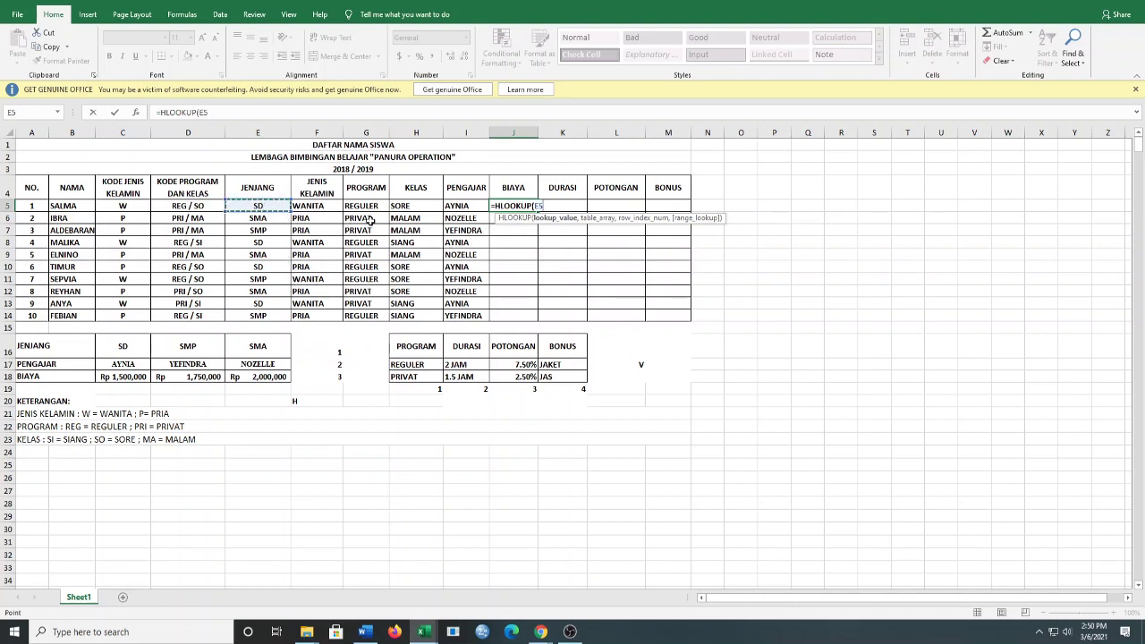
pyautogui.write(',TABEL')
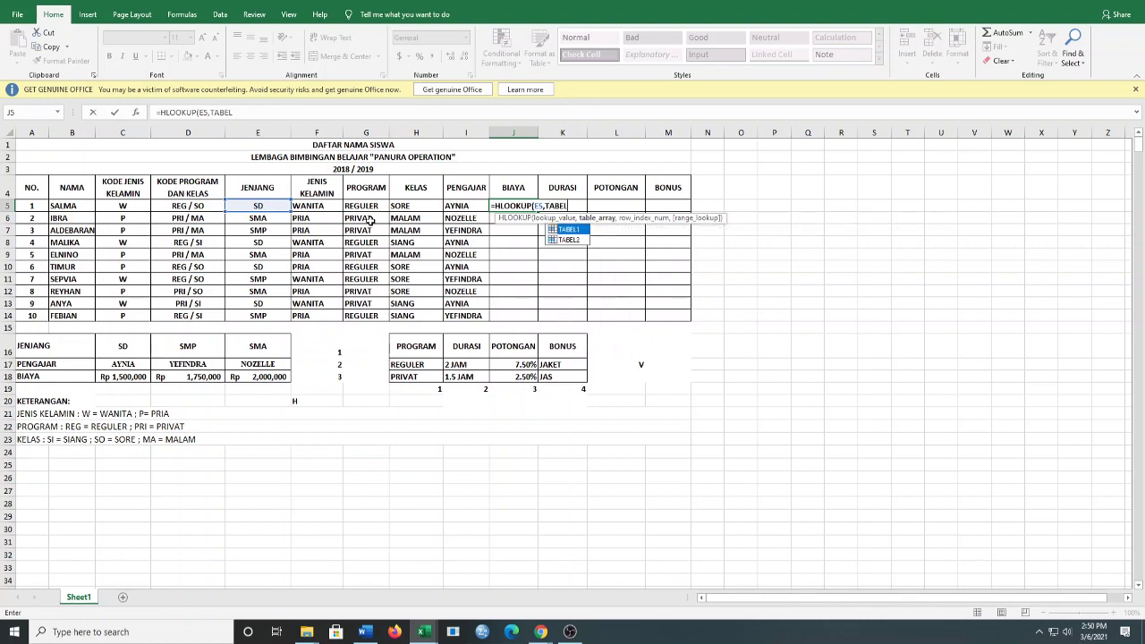
pyautogui.write('1,')
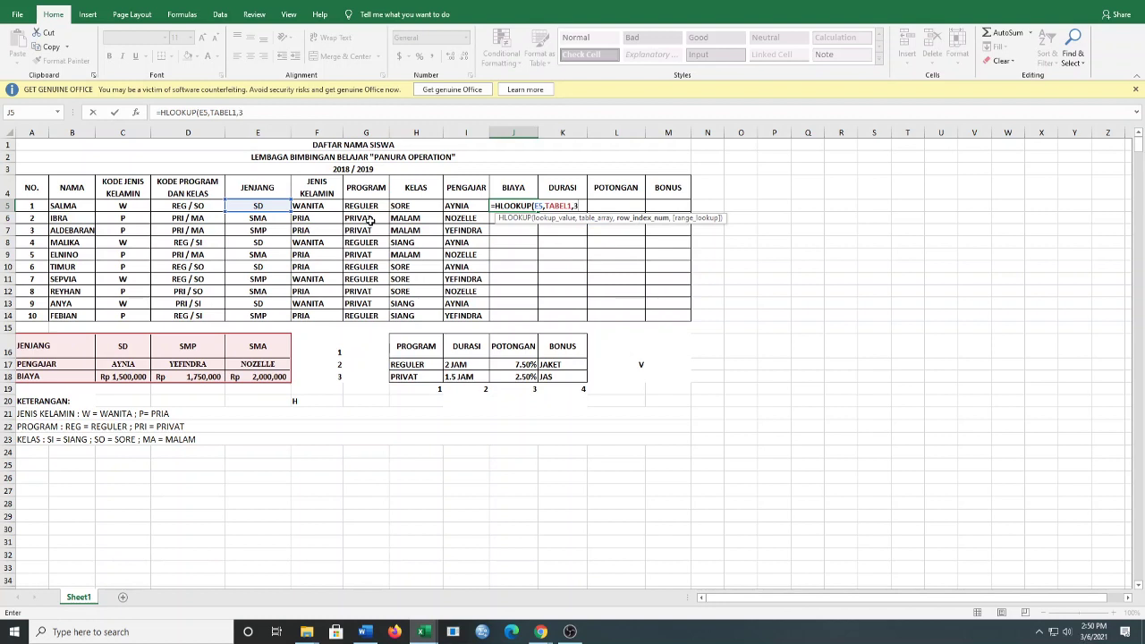
pyautogui.write('3,0')
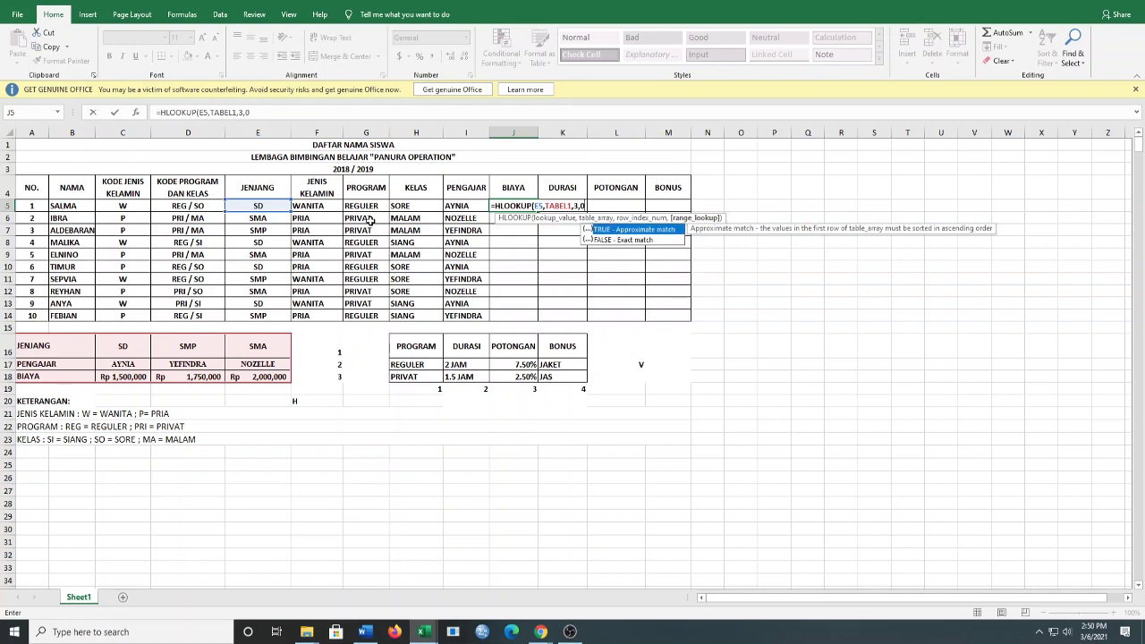
pyautogui.write(')')
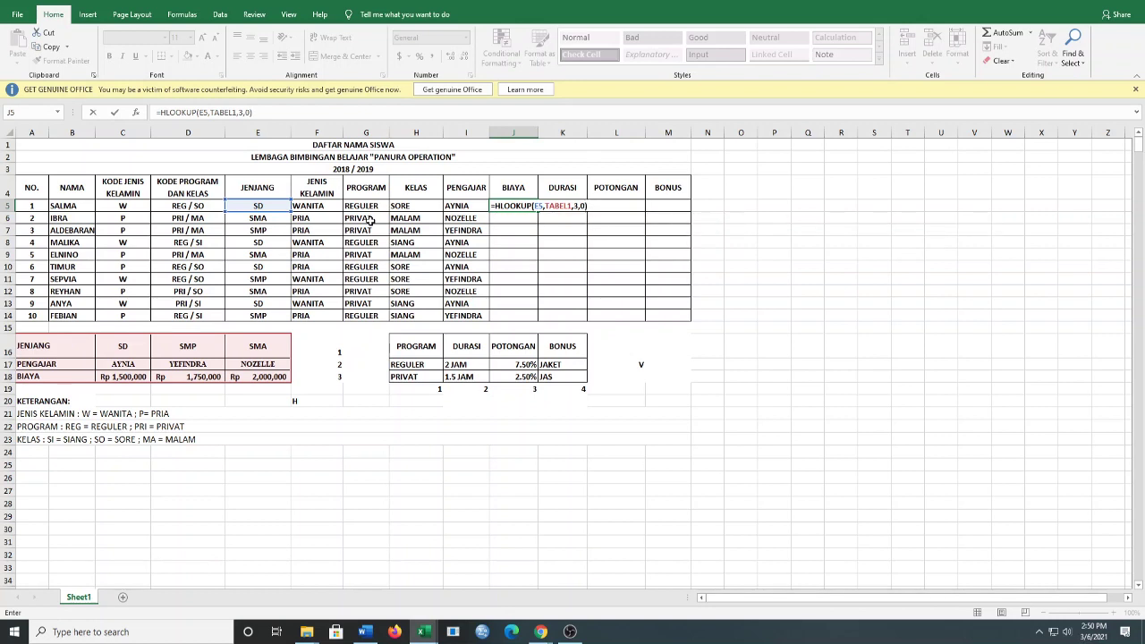
pyautogui.press('Return')
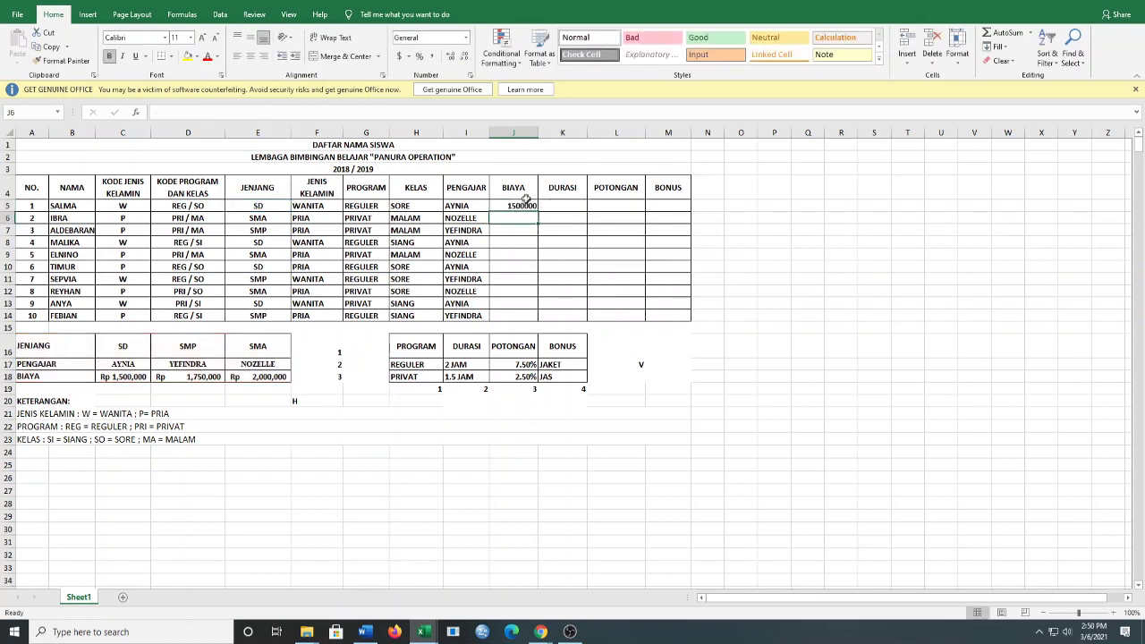
# Copy the BIAYA formula from J5 down through J14 for all the students
pyautogui.click(524, 205)
pyautogui.moveTo(537, 212); pyautogui.dragTo(536, 320)
pyautogui.click(570, 211)
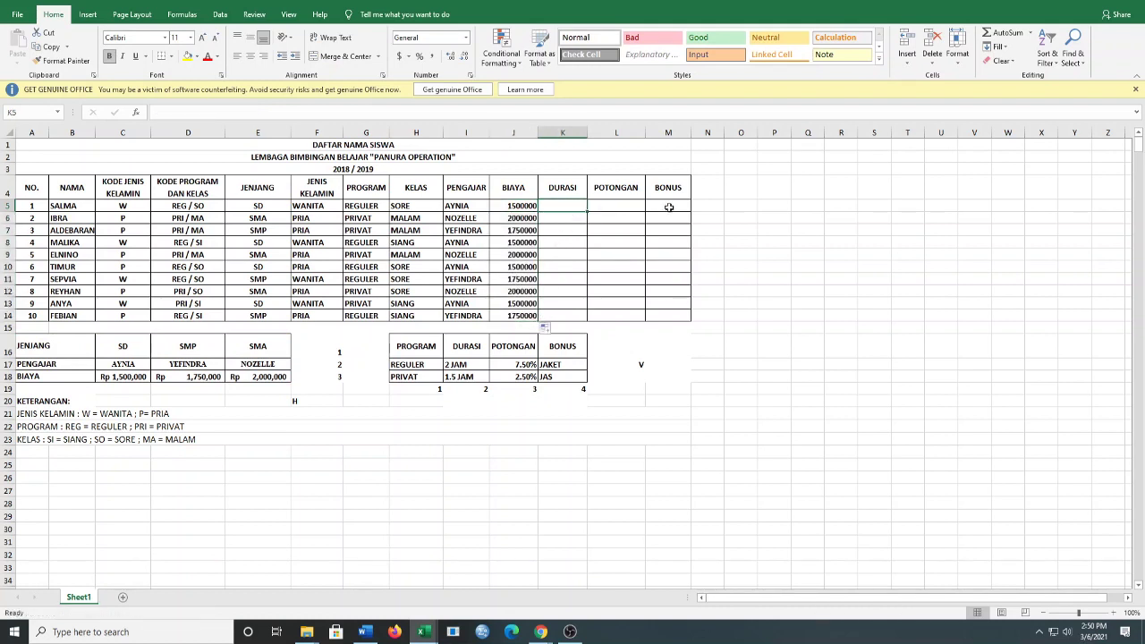
pyautogui.moveTo(518, 187); pyautogui.dragTo(521, 315)
# Enter =VLOOKUP(G5,TABEL2,2,0) in cell K5 to look up the first student's DURASI
pyautogui.click(570, 209)
pyautogui.write('=')
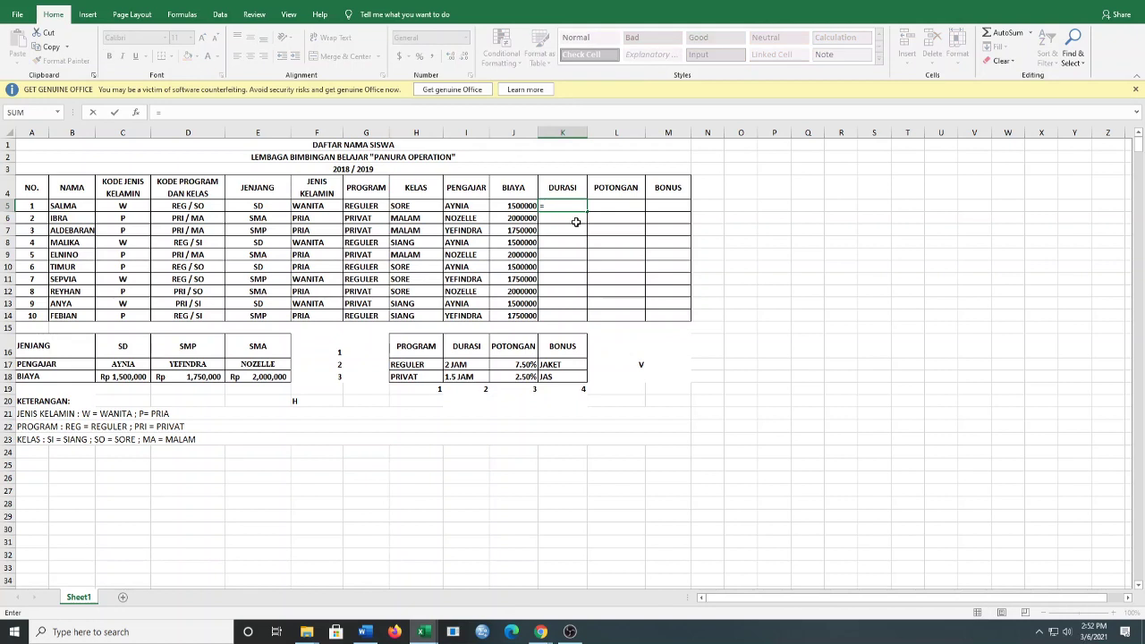
pyautogui.write('VLOO')
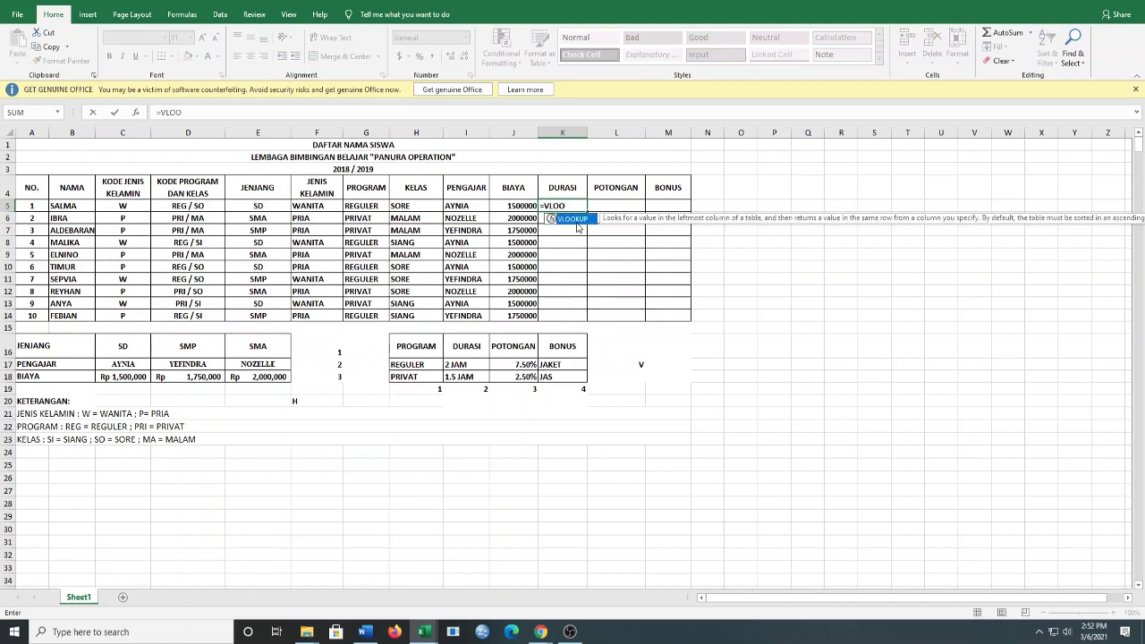
pyautogui.write('KUP(')
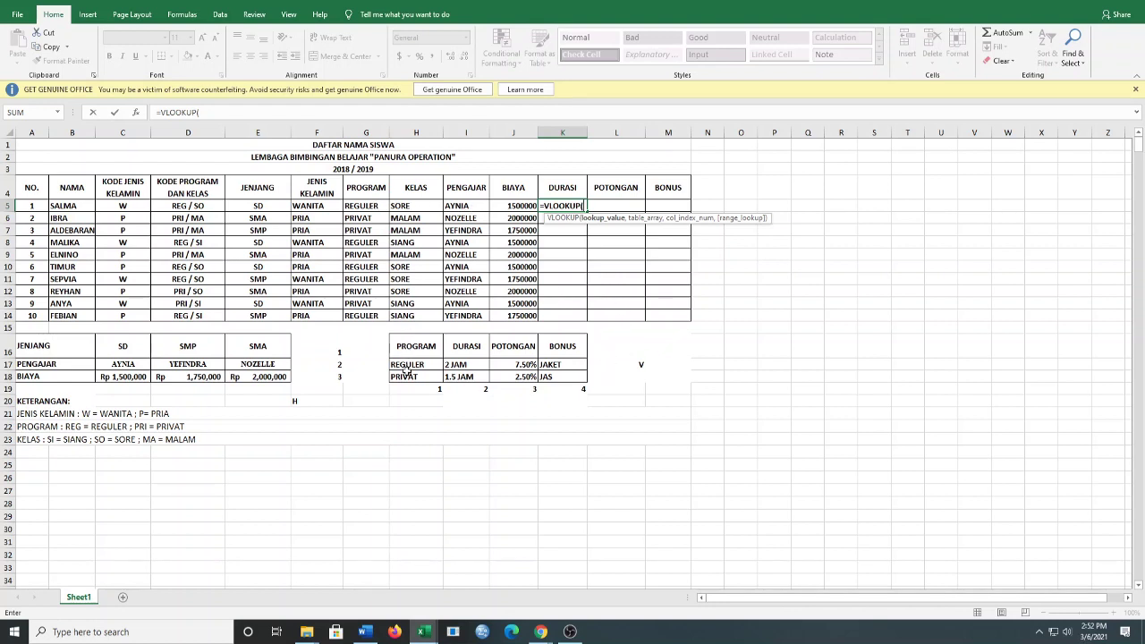
pyautogui.click(383, 207)
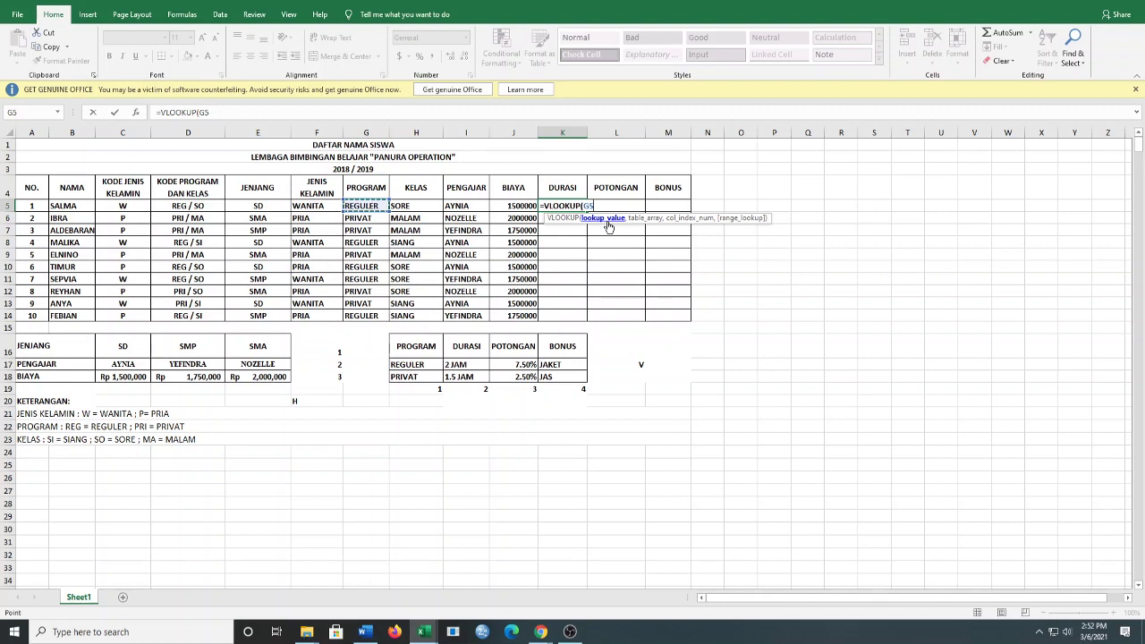
pyautogui.write(',')
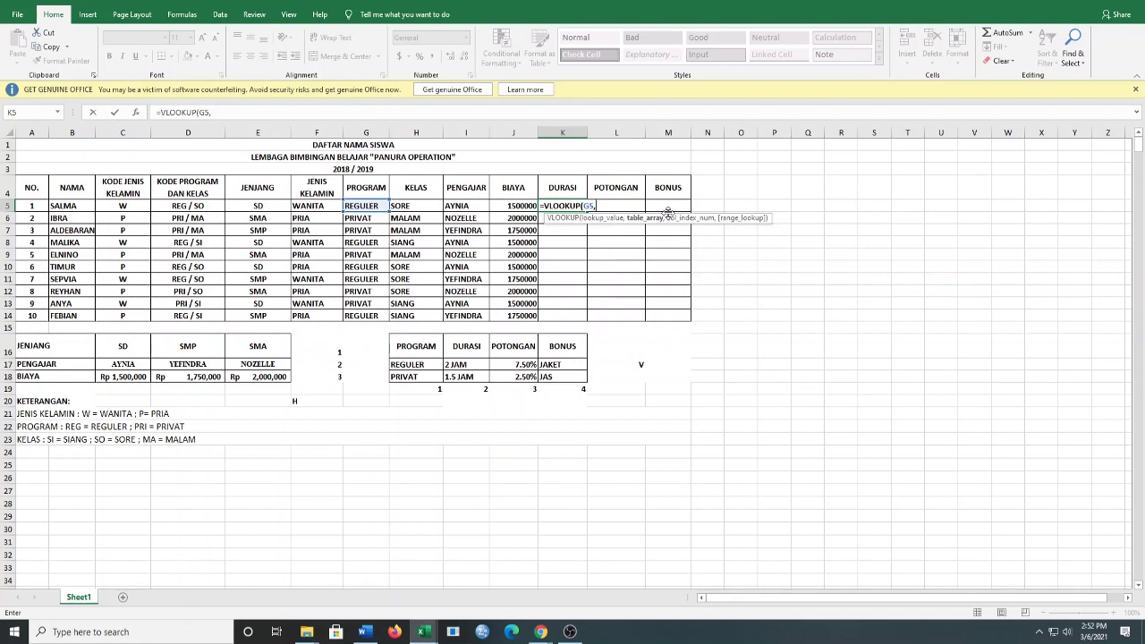
pyautogui.write('TABEL')
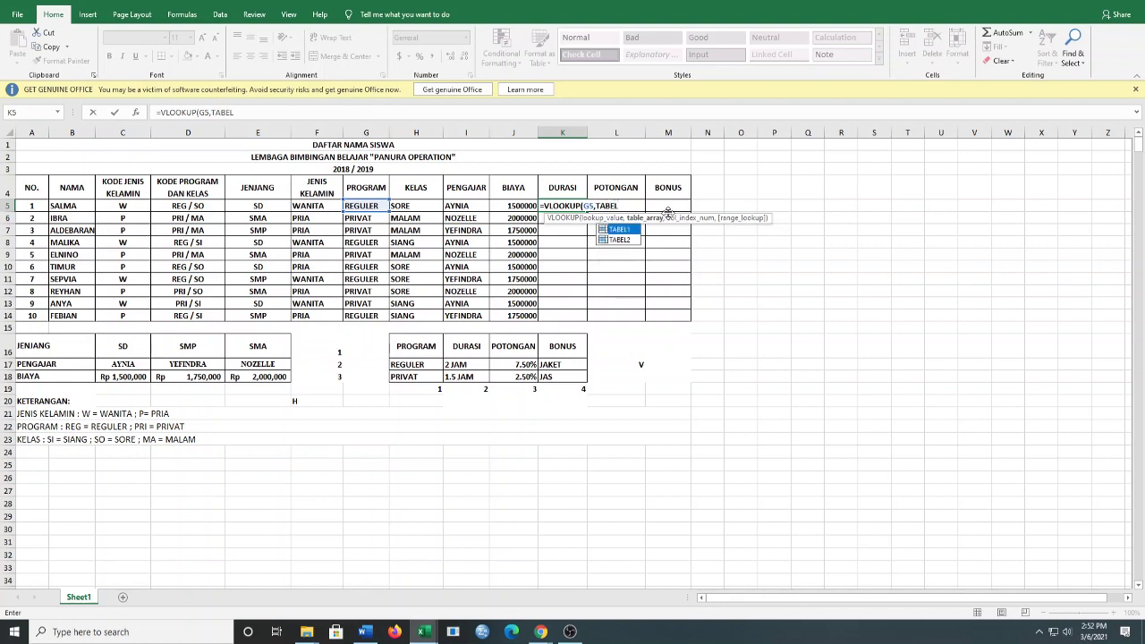
pyautogui.write('2')
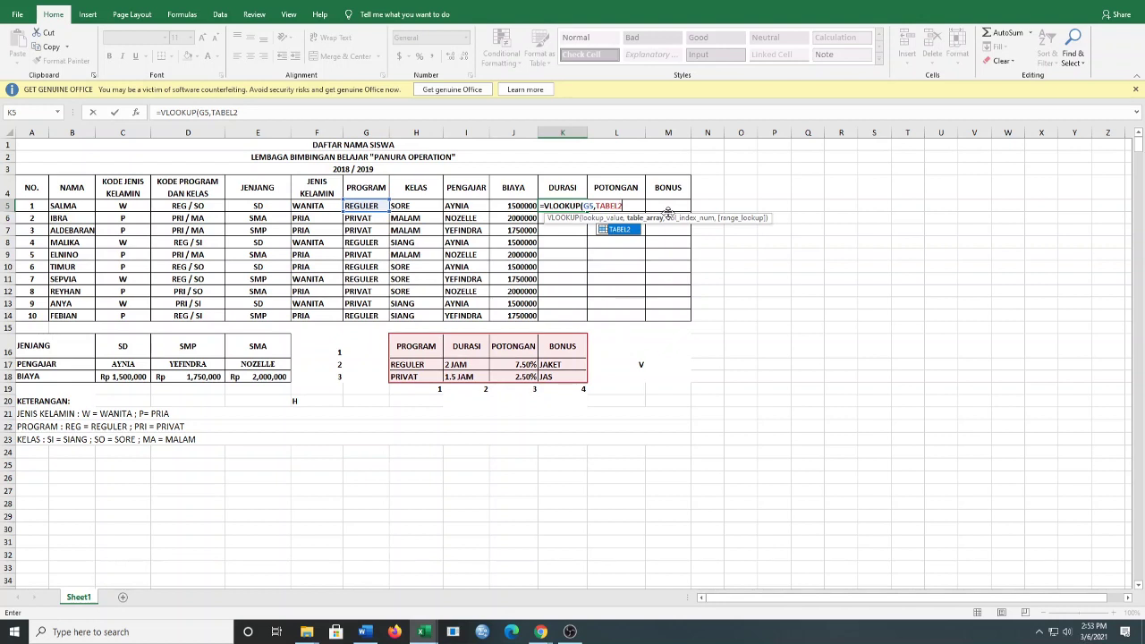
pyautogui.write(',')
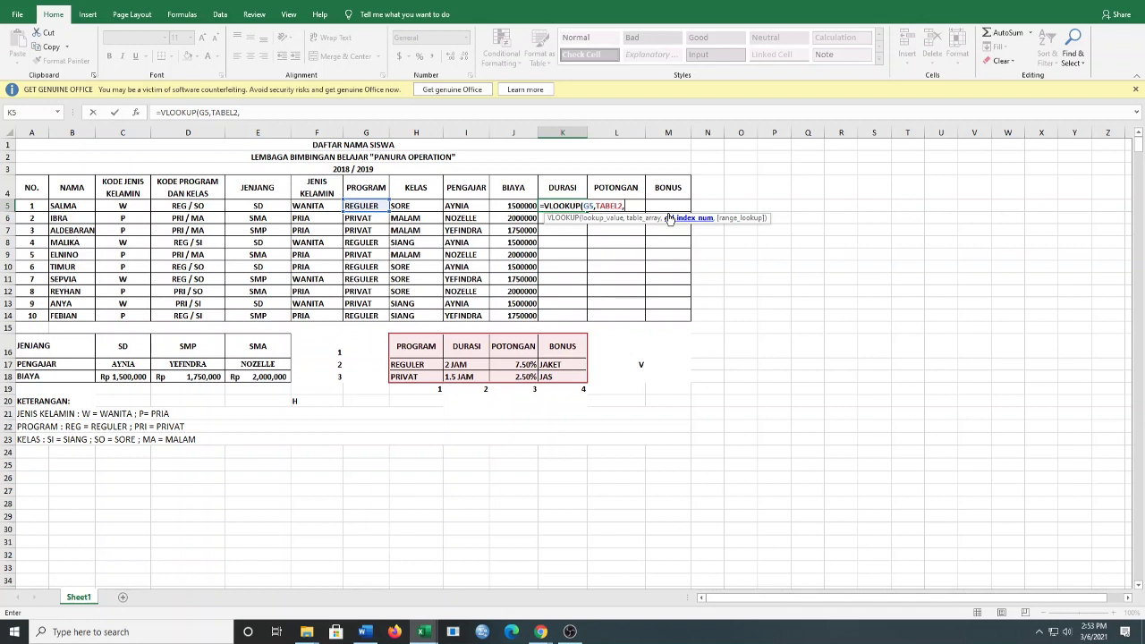
pyautogui.write('2,0')
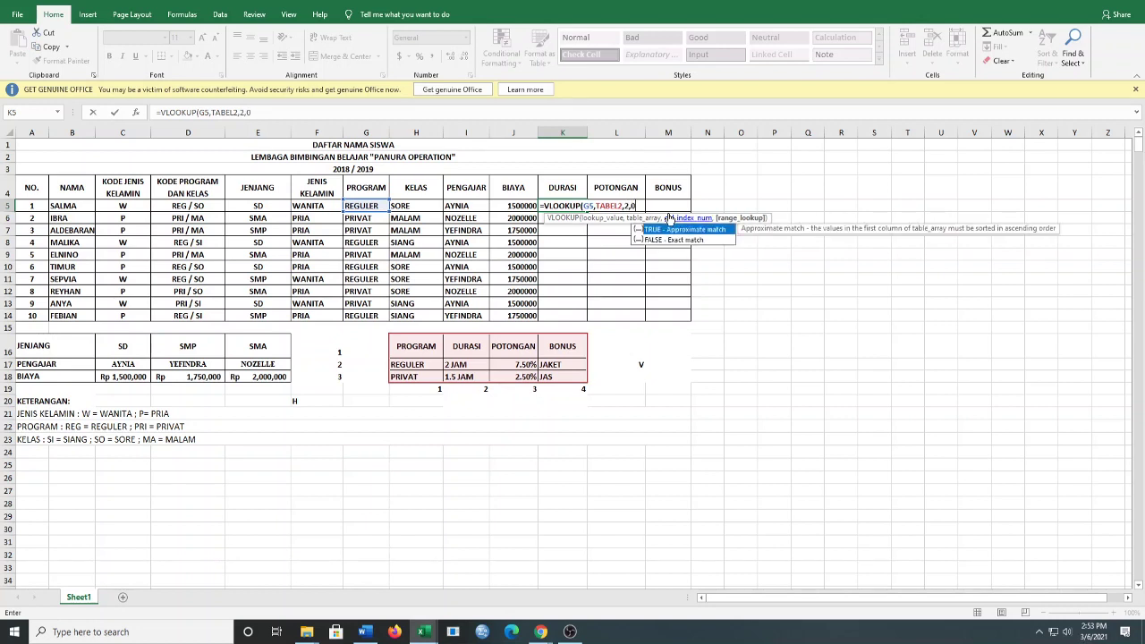
pyautogui.write(')')
pyautogui.press('Return')
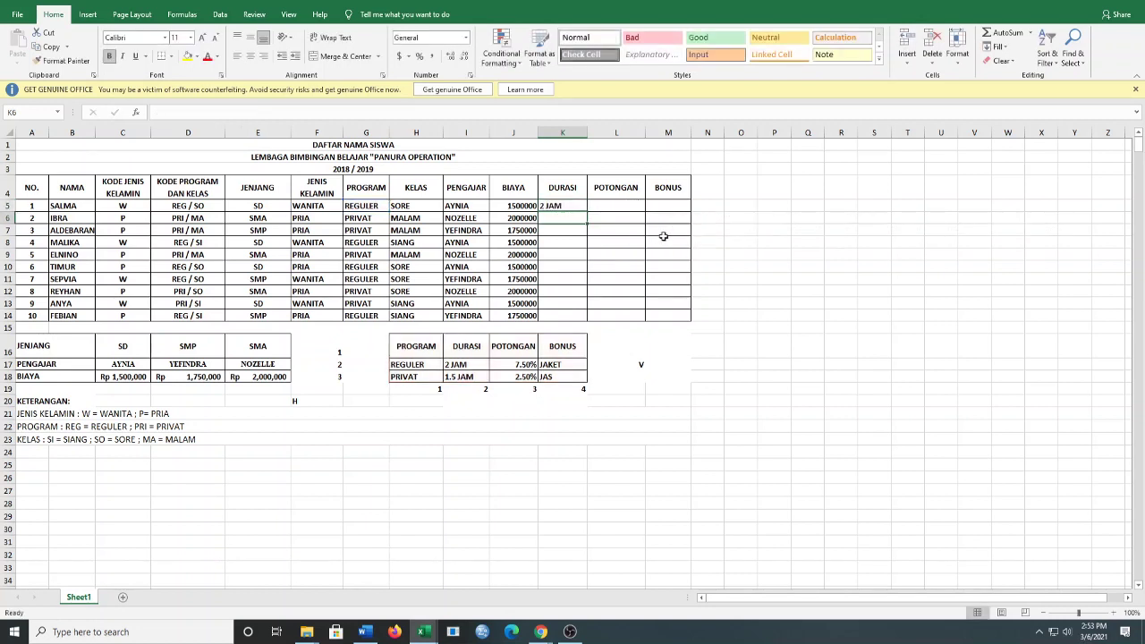
# Copy the DURASI formula from K5 down the column for the remaining students
pyautogui.click(570, 206)
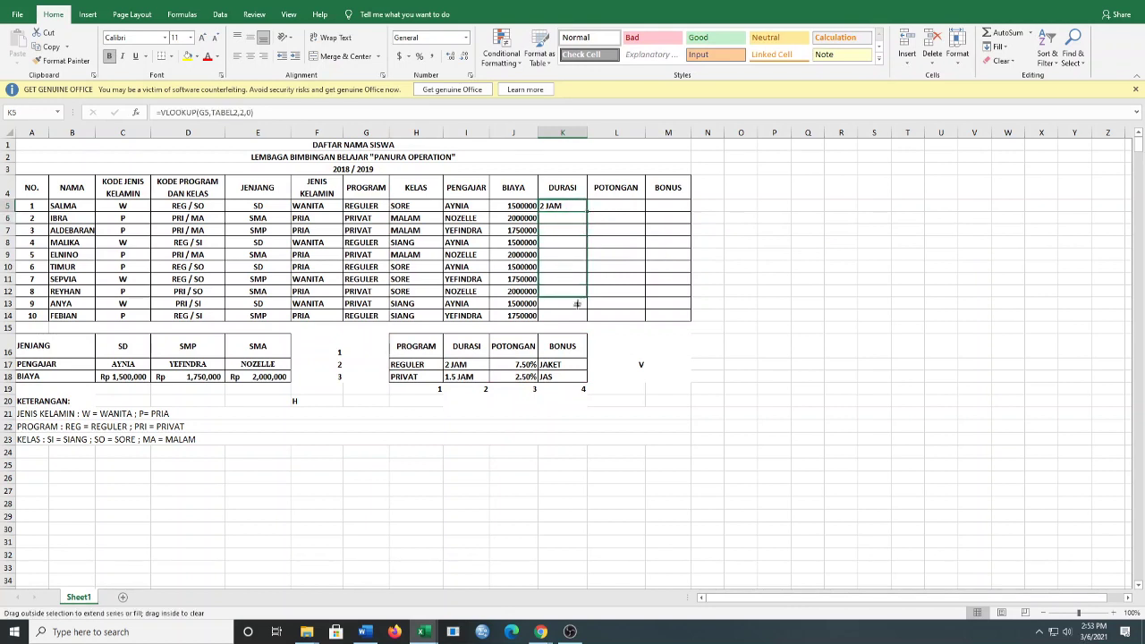